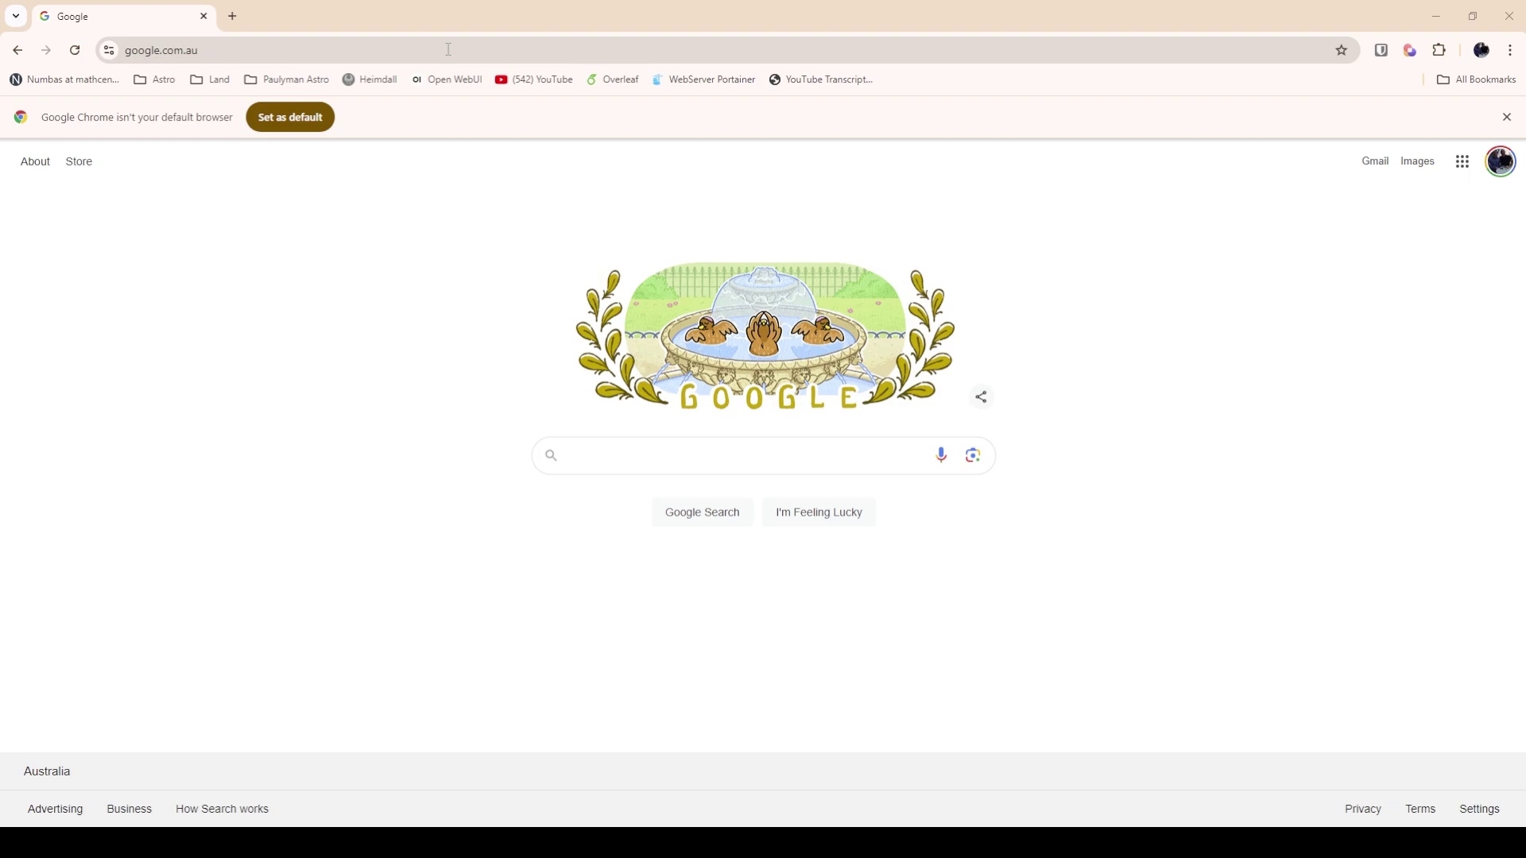
Search Google for 'seti astro' and open the site's PixInsight scripts page
left_click(599, 459)
type("seti astro")
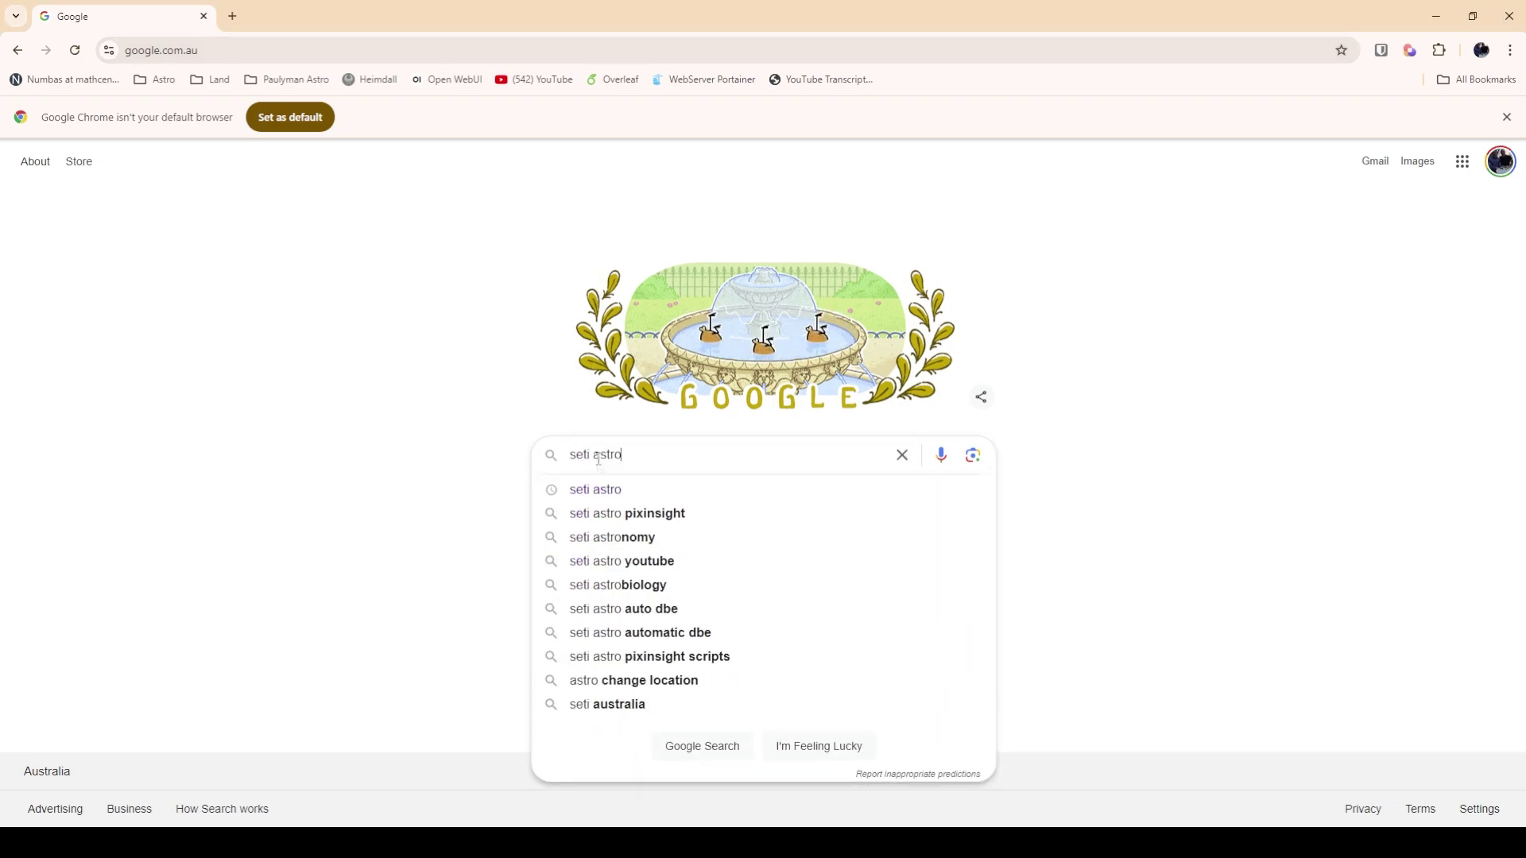
key("Return")
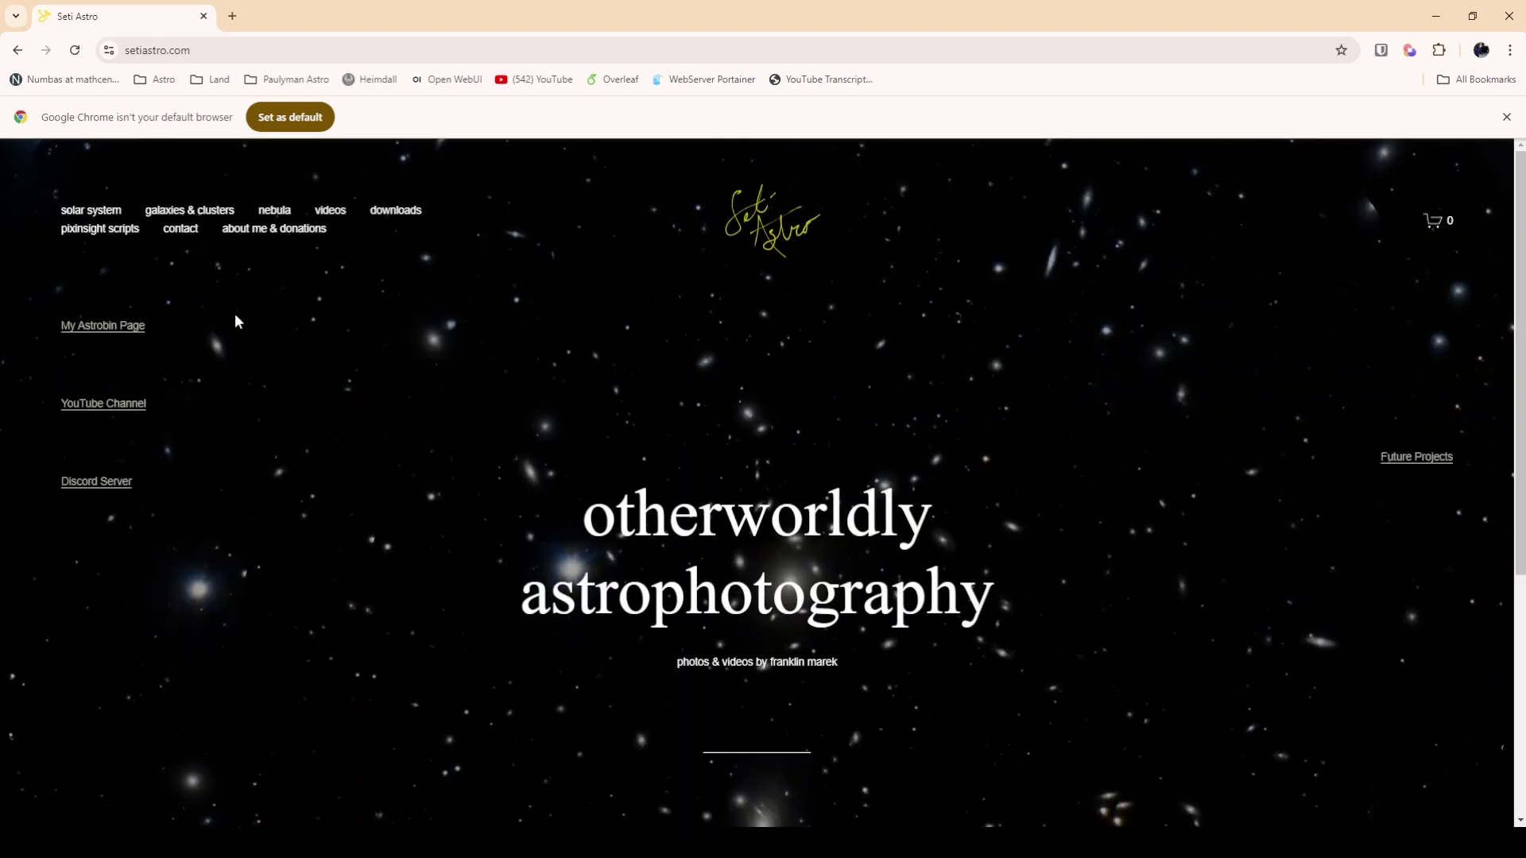
left_click(116, 230)
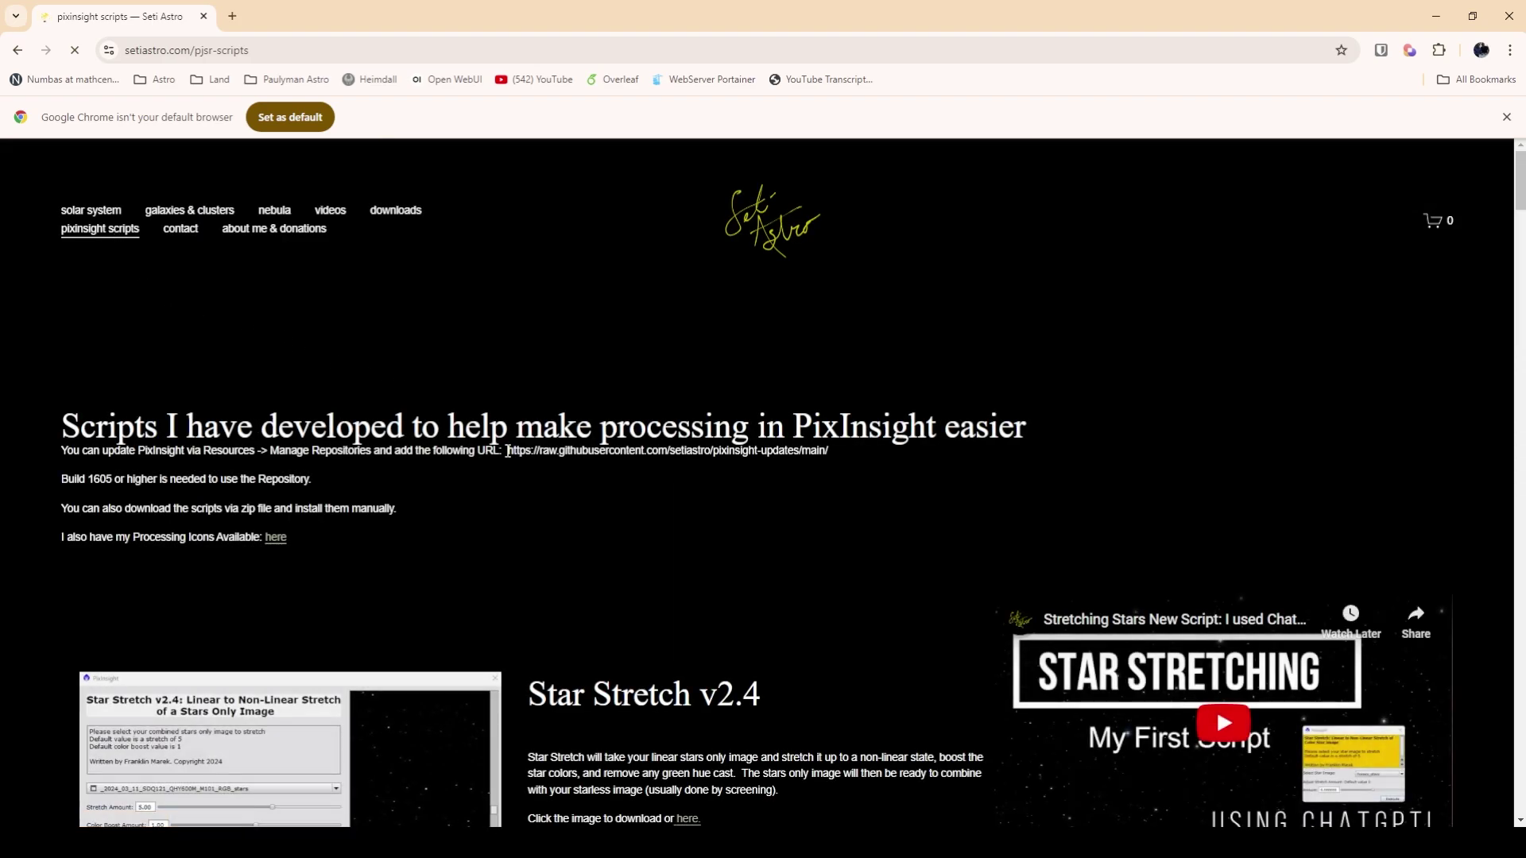
Copy the raw.githubusercontent PixInsight update repository URL from the page
left_click_drag(506, 450, 832, 452)
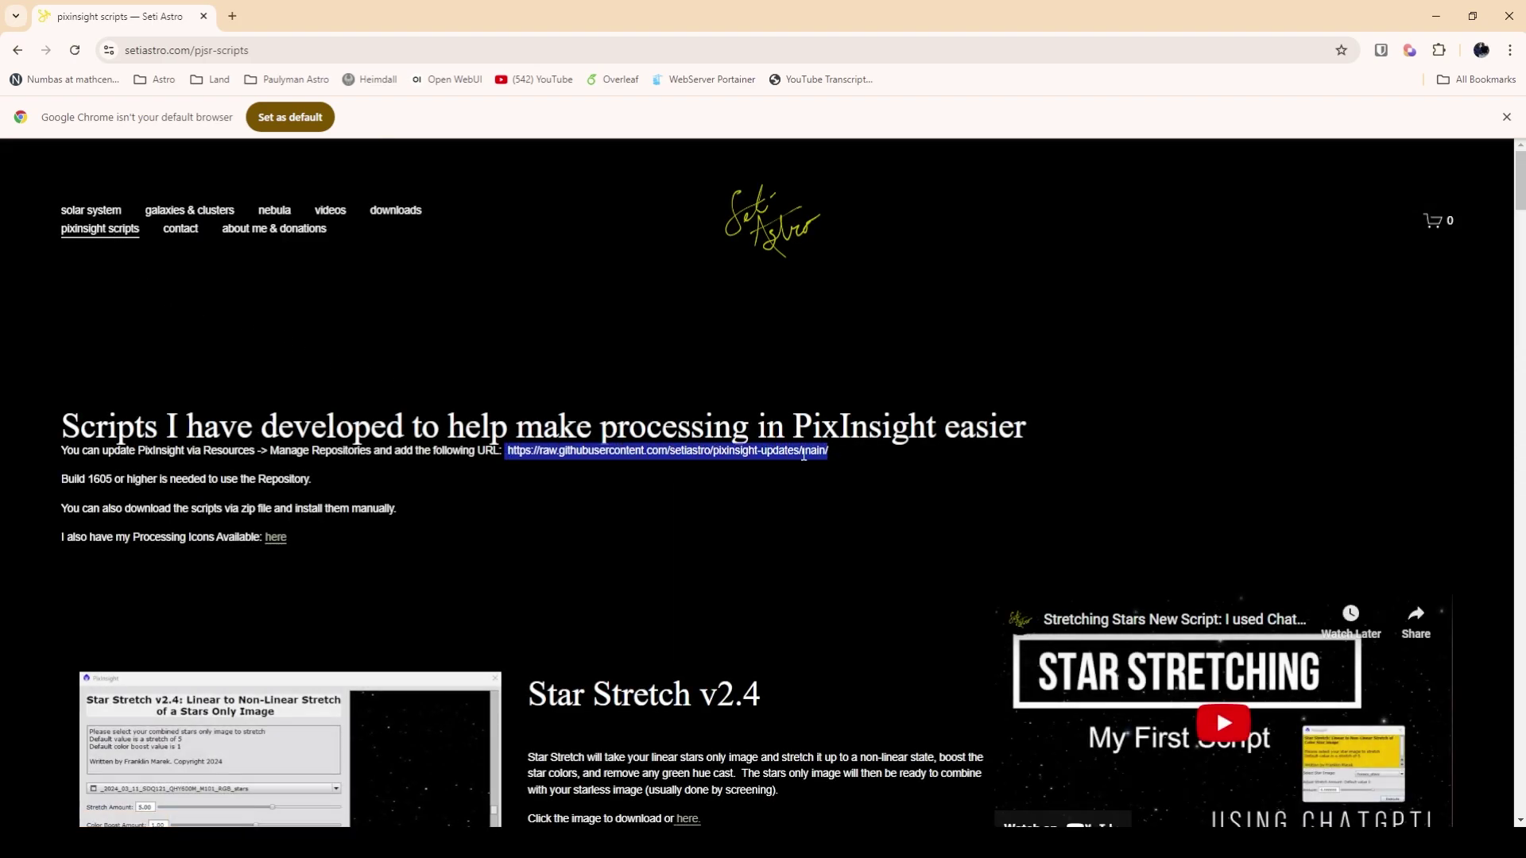
right_click(804, 455)
left_click(840, 474)
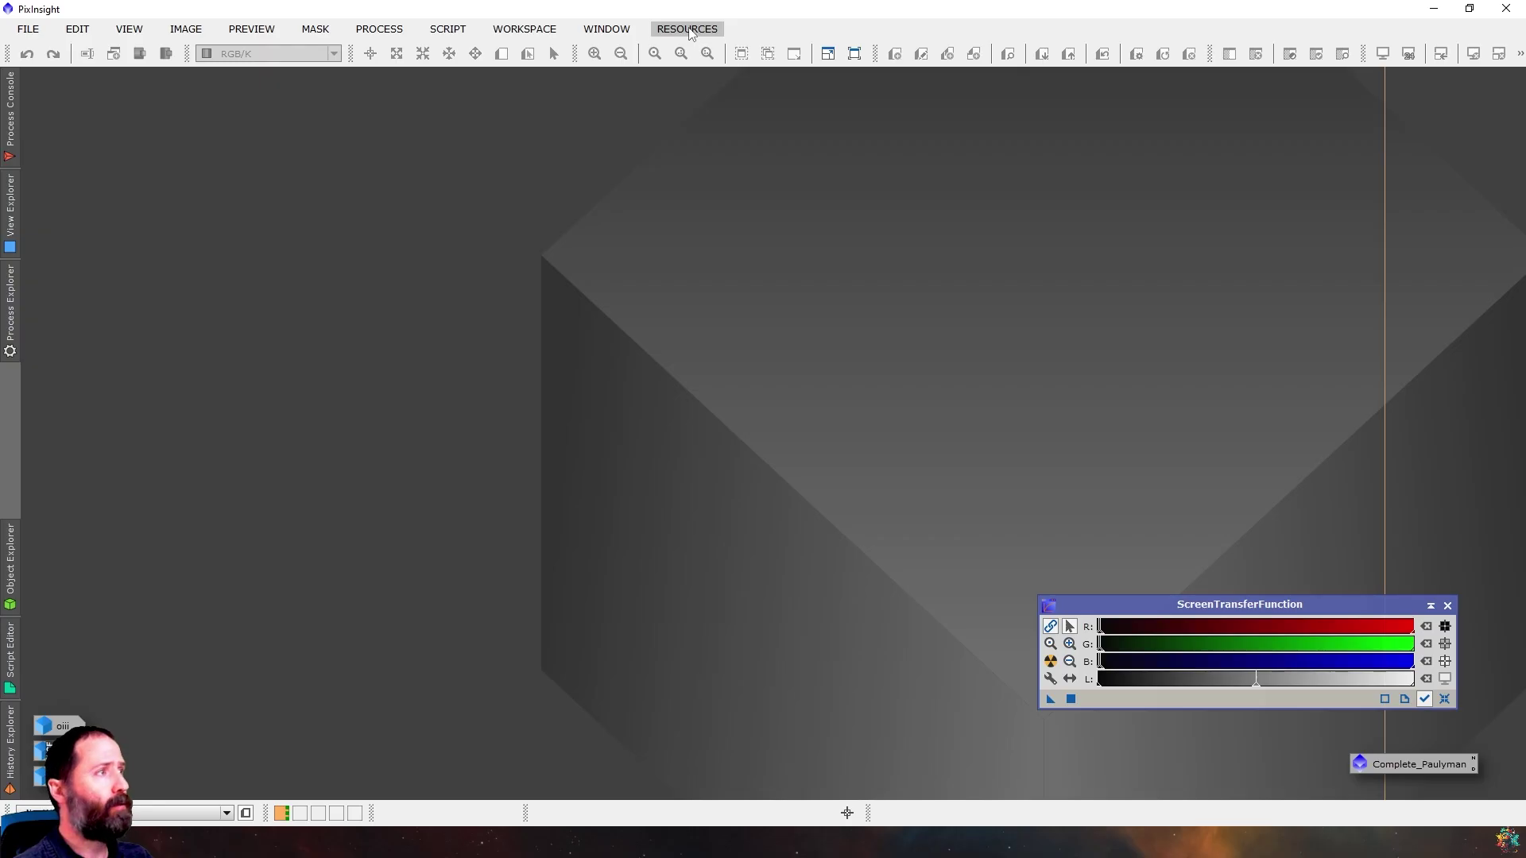
left_click(689, 30)
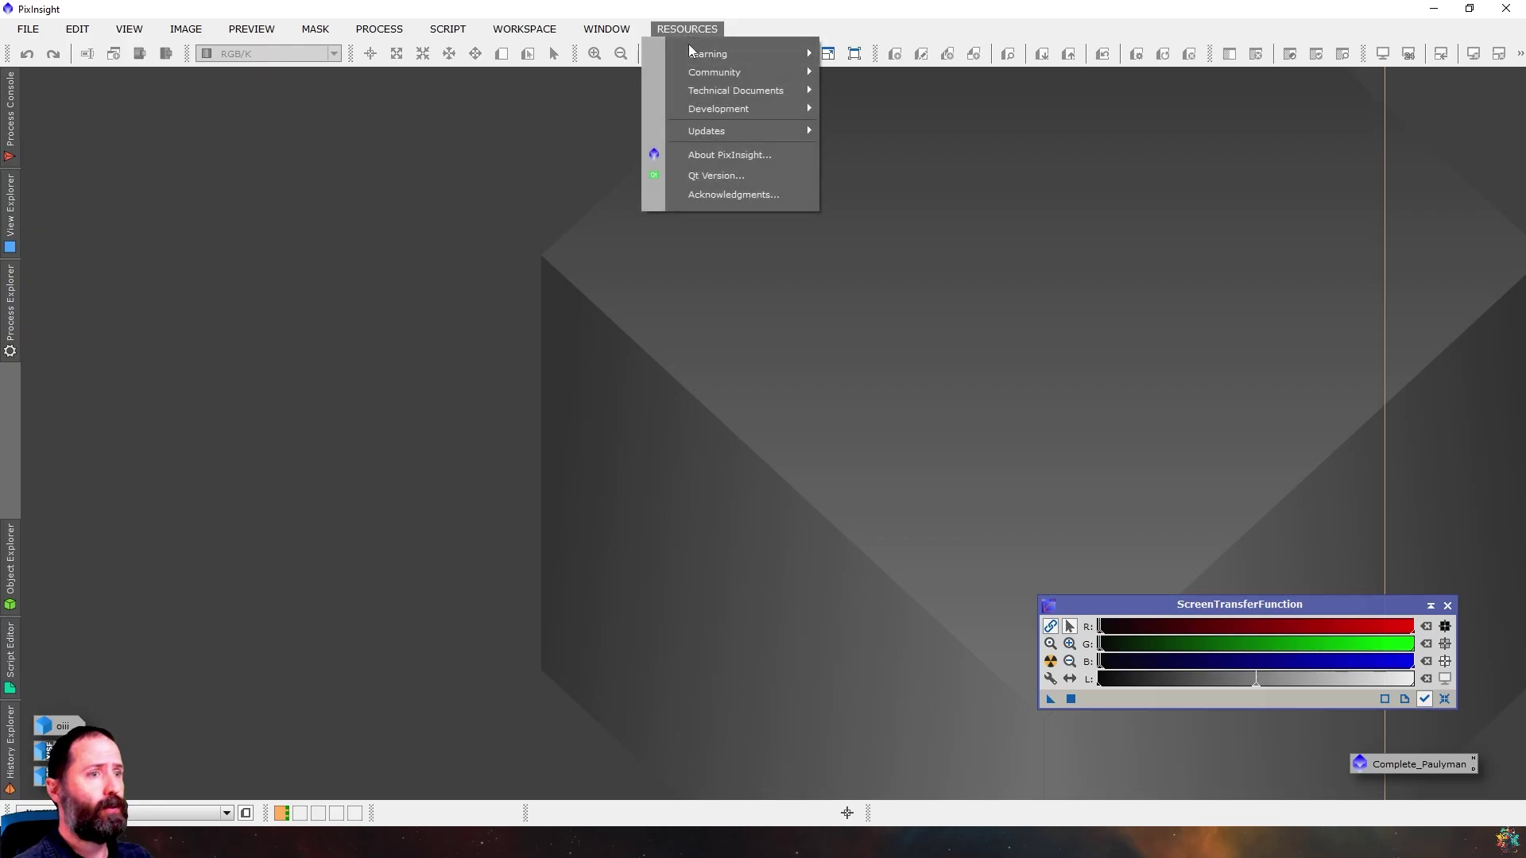
mouse_move(731, 127)
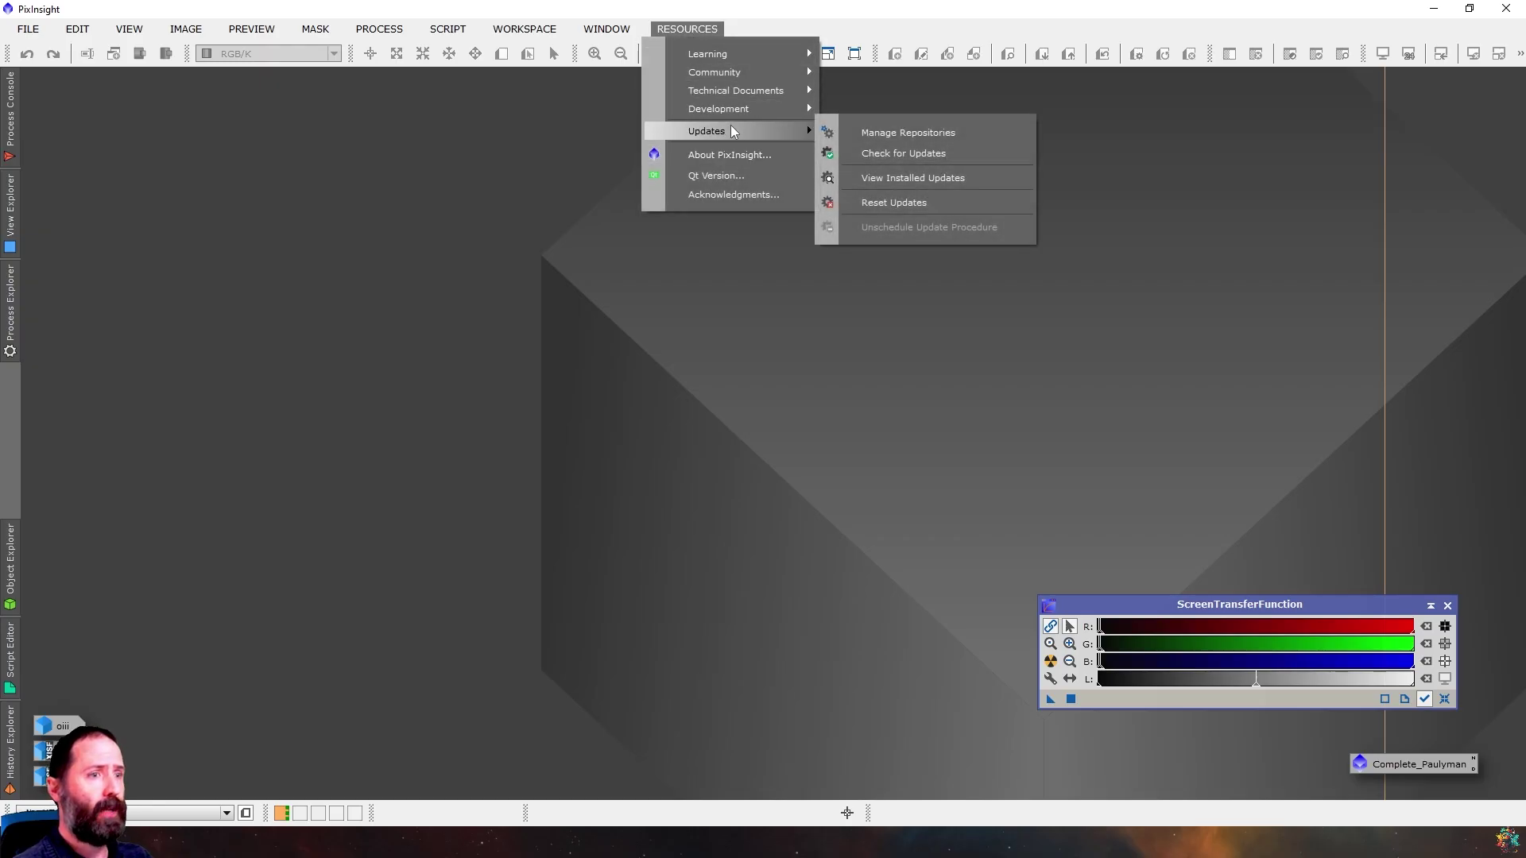
left_click(869, 134)
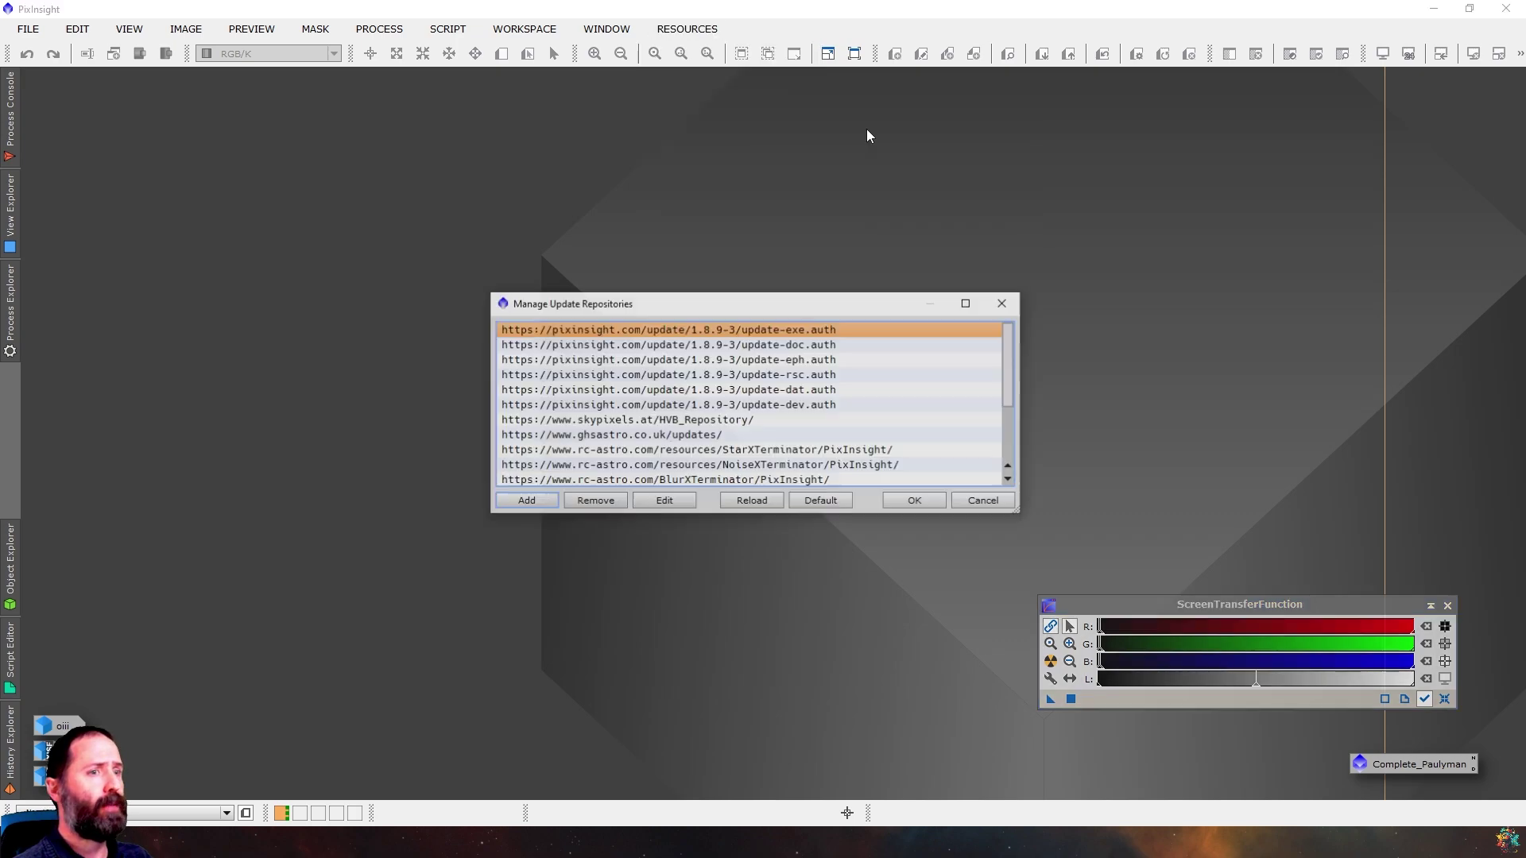
left_click(526, 501)
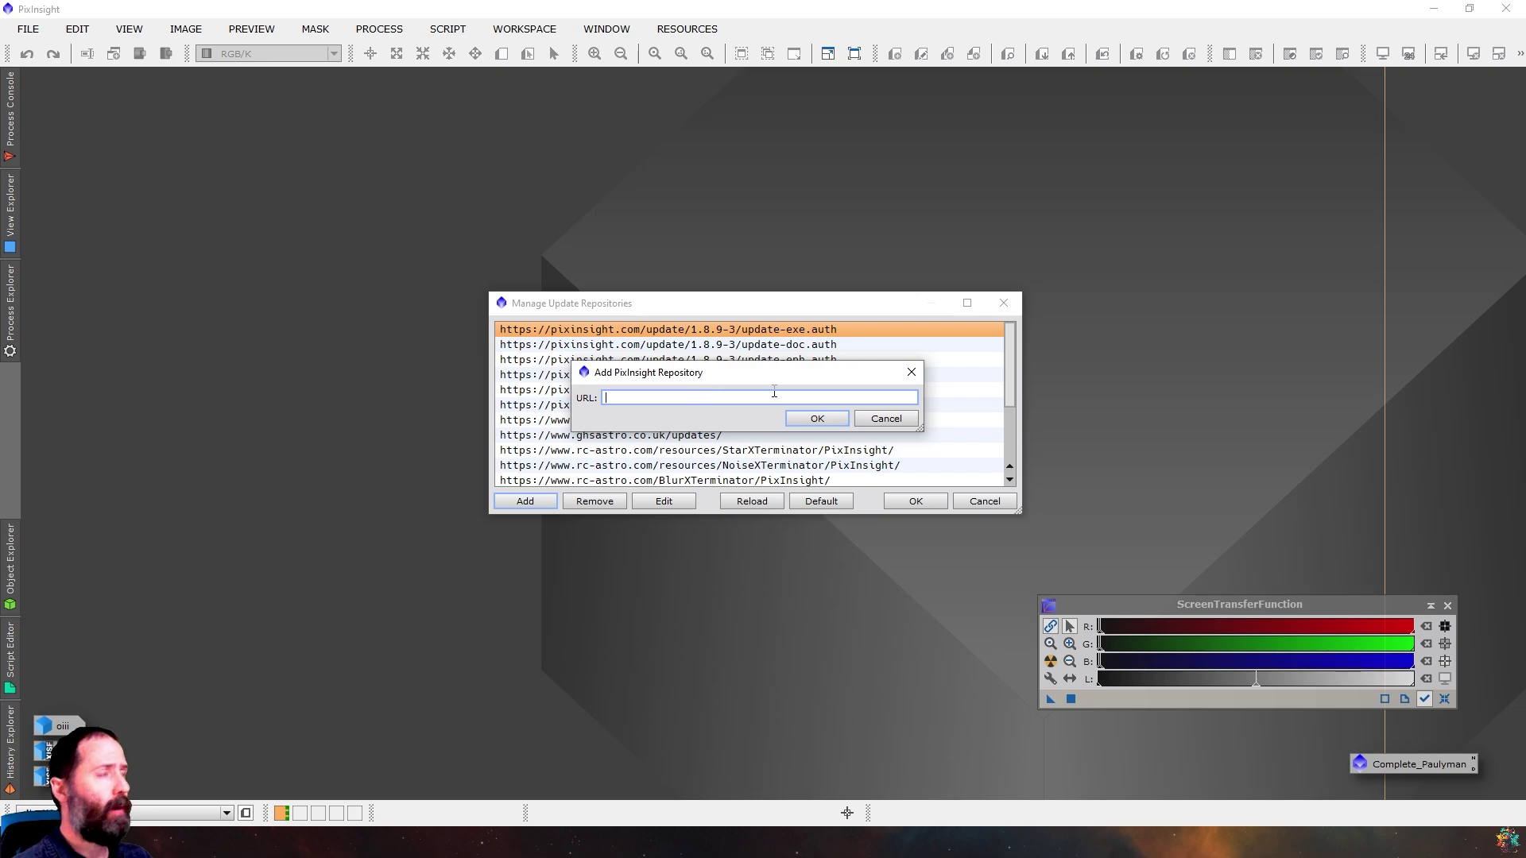
left_click(817, 418)
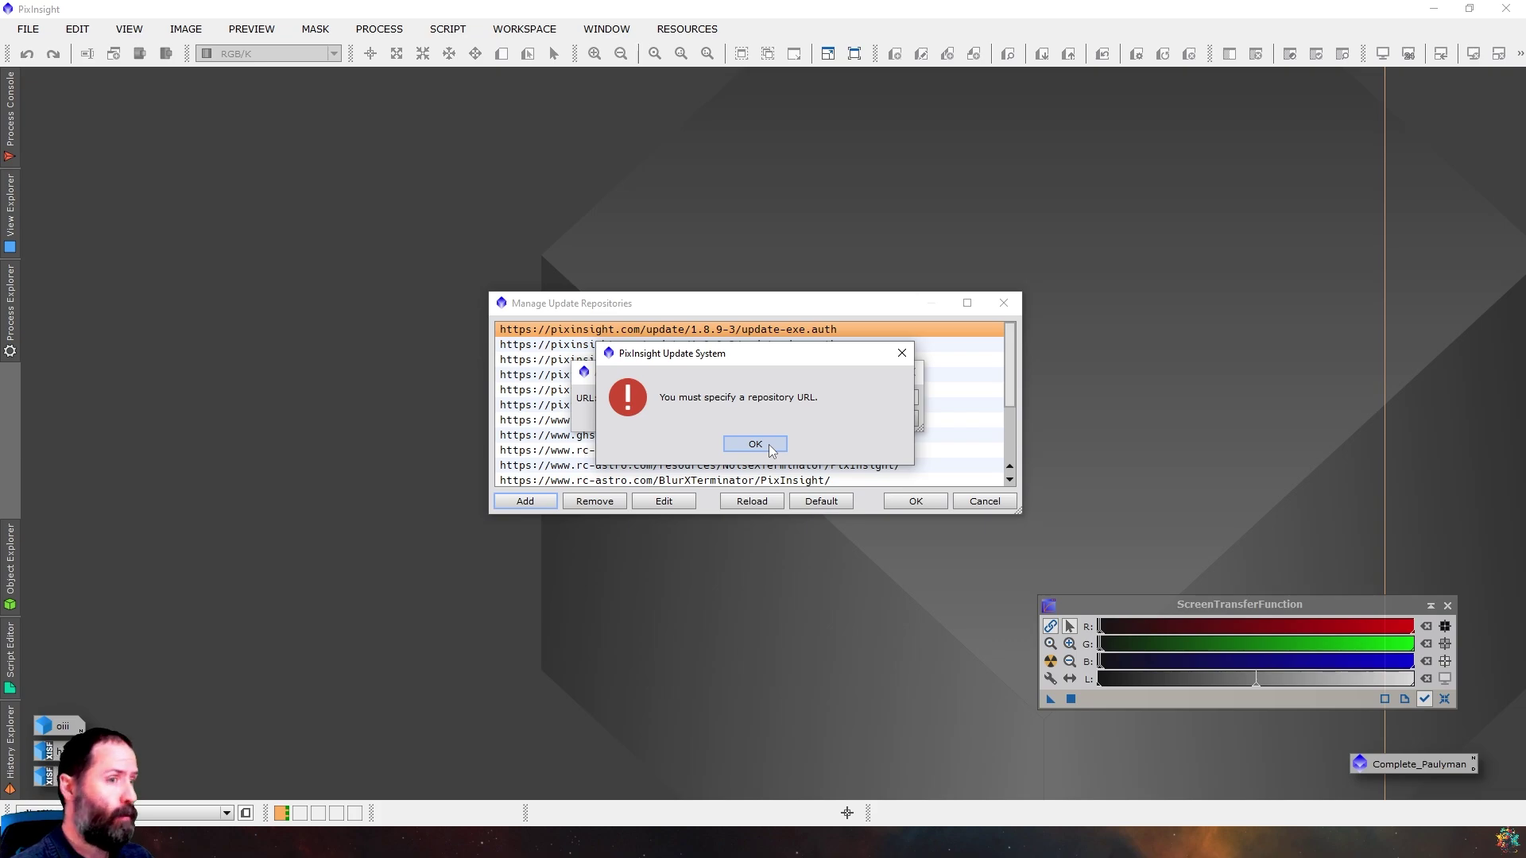
left_click(769, 446)
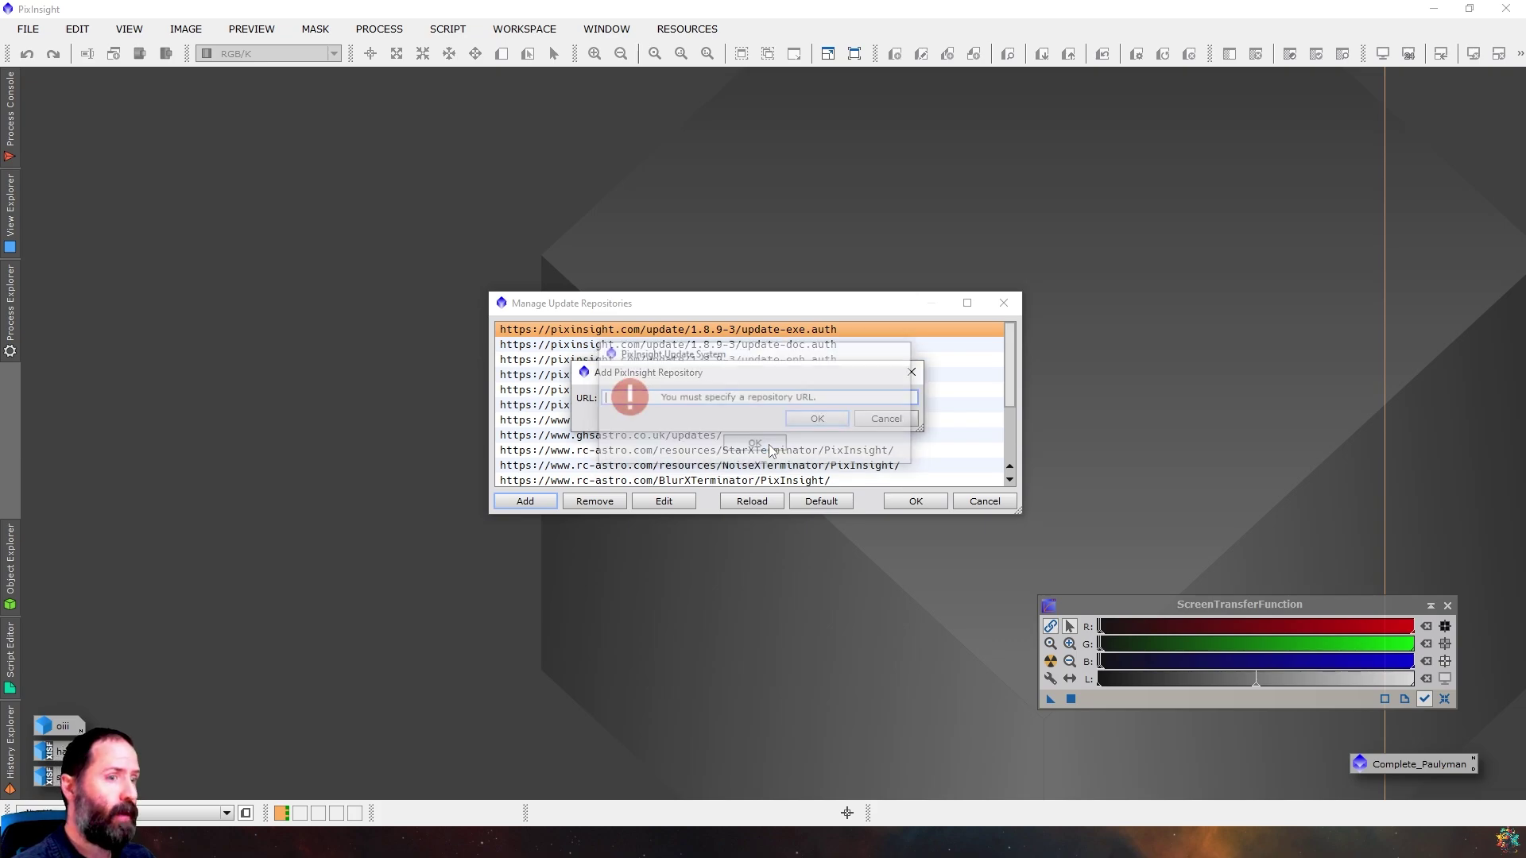
left_click(916, 384)
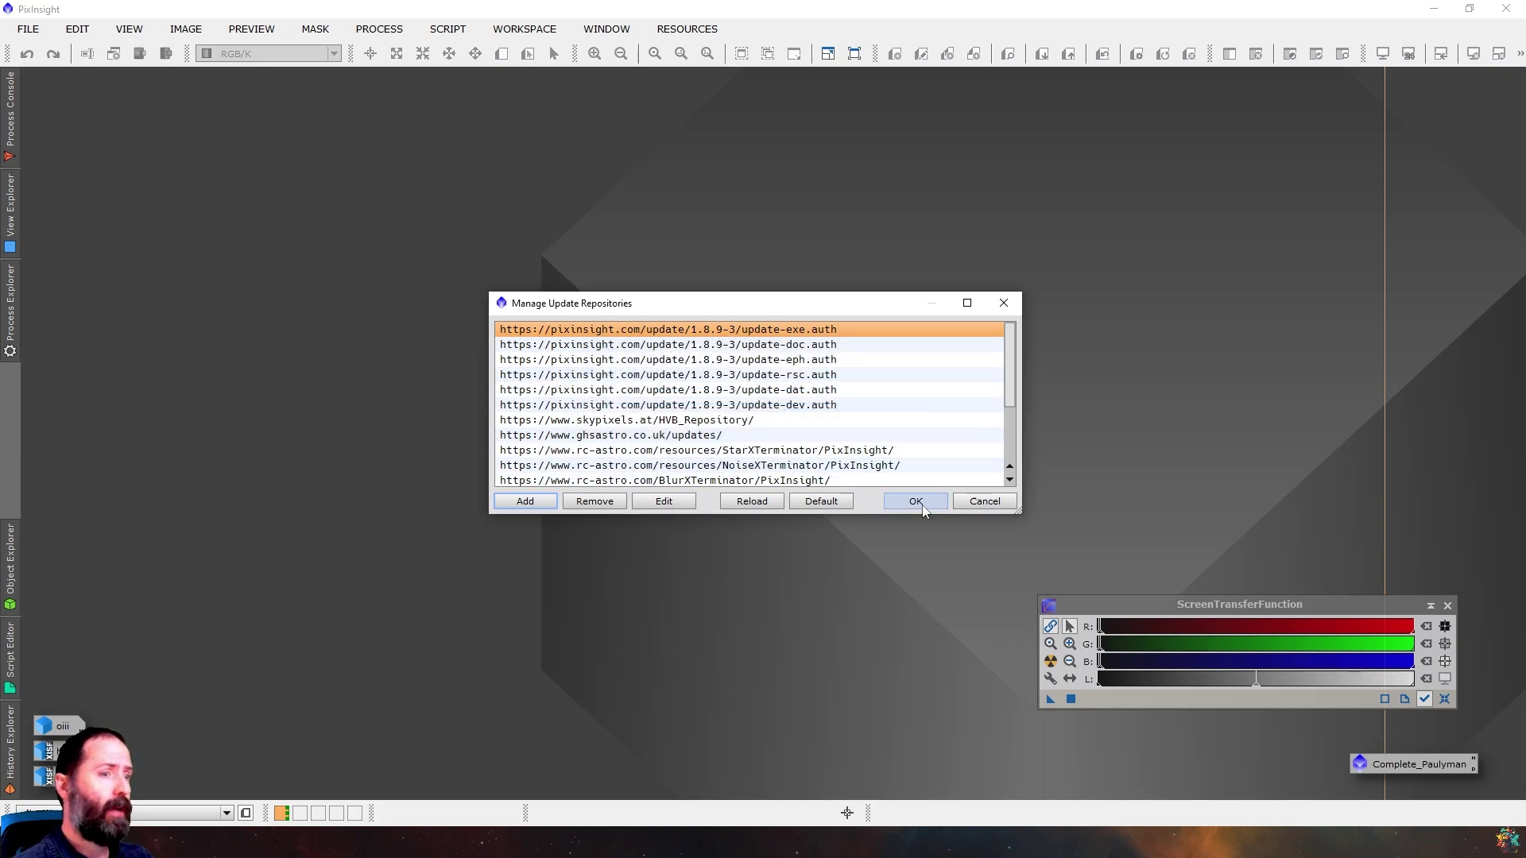
left_click(916, 501)
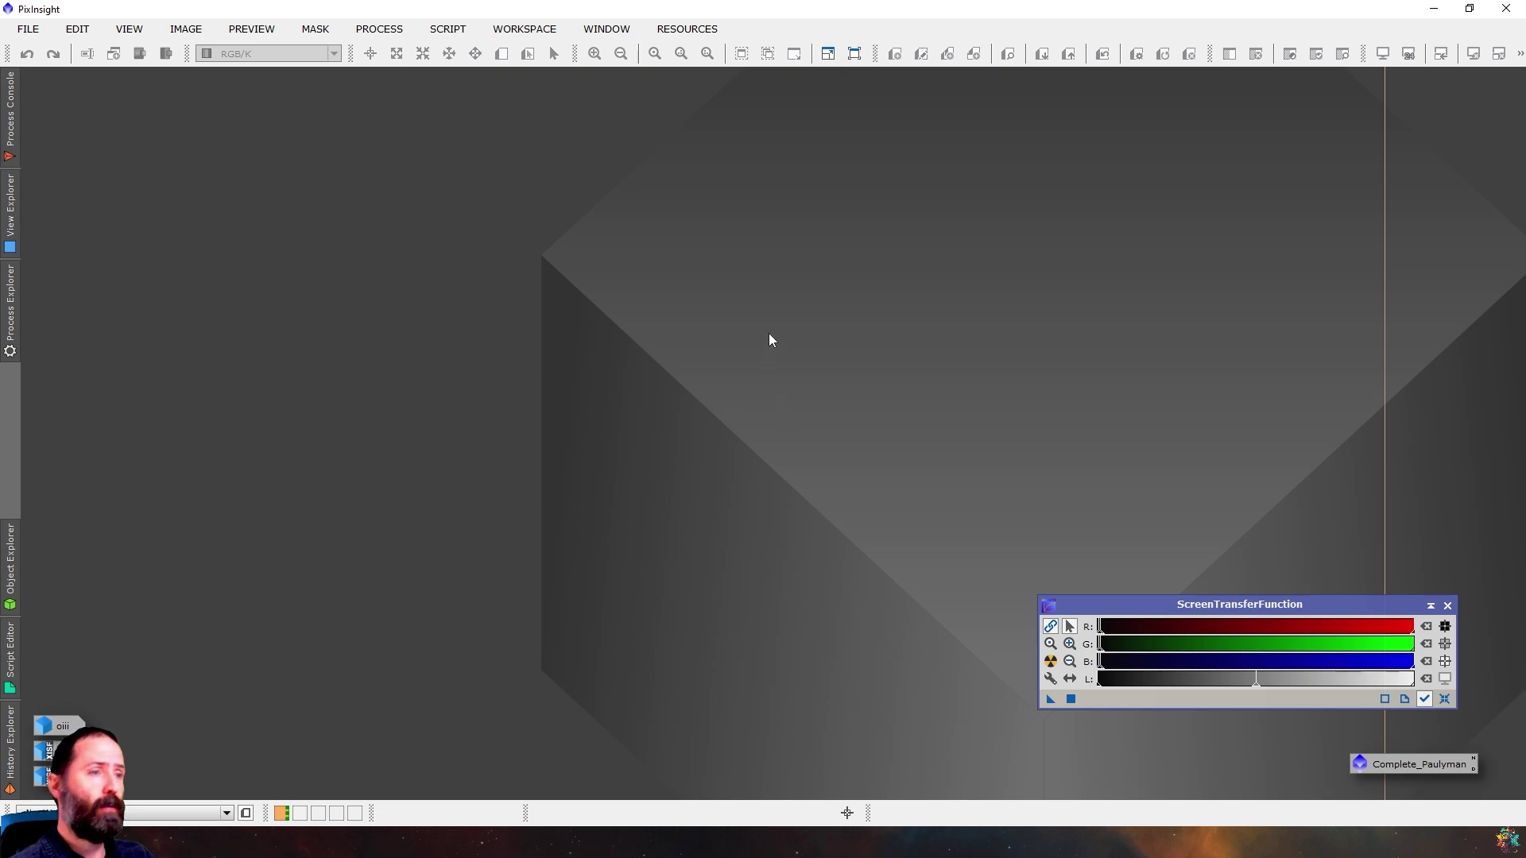
left_click(687, 29)
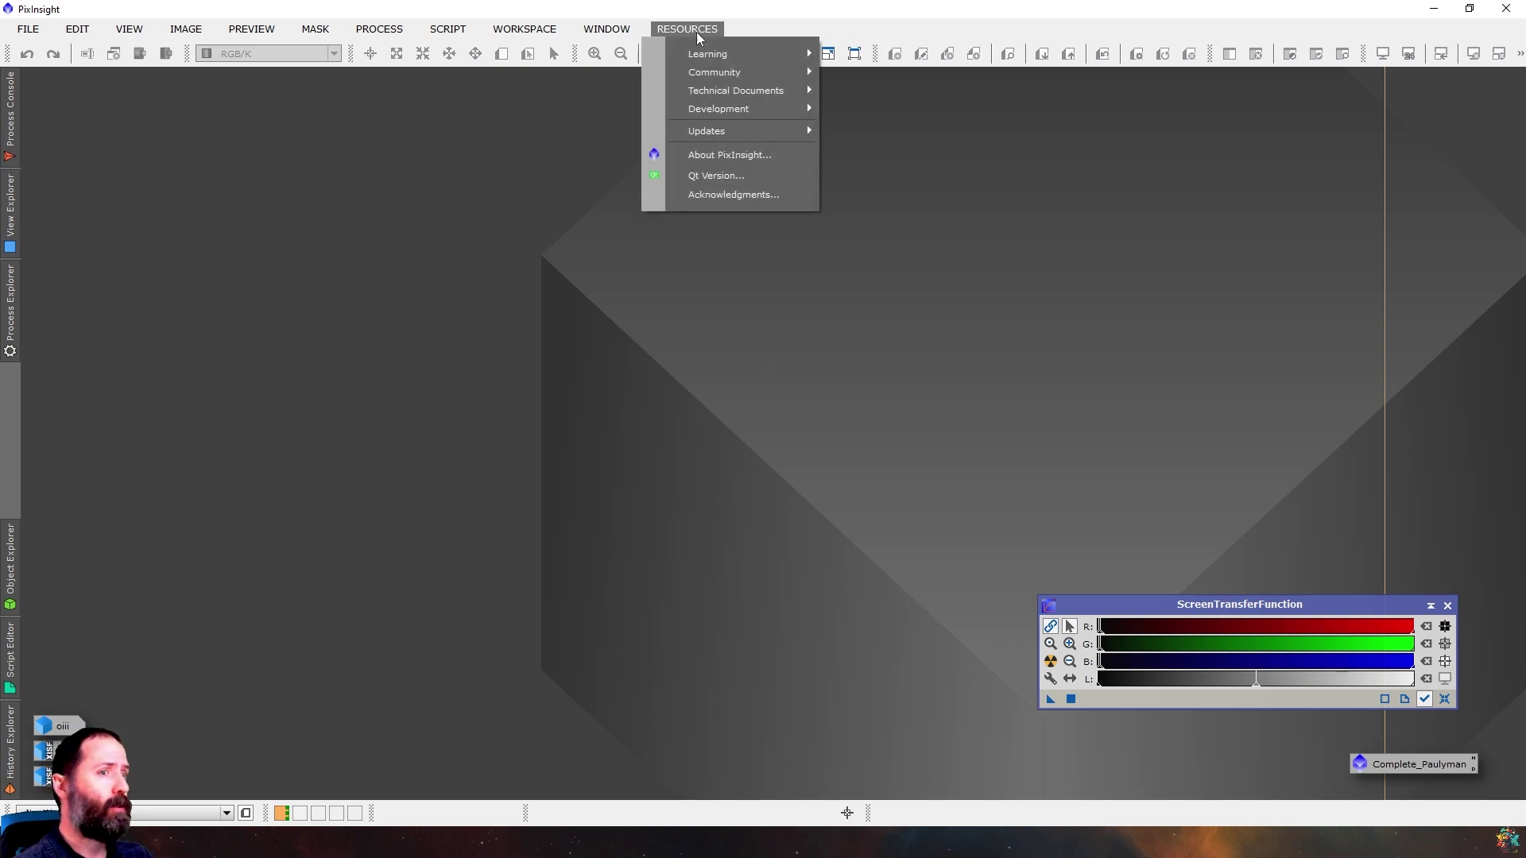
mouse_move(727, 130)
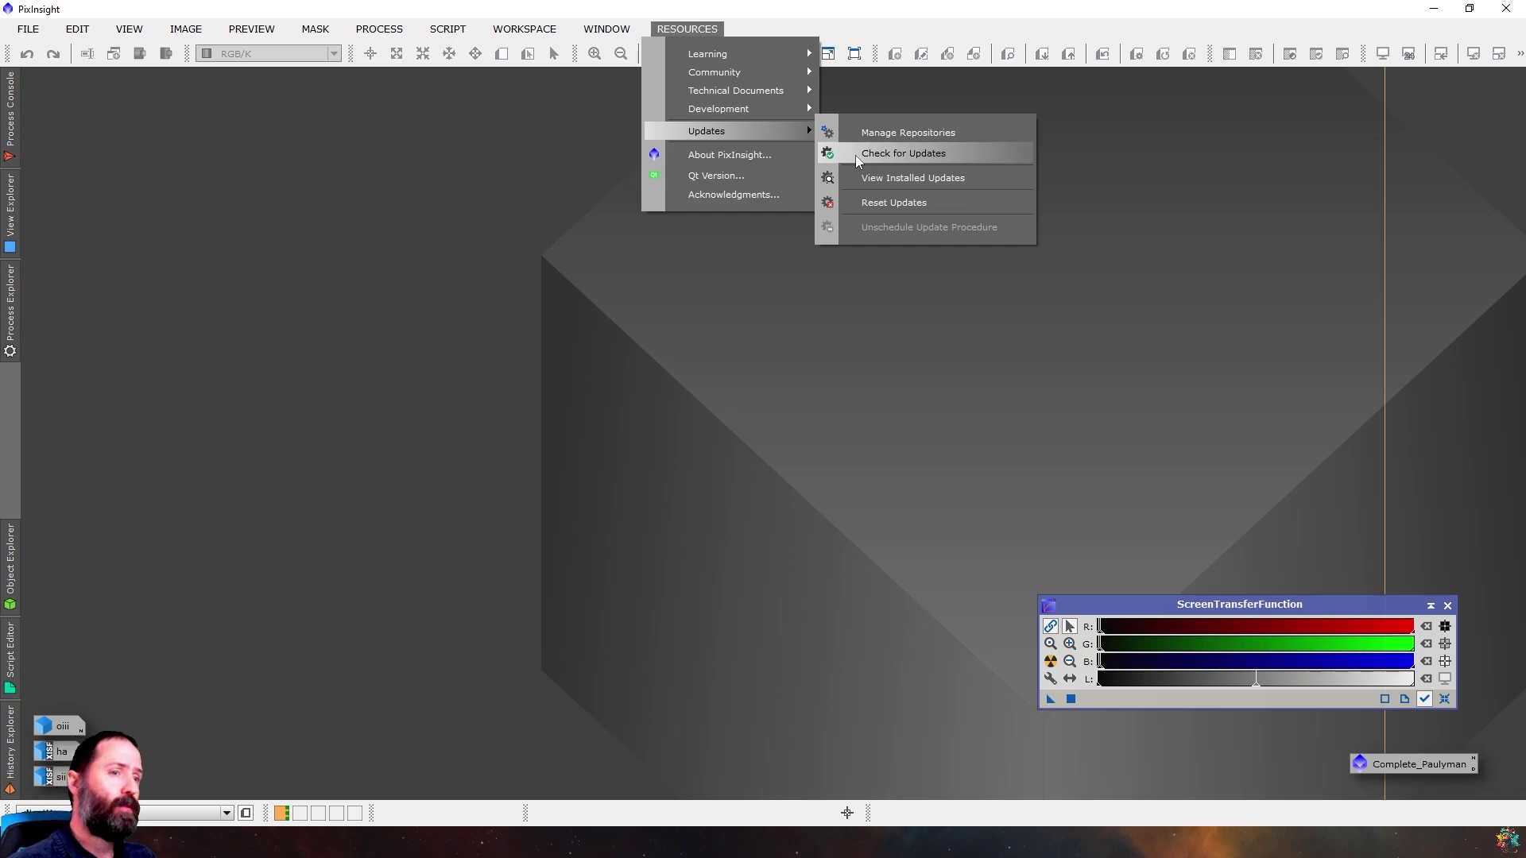
key("Escape")
key("Escape")
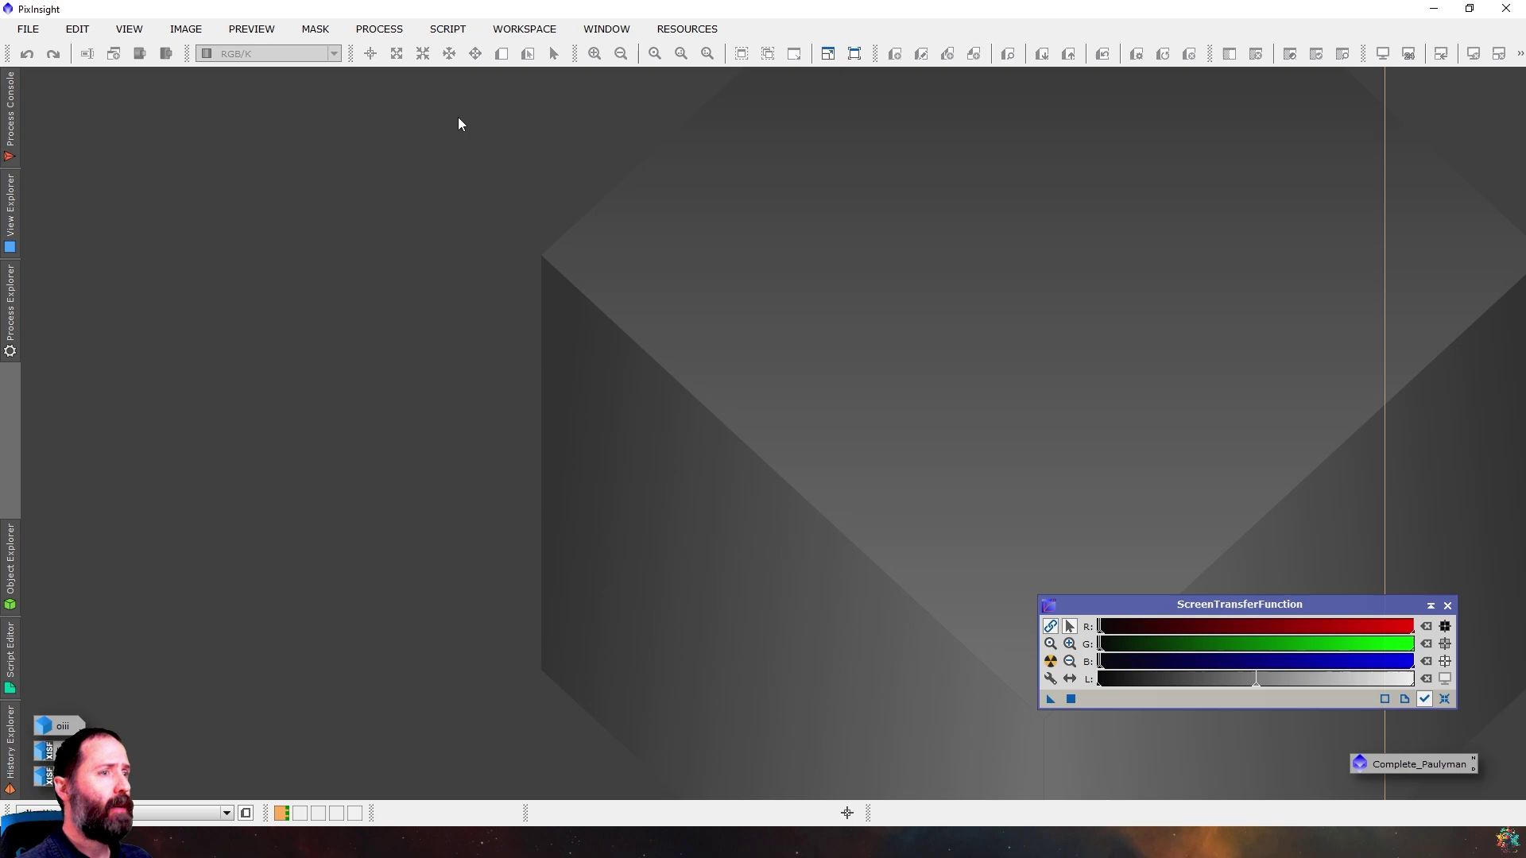
left_click(443, 32)
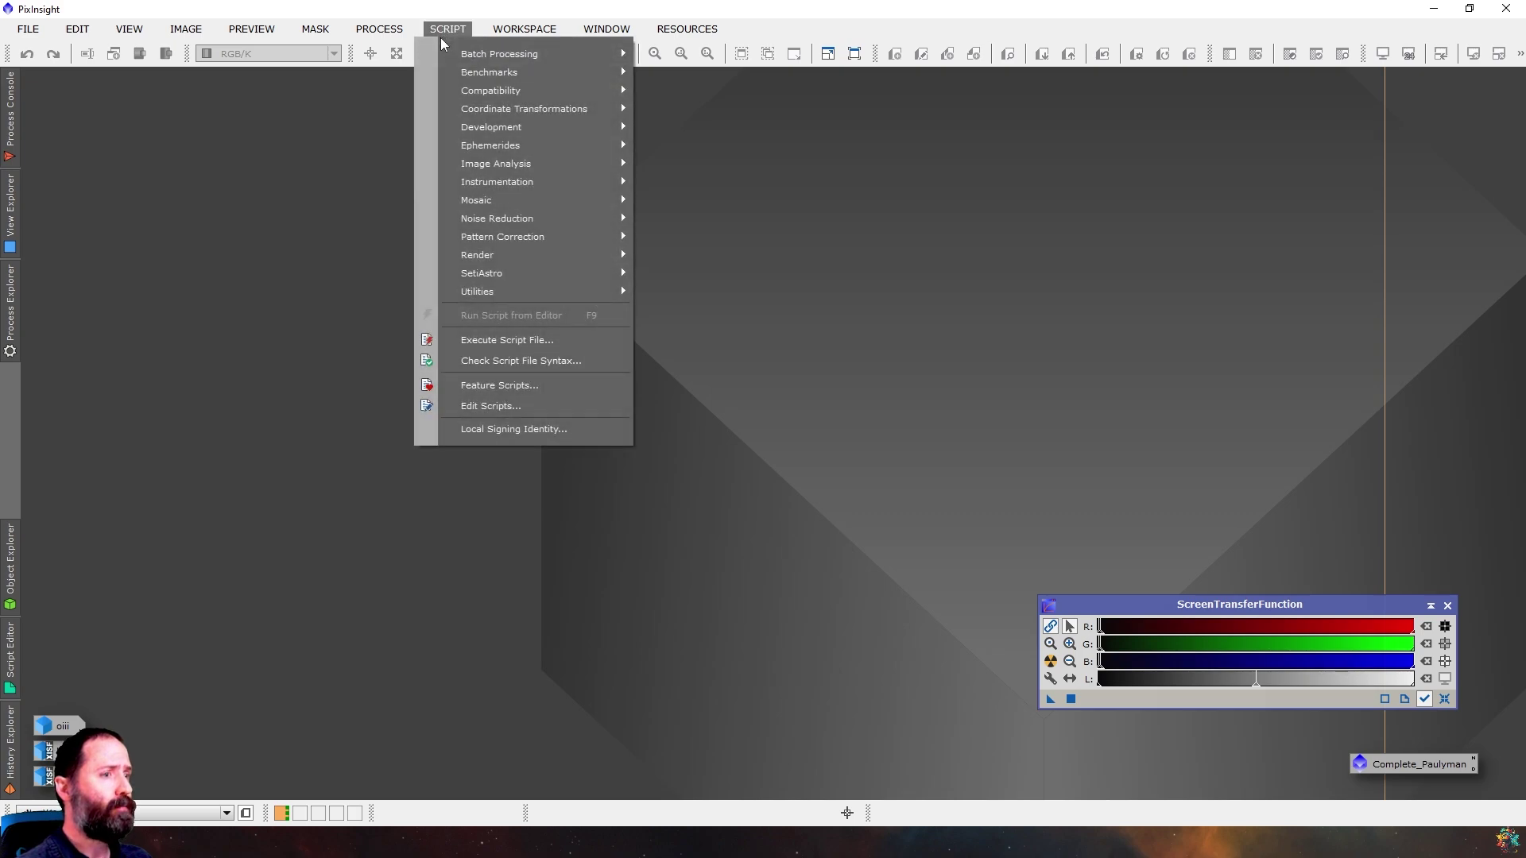
mouse_move(466, 279)
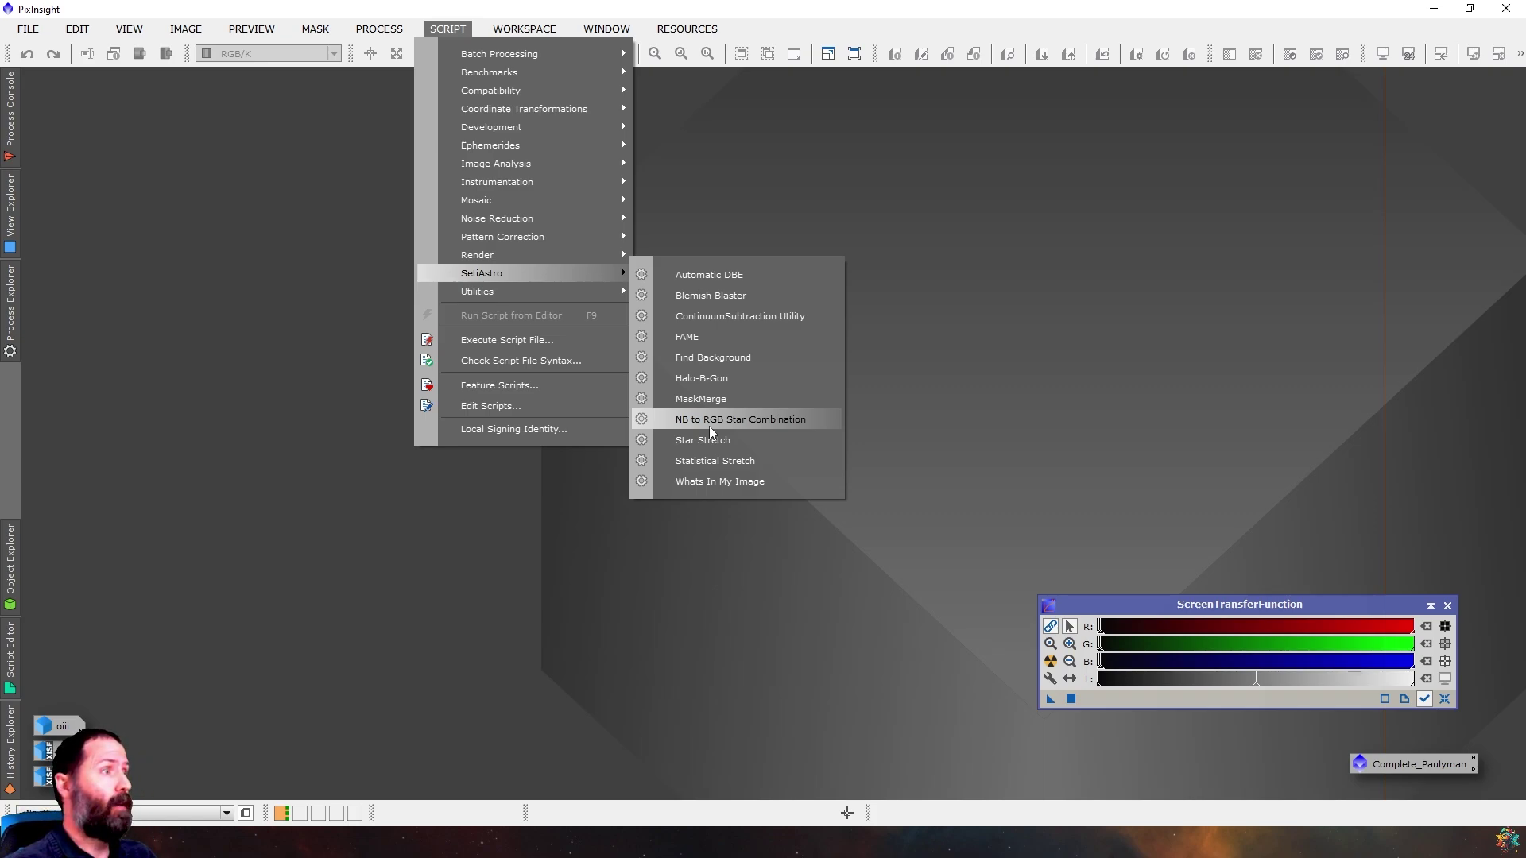
left_click(426, 595)
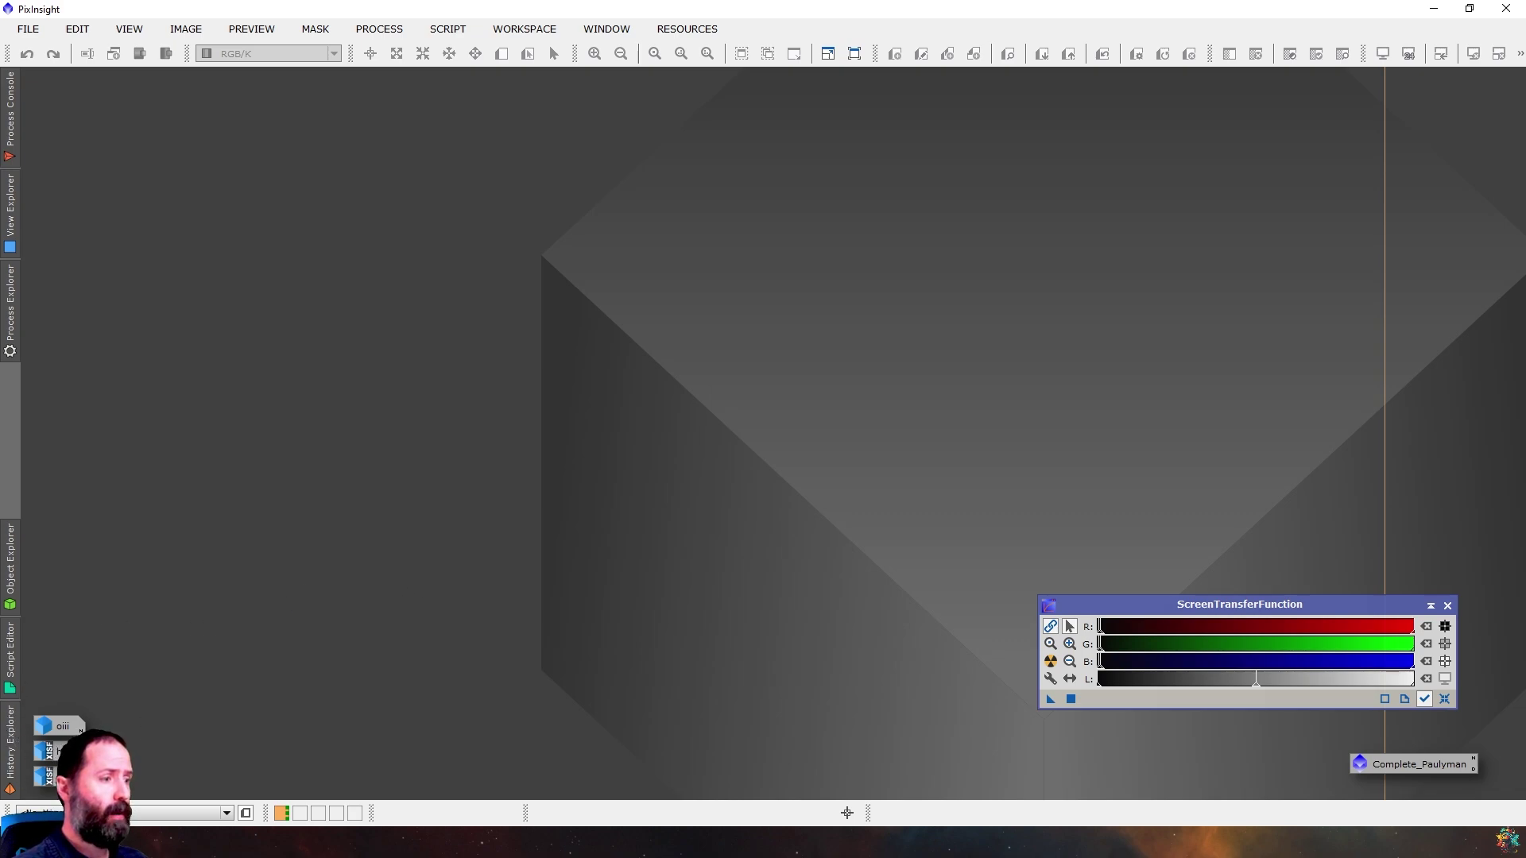
Restore the ha.xisf image into a window and move it toward the upper left
double_click(47, 751)
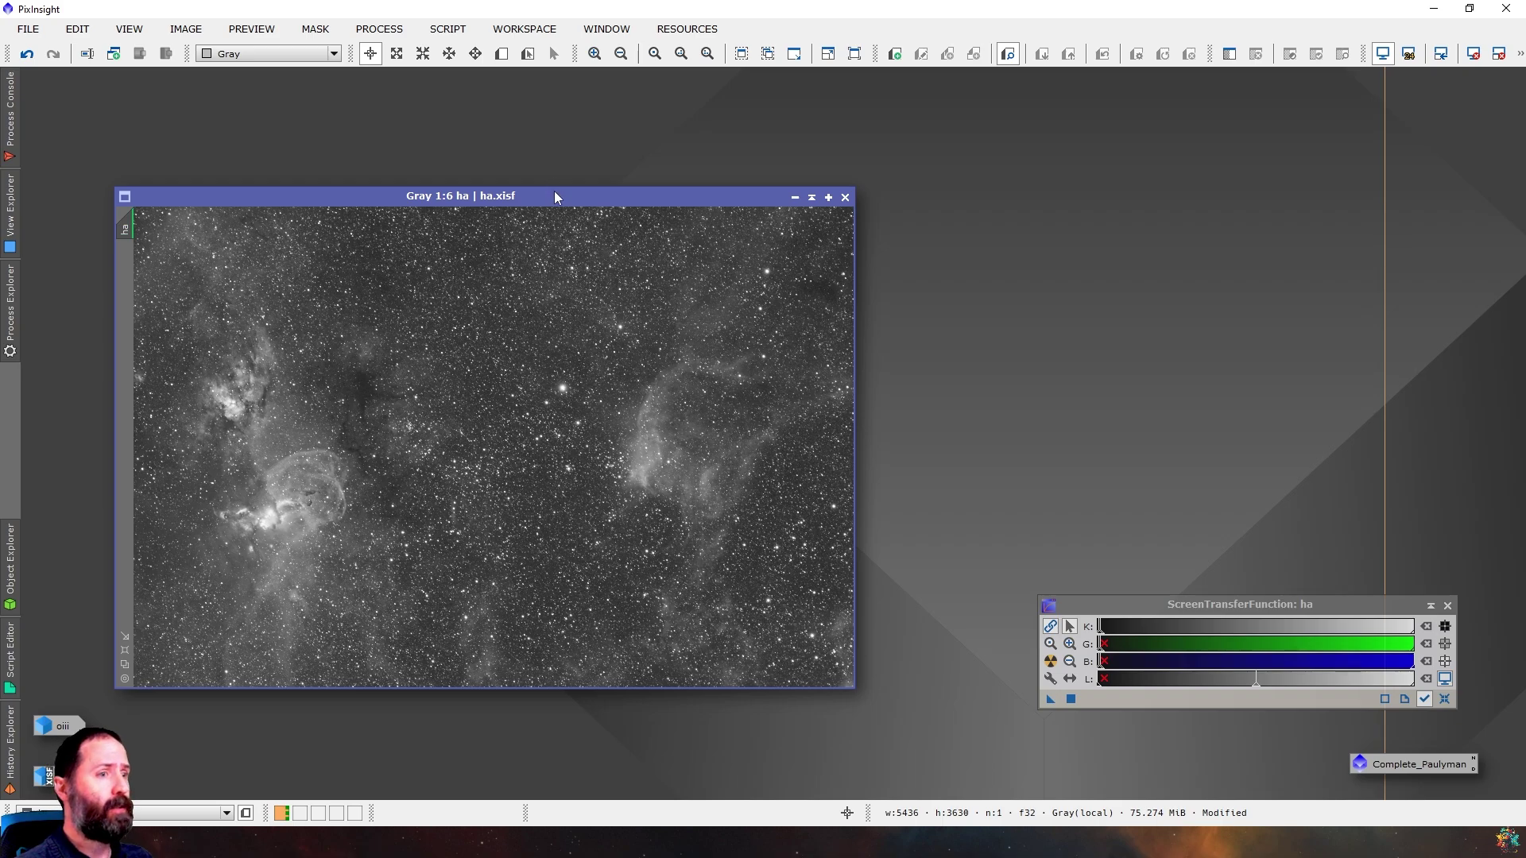
left_click_drag(554, 191, 480, 101)
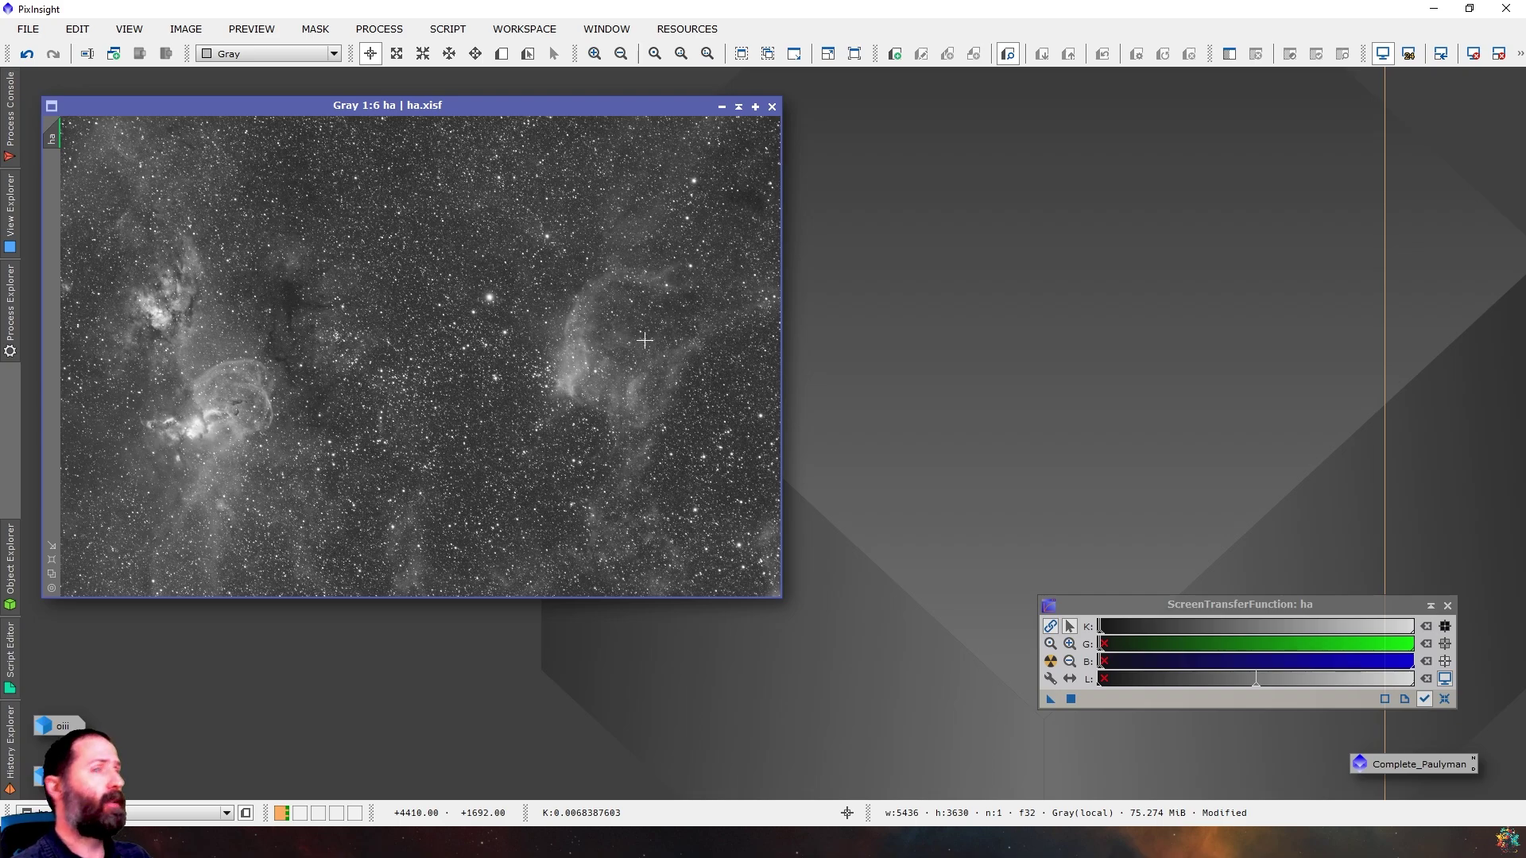
Launch the SetiAstro Automatic DBE script for the ha image
left_click(448, 31)
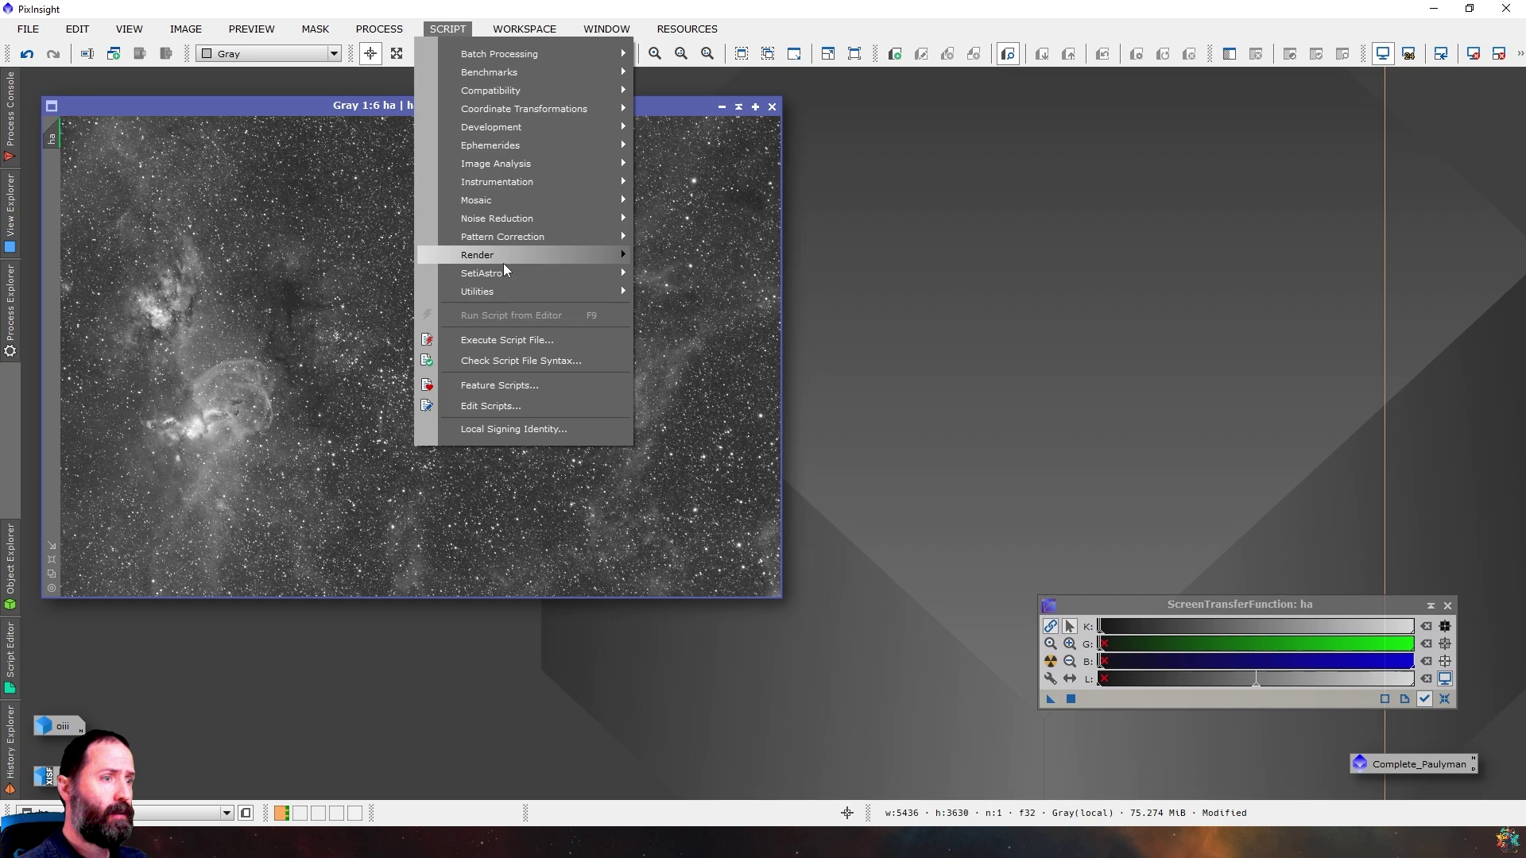
mouse_move(505, 273)
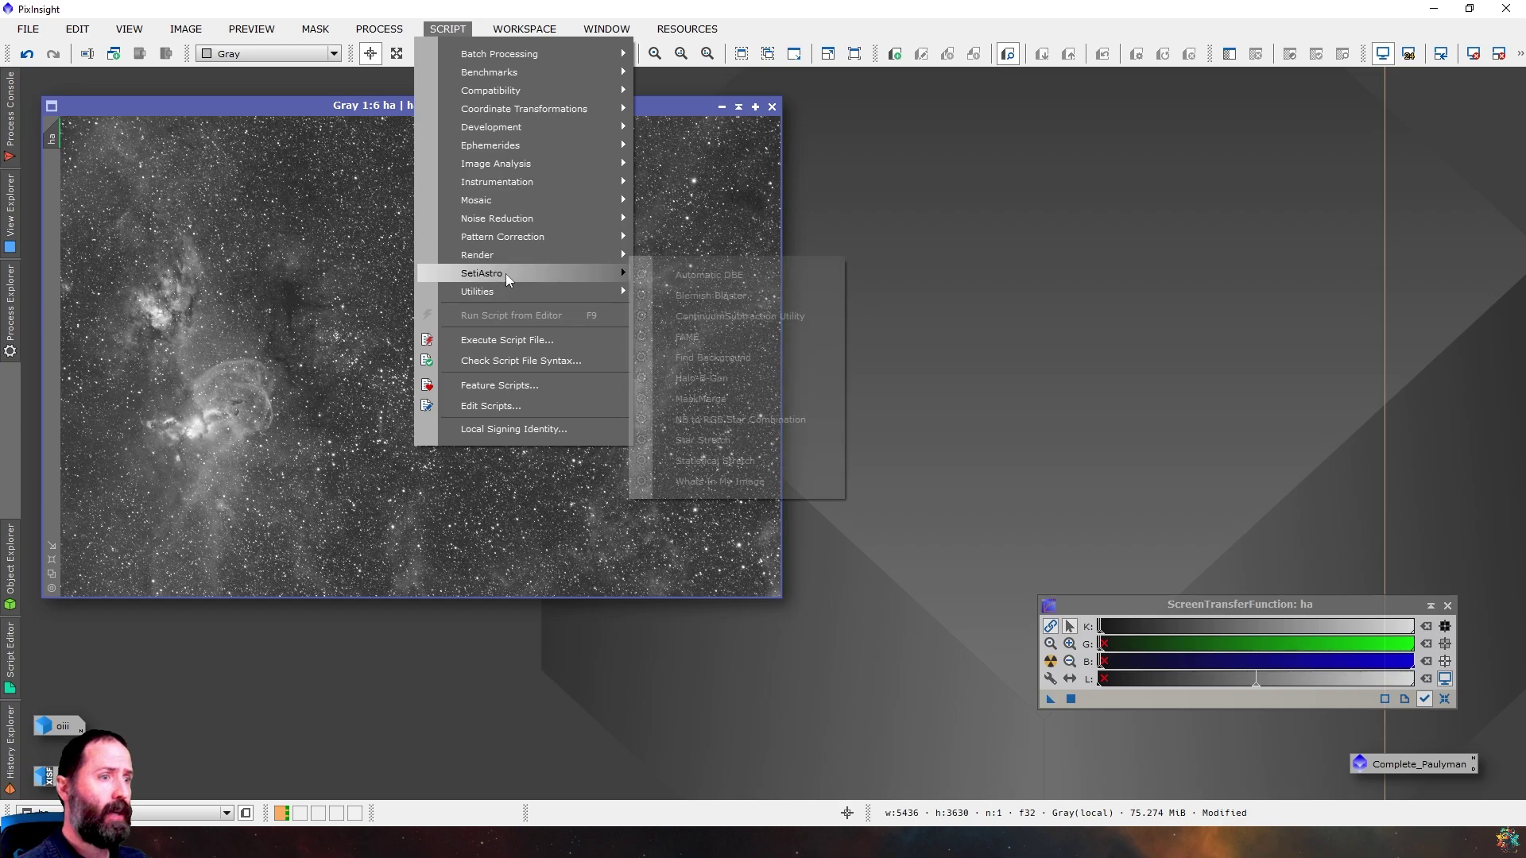
left_click(709, 275)
left_click_drag(567, 200, 1067, 103)
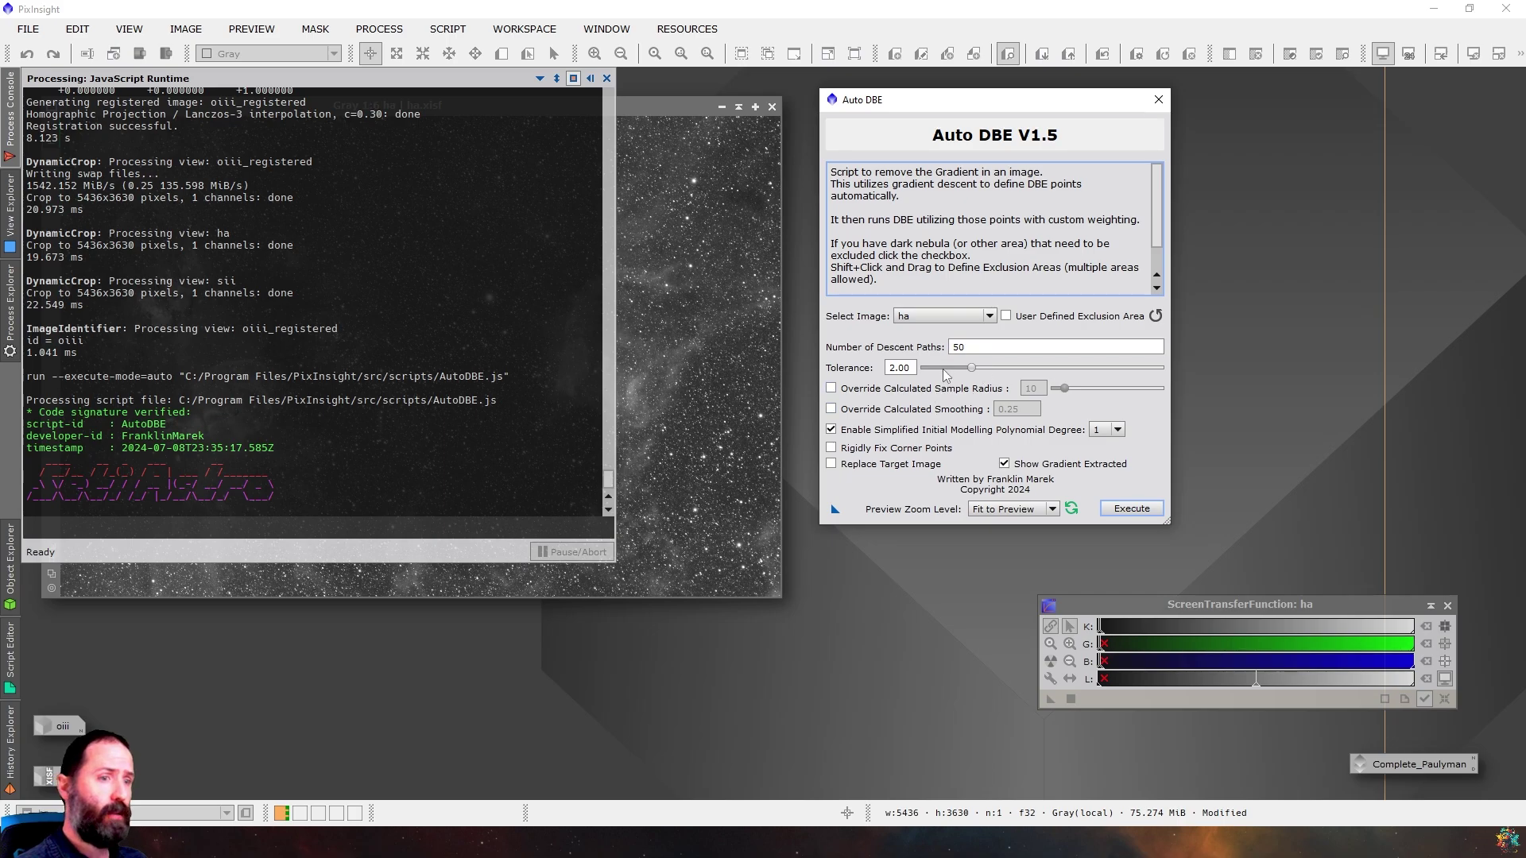
Set Number of Descent Paths to 50 in Auto DBE
mouse_move(958, 348)
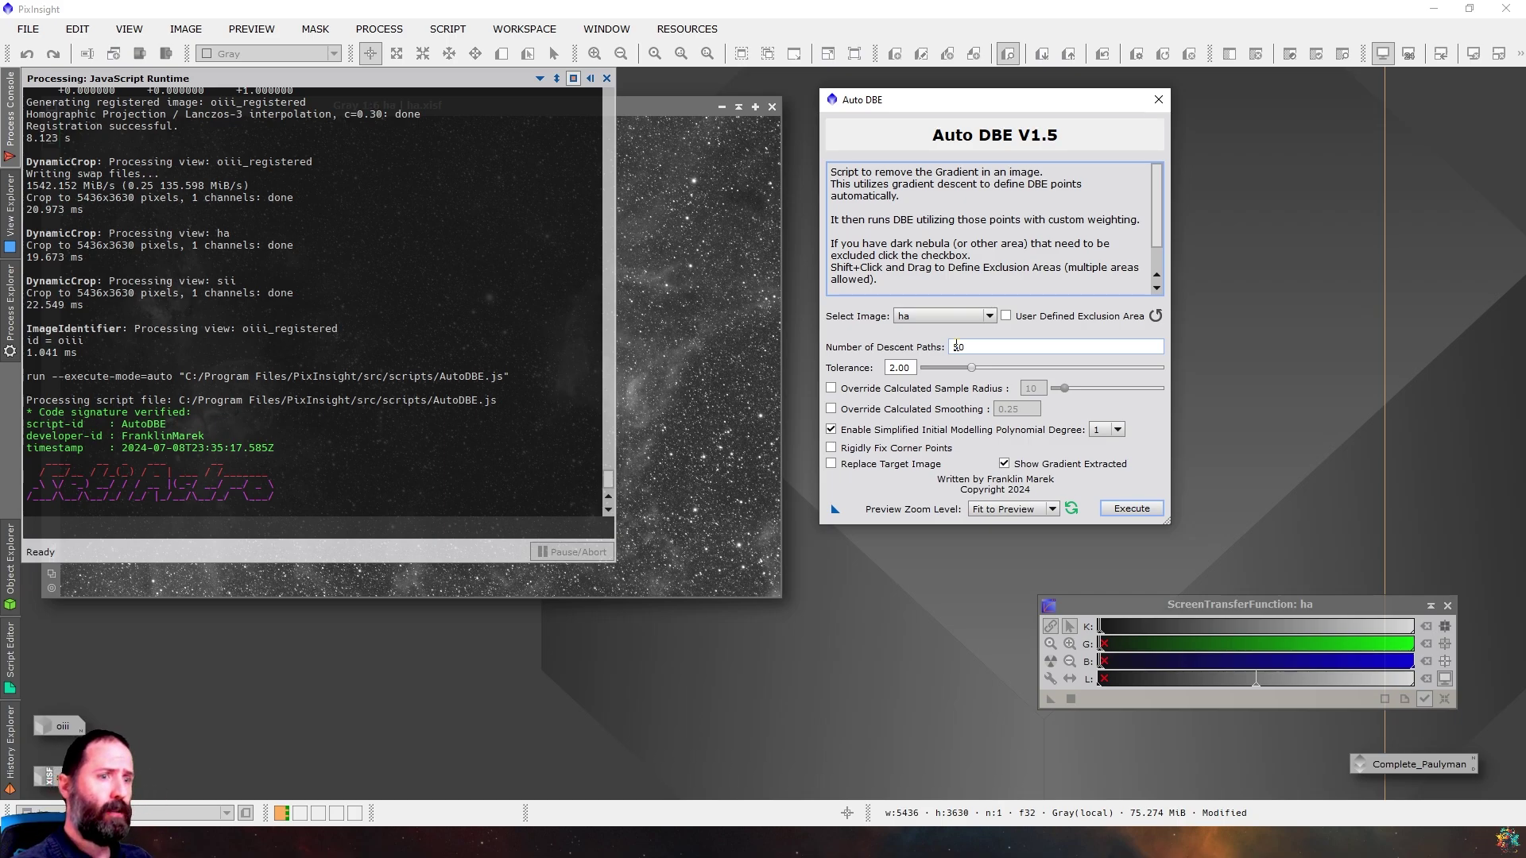
double_click(957, 347)
type("50")
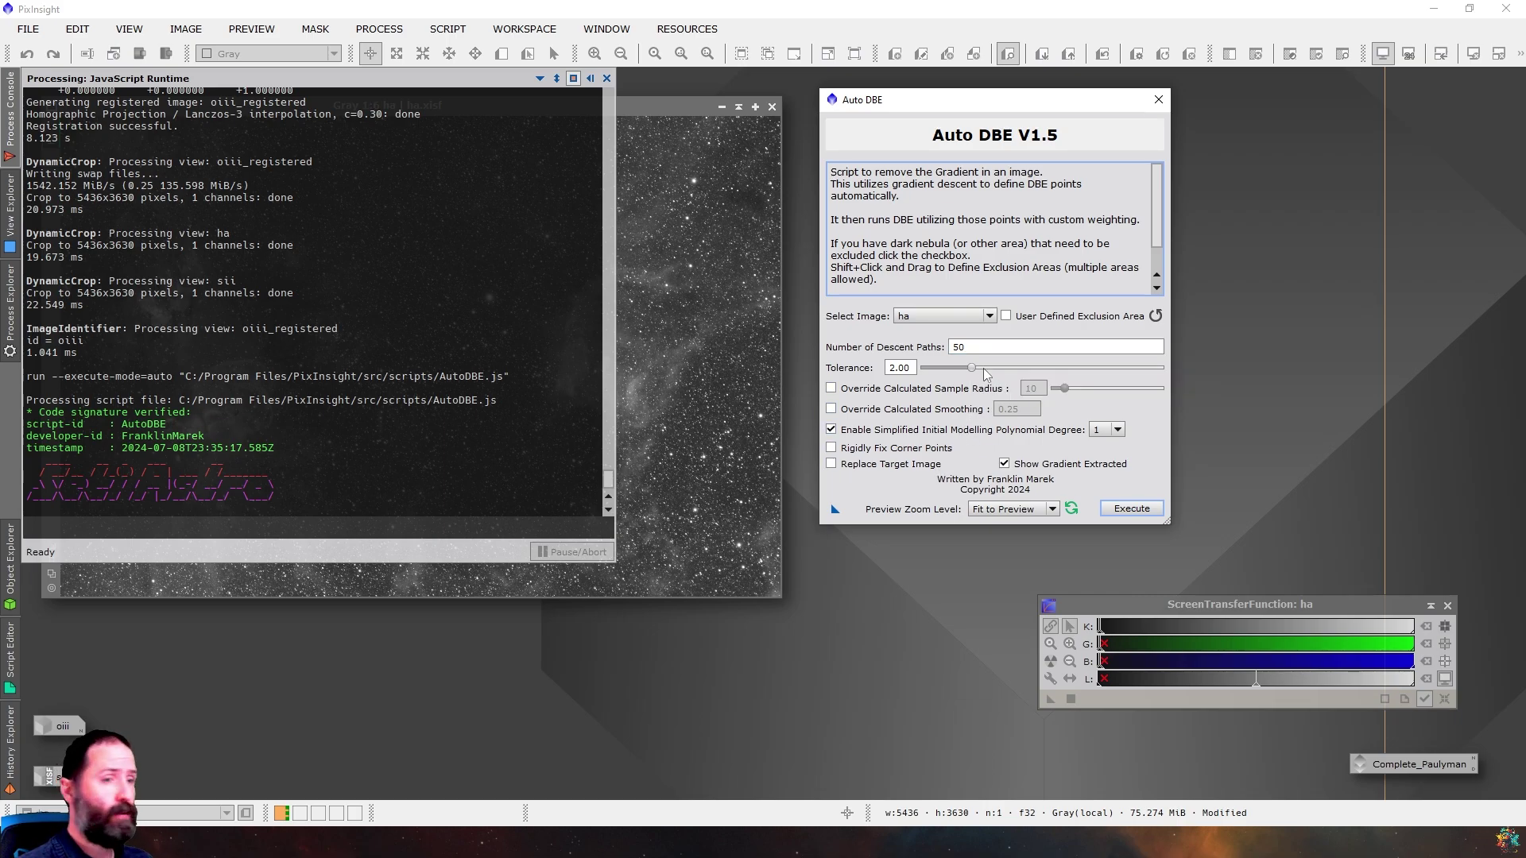
Enable user-defined exclusion areas, draw one on the ha preview, and turn on Replace Target Image
left_click(1007, 316)
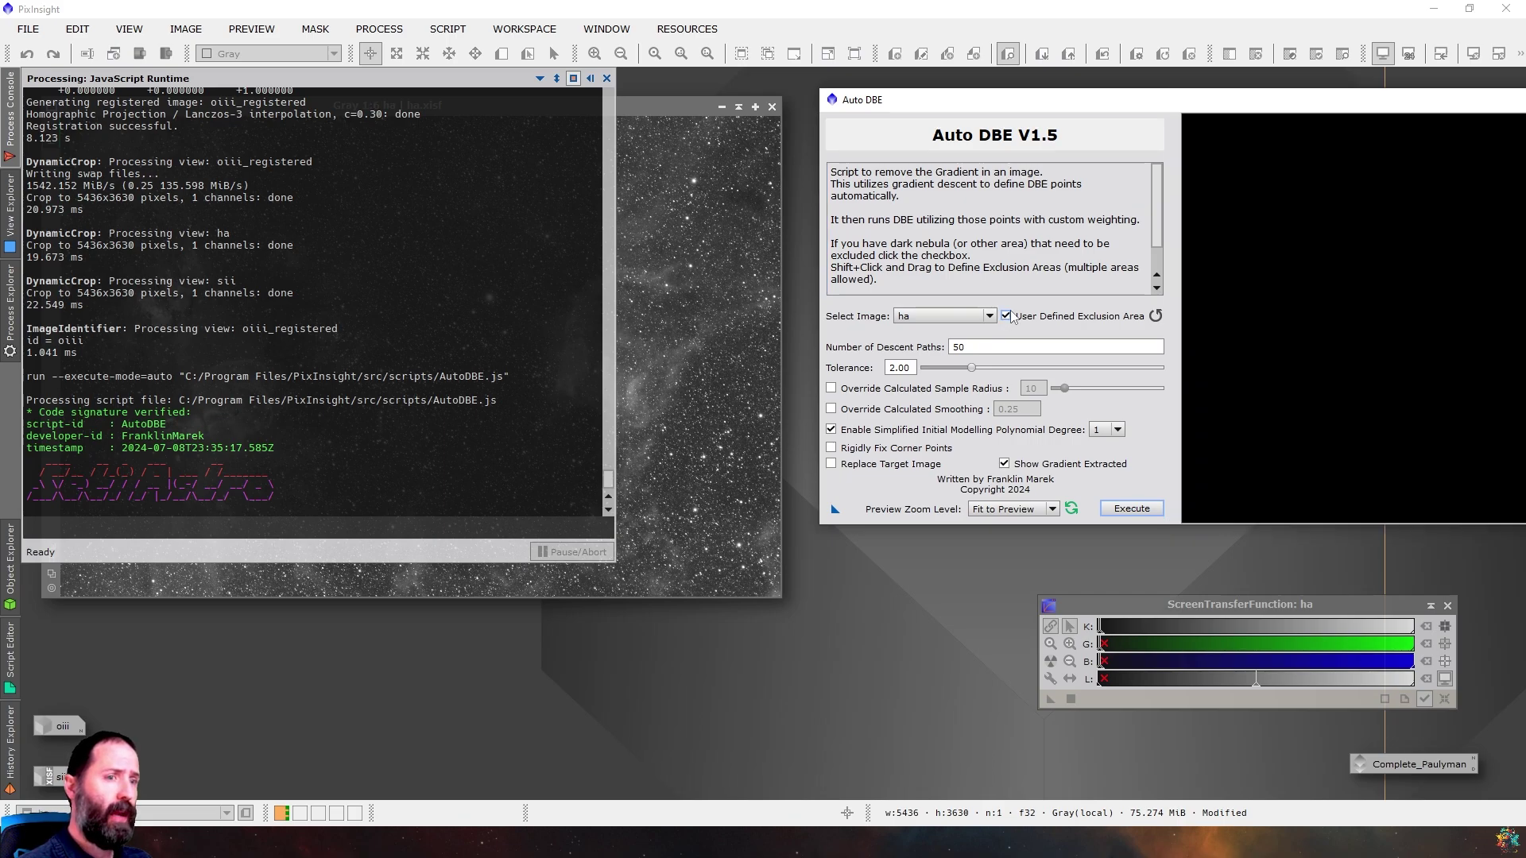
left_click_drag(1134, 99, 737, 110)
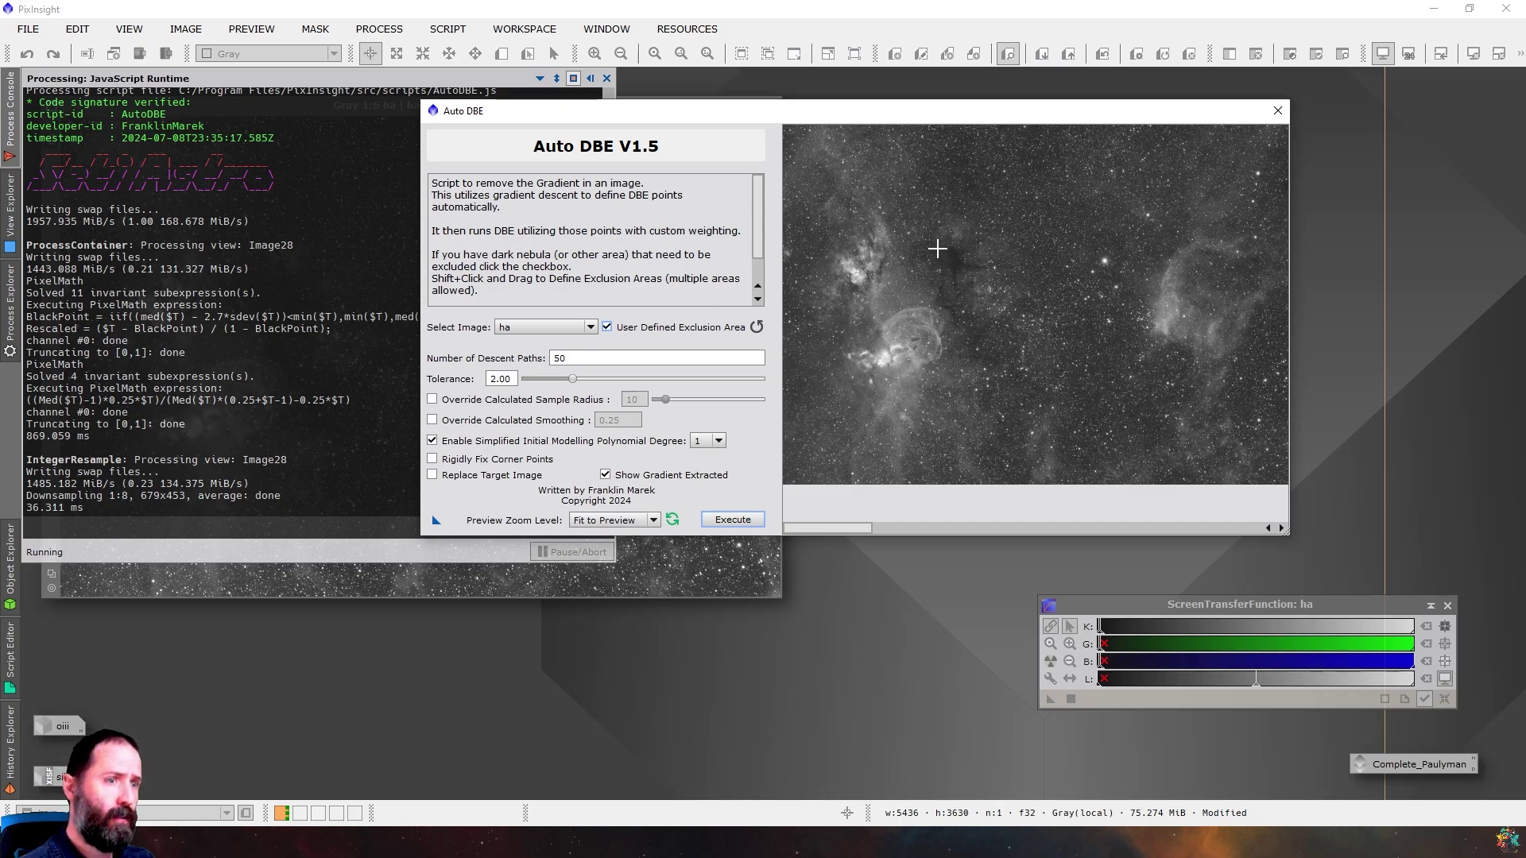
left_click_drag(935, 240, 989, 300)
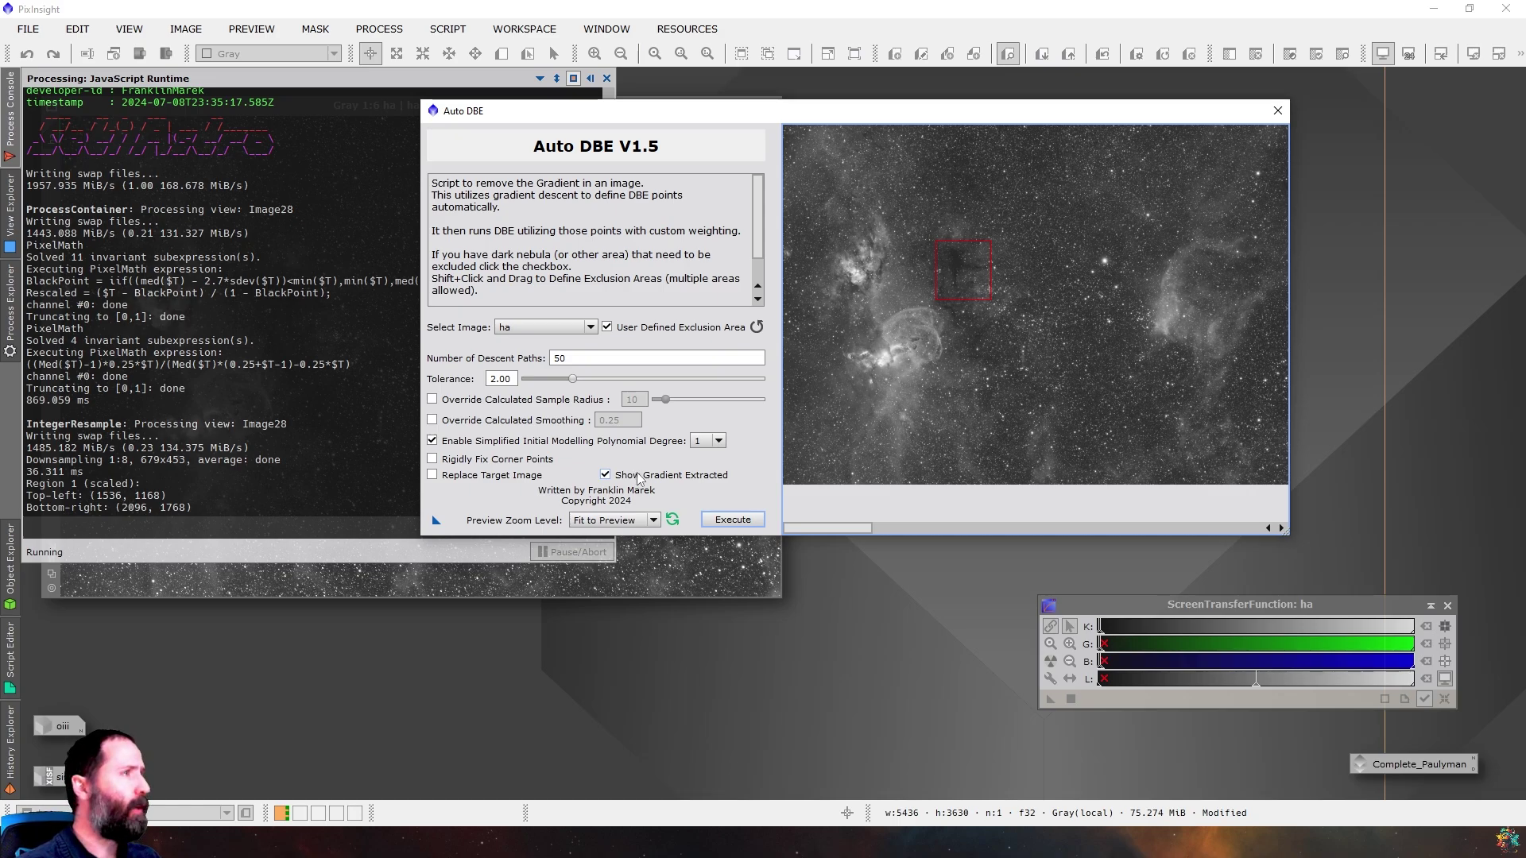
left_click(456, 480)
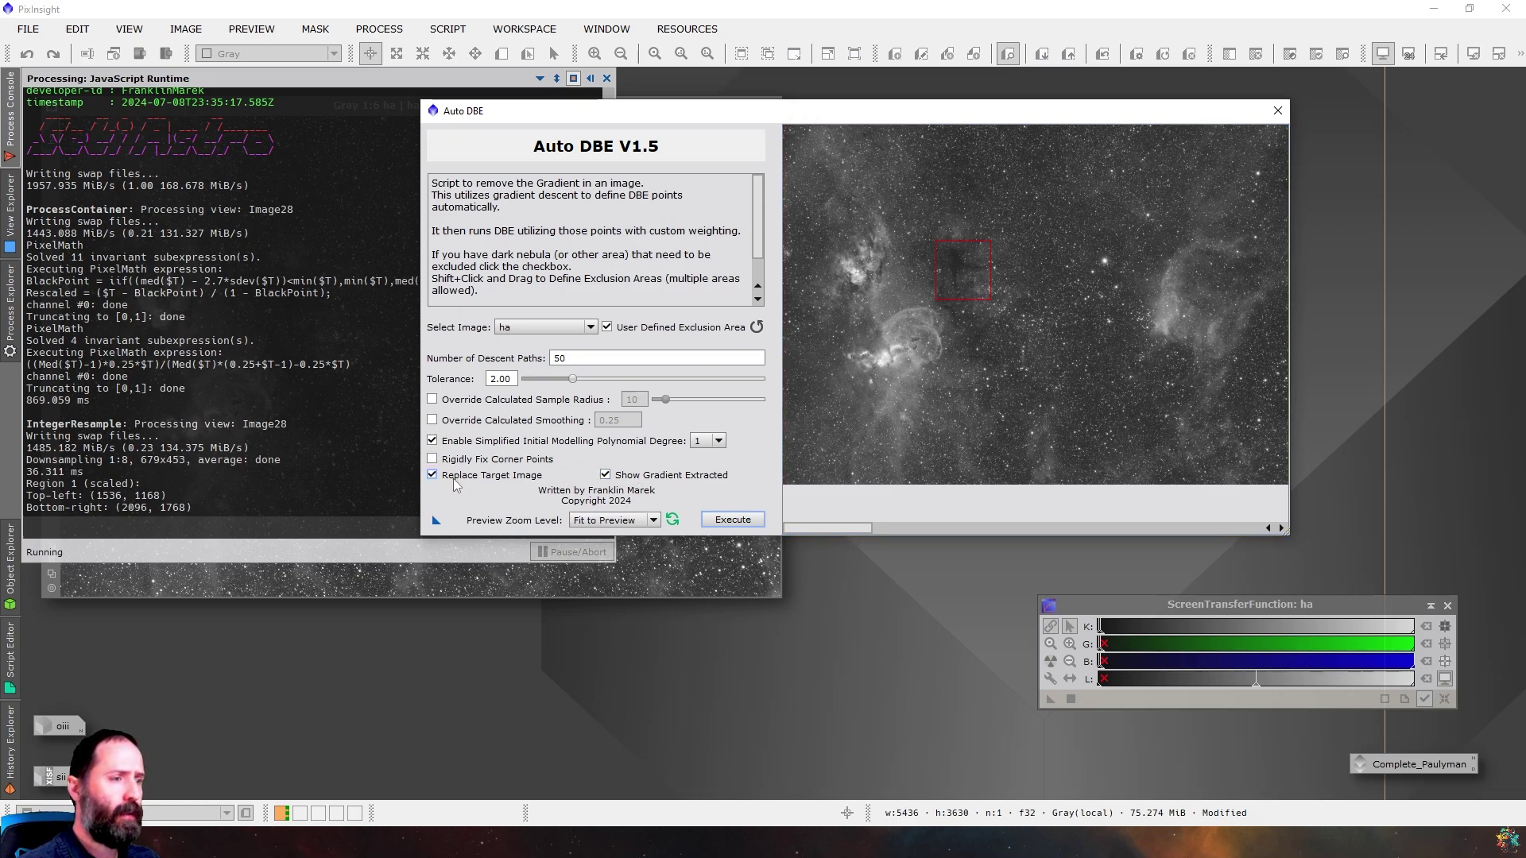
Execute Auto DBE on ha, auto-stretch the extracted background to inspect it, then close it
left_click(733, 521)
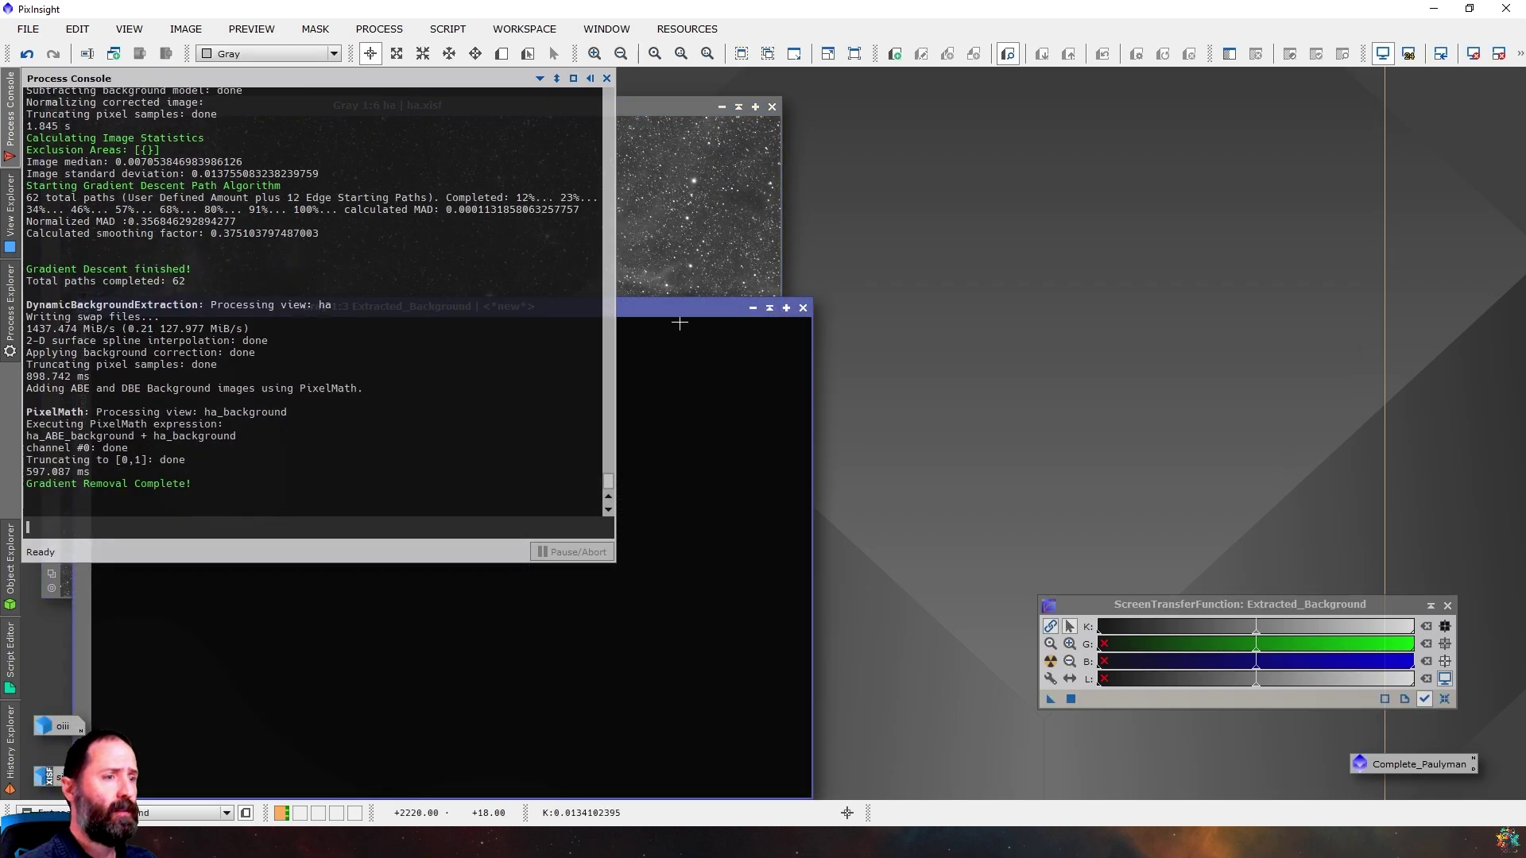
left_click_drag(659, 306, 1204, 100)
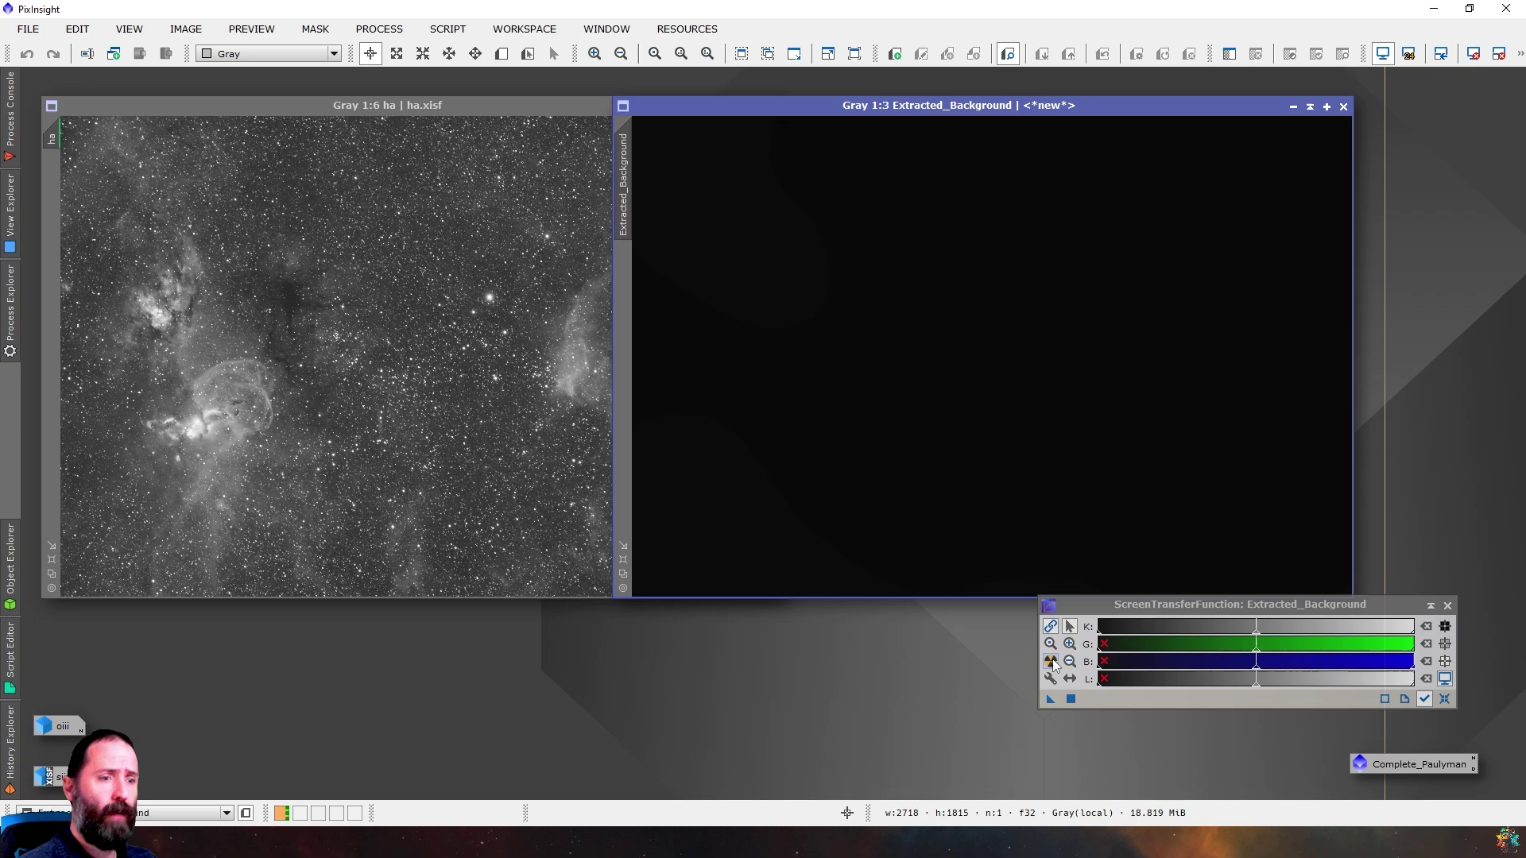
left_click(1051, 661)
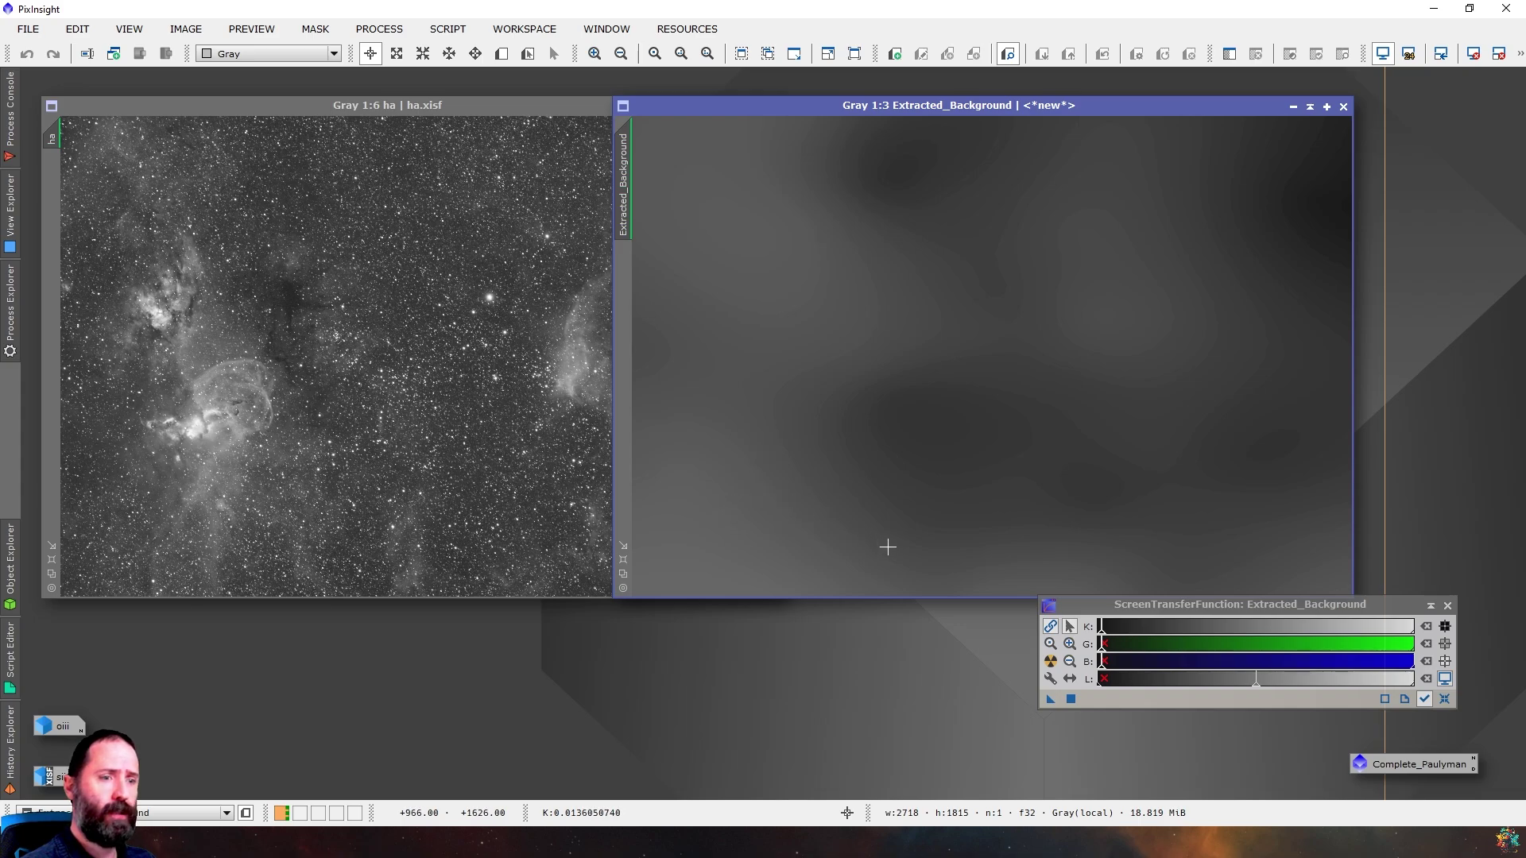
left_click(1343, 107)
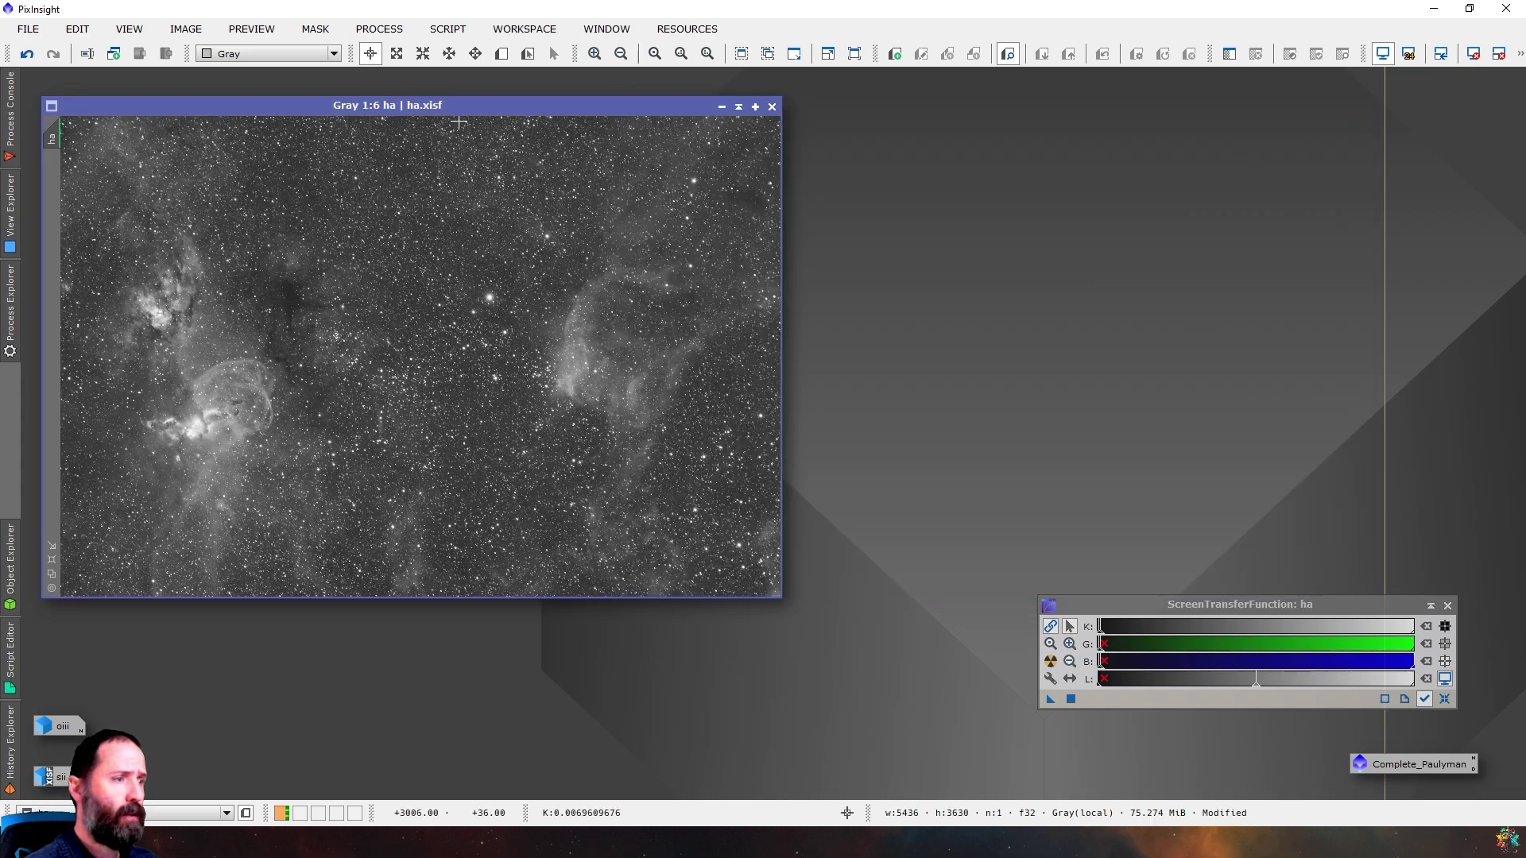
Restore the oiii image into its own window
double_click(68, 728)
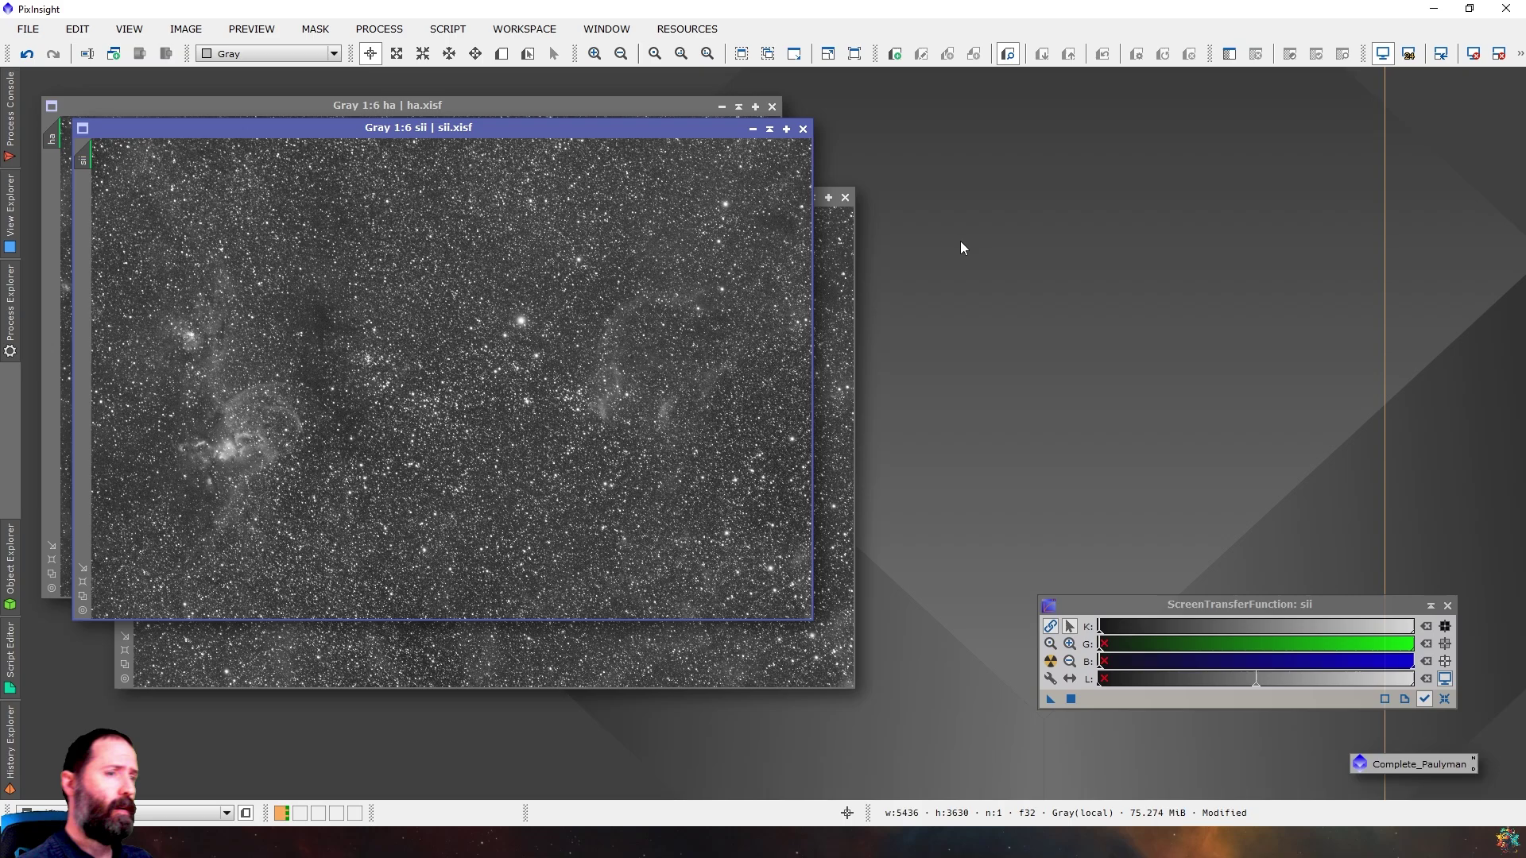
Iconize sii, ha and oiii, run NoiseXTerminator and StarXTerminator, then iconize all windows
left_click(754, 129)
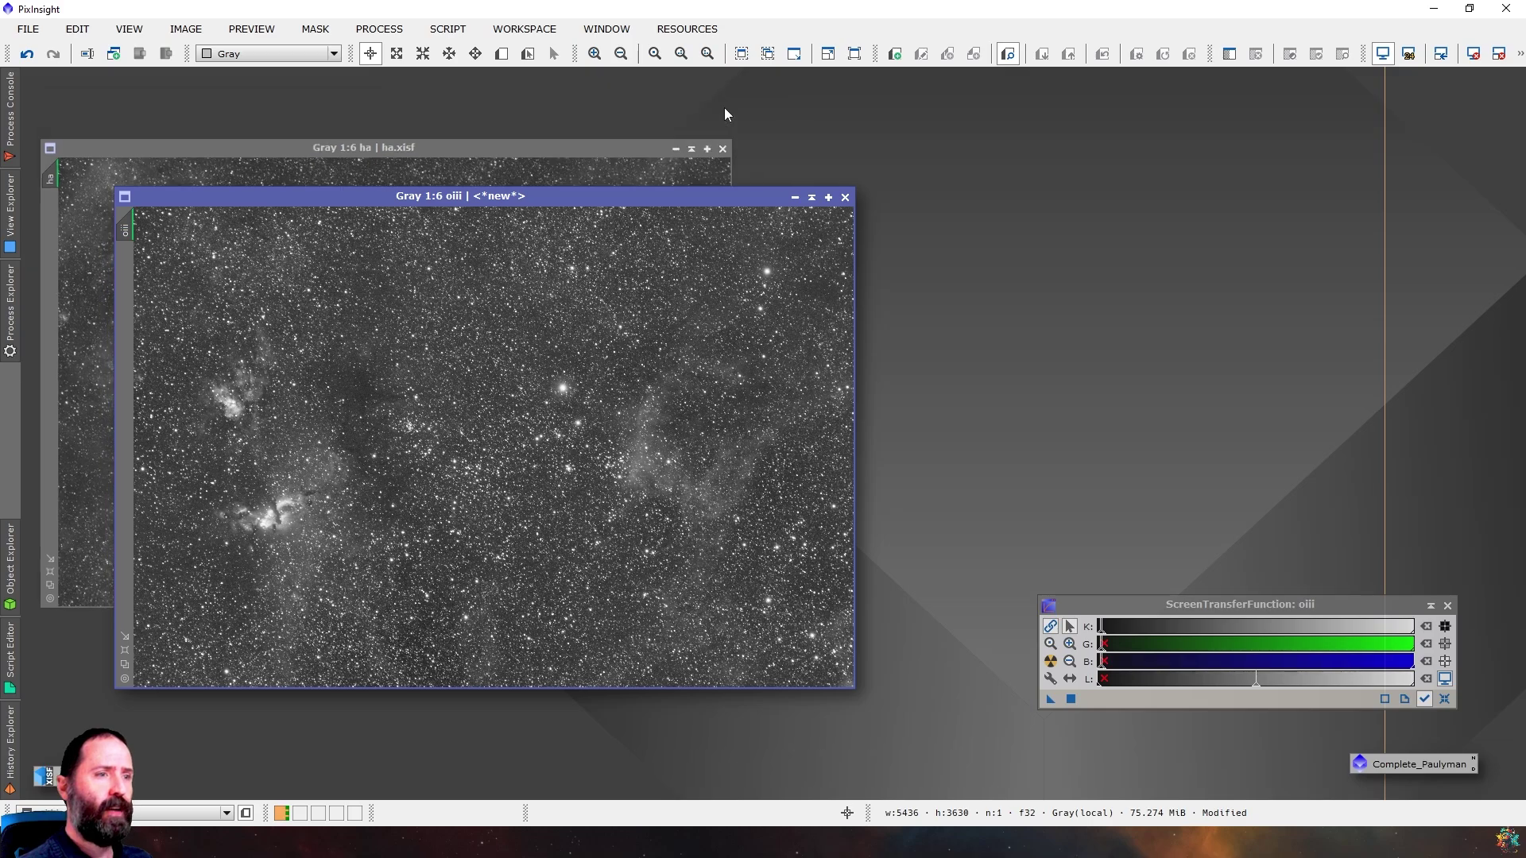
left_click(722, 106)
left_click(795, 197)
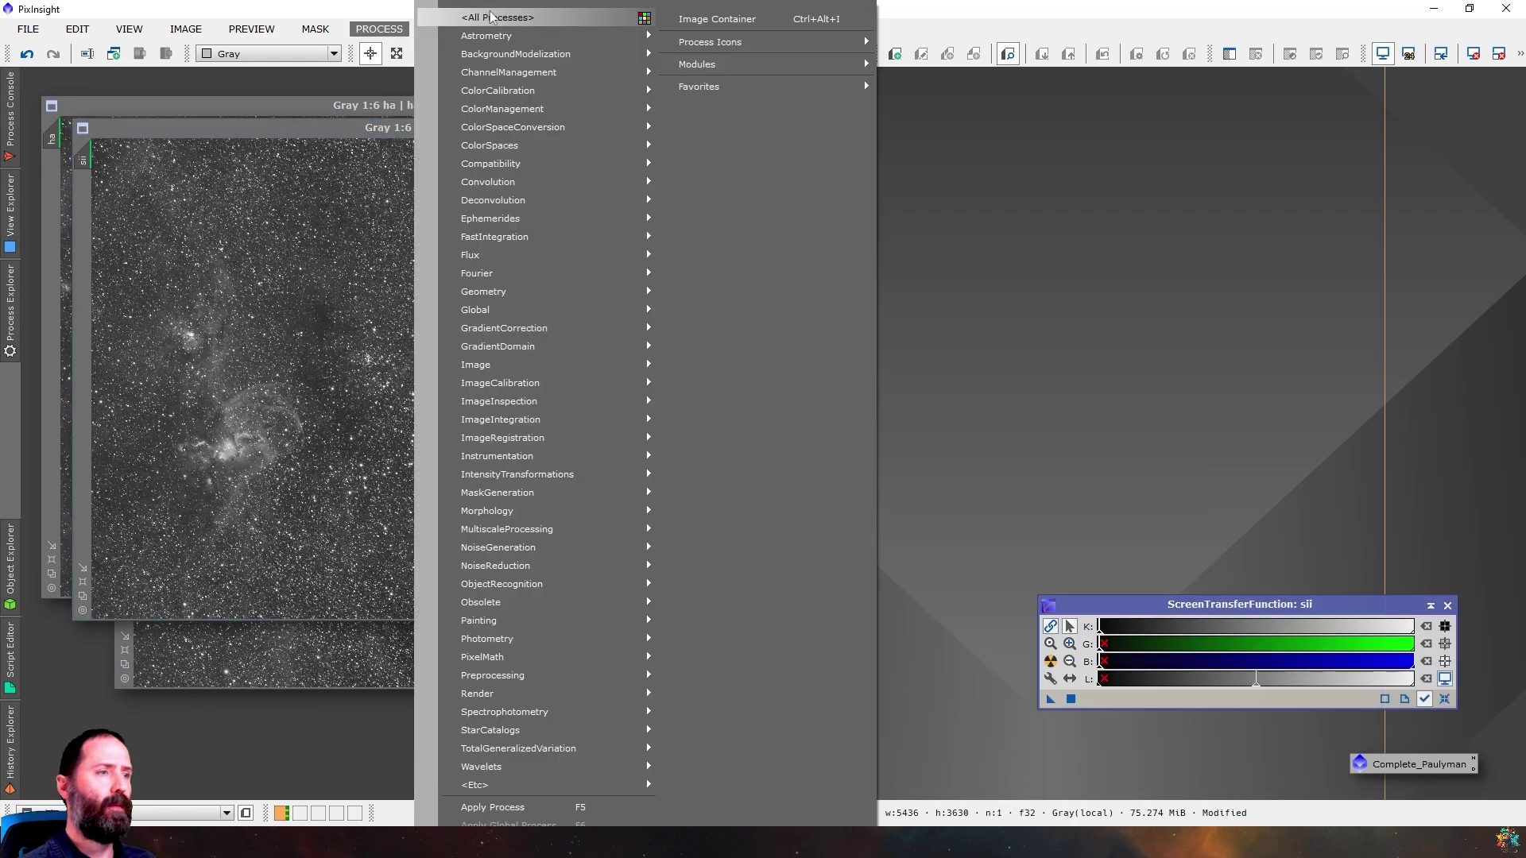
left_click(864, 59)
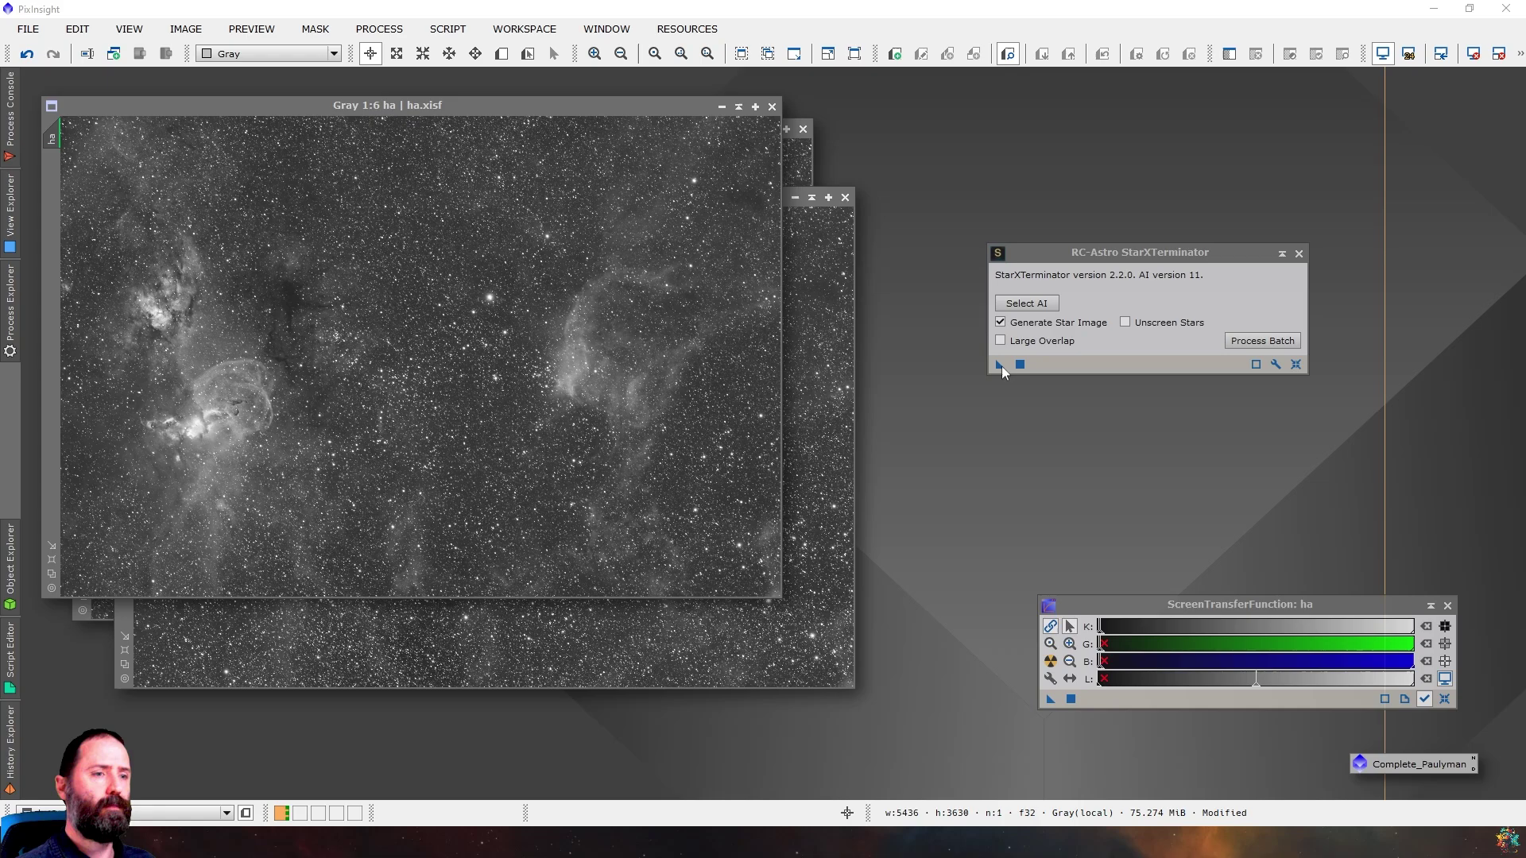
left_click(999, 366)
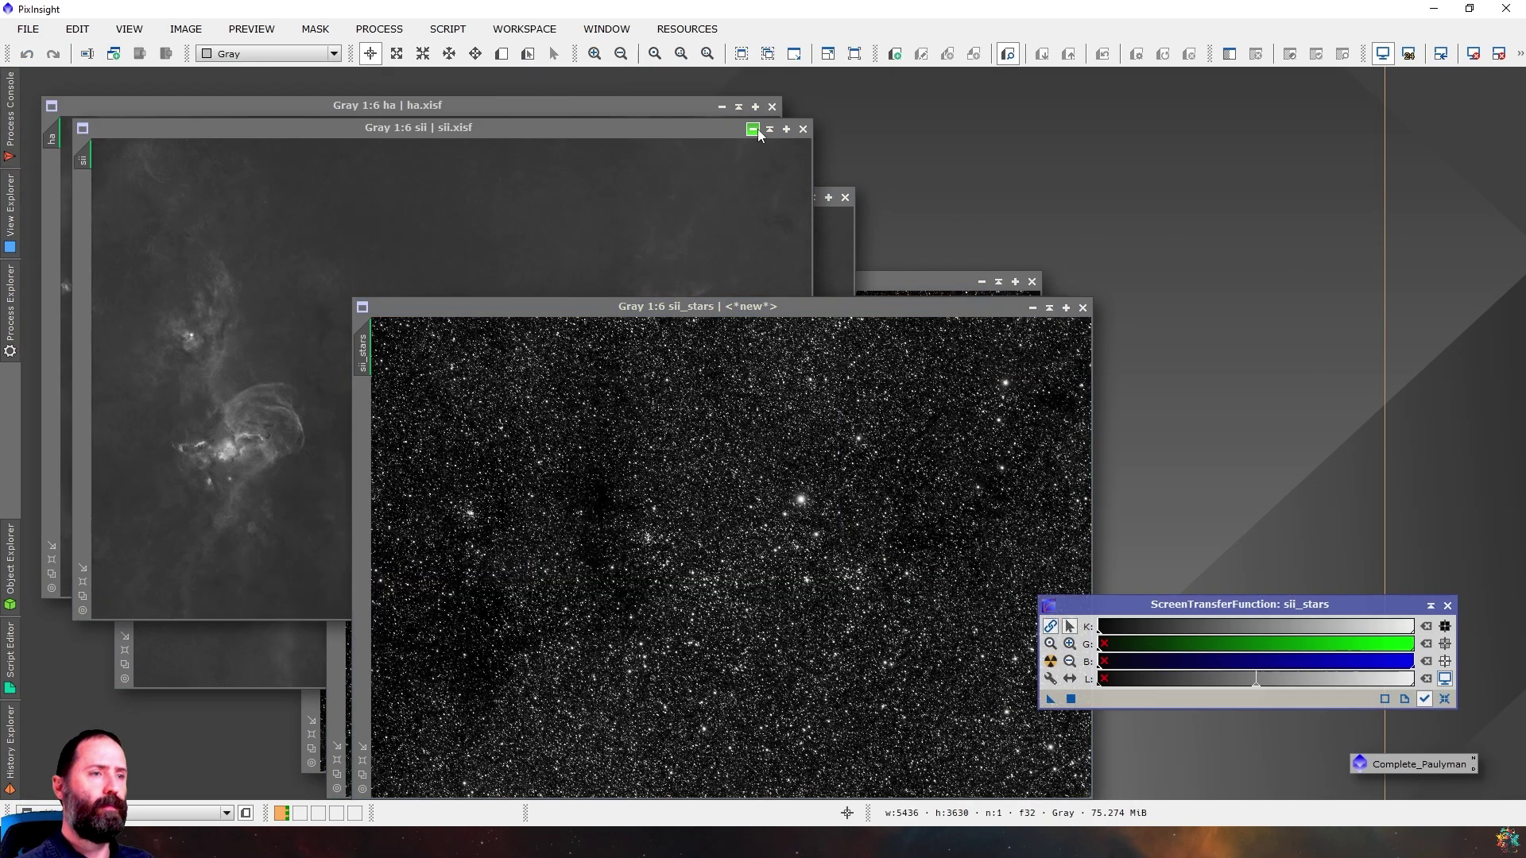
key("ctrl+shift+i")
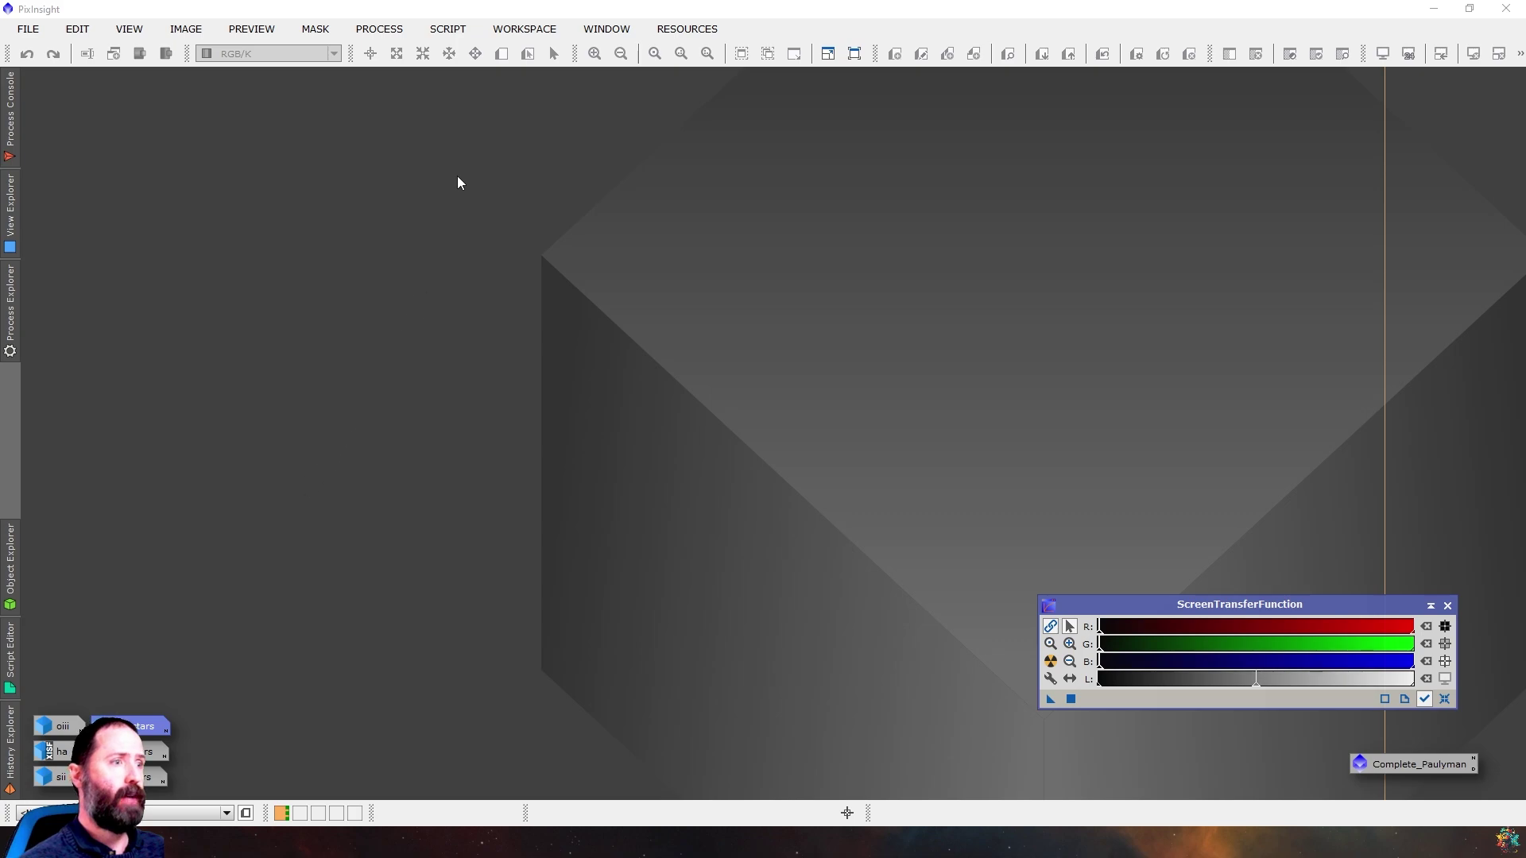
Stretch the ha image with SetiAstro Statistical Stretch at a 0.25 target median
left_click(449, 31)
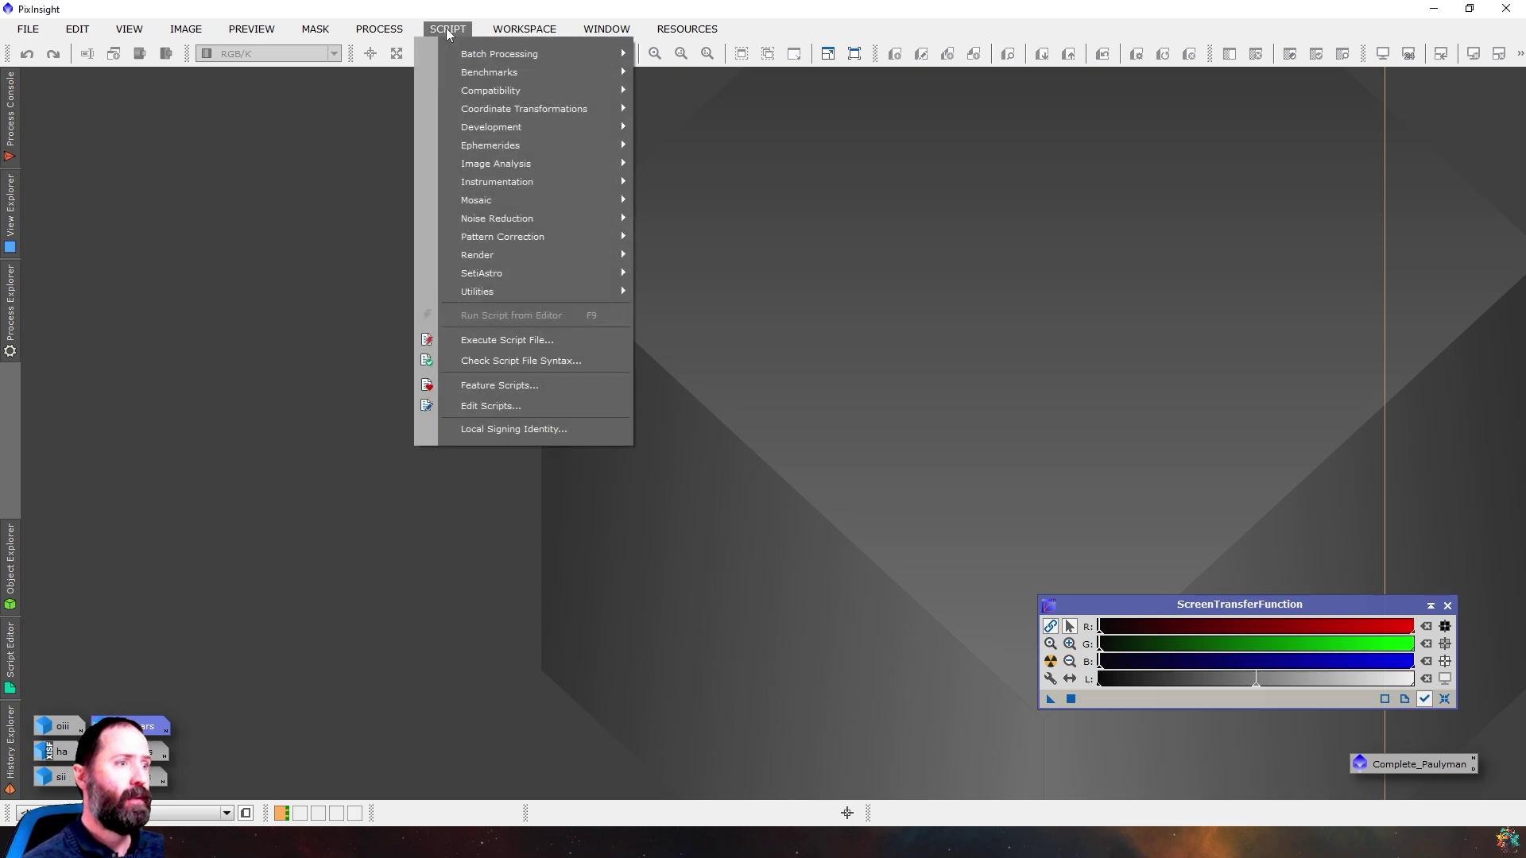
mouse_move(616, 273)
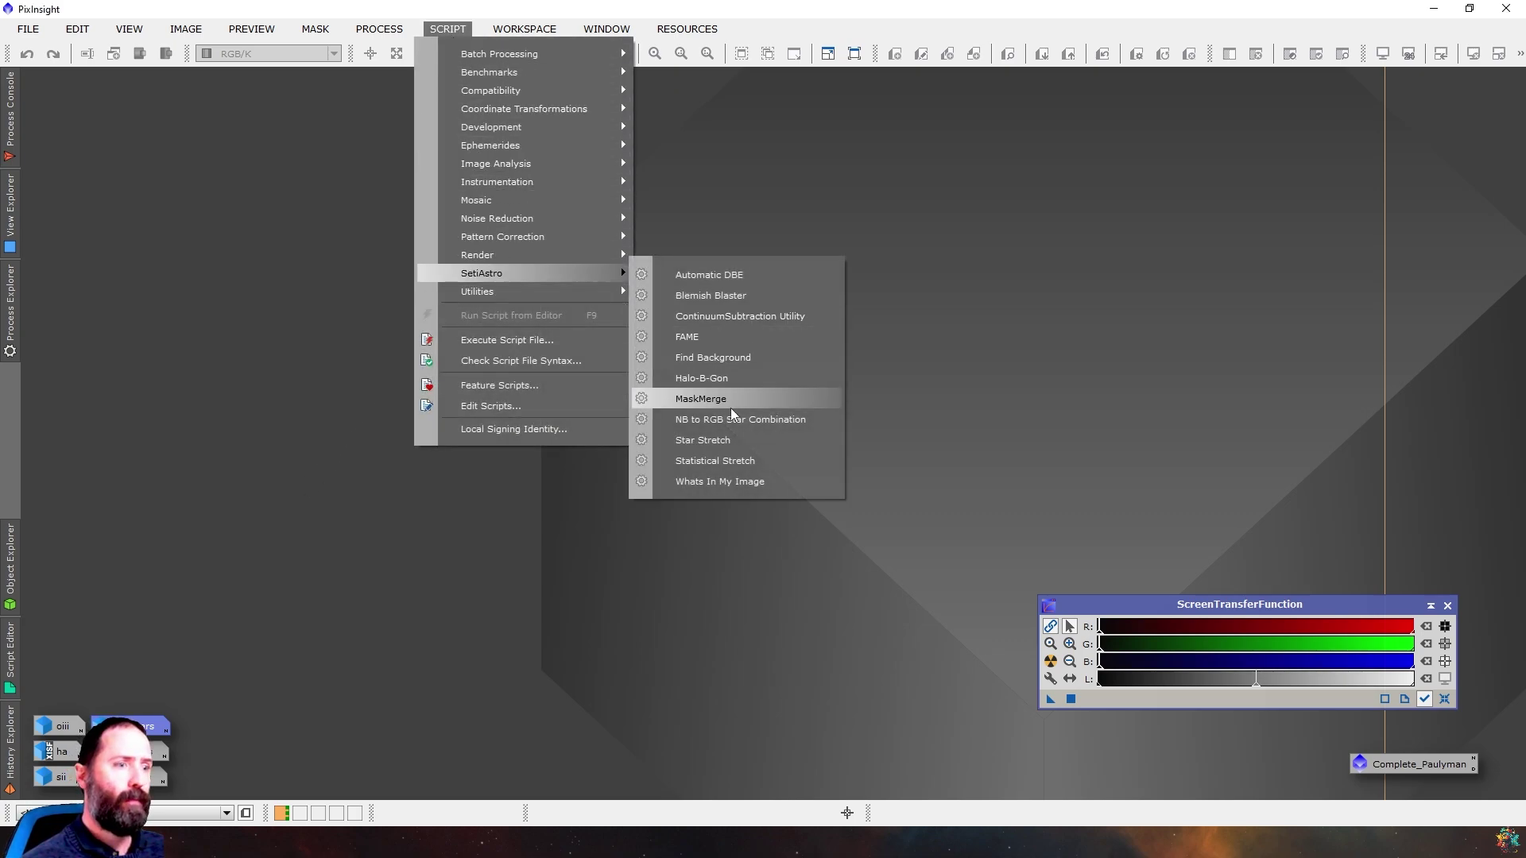
left_click(727, 460)
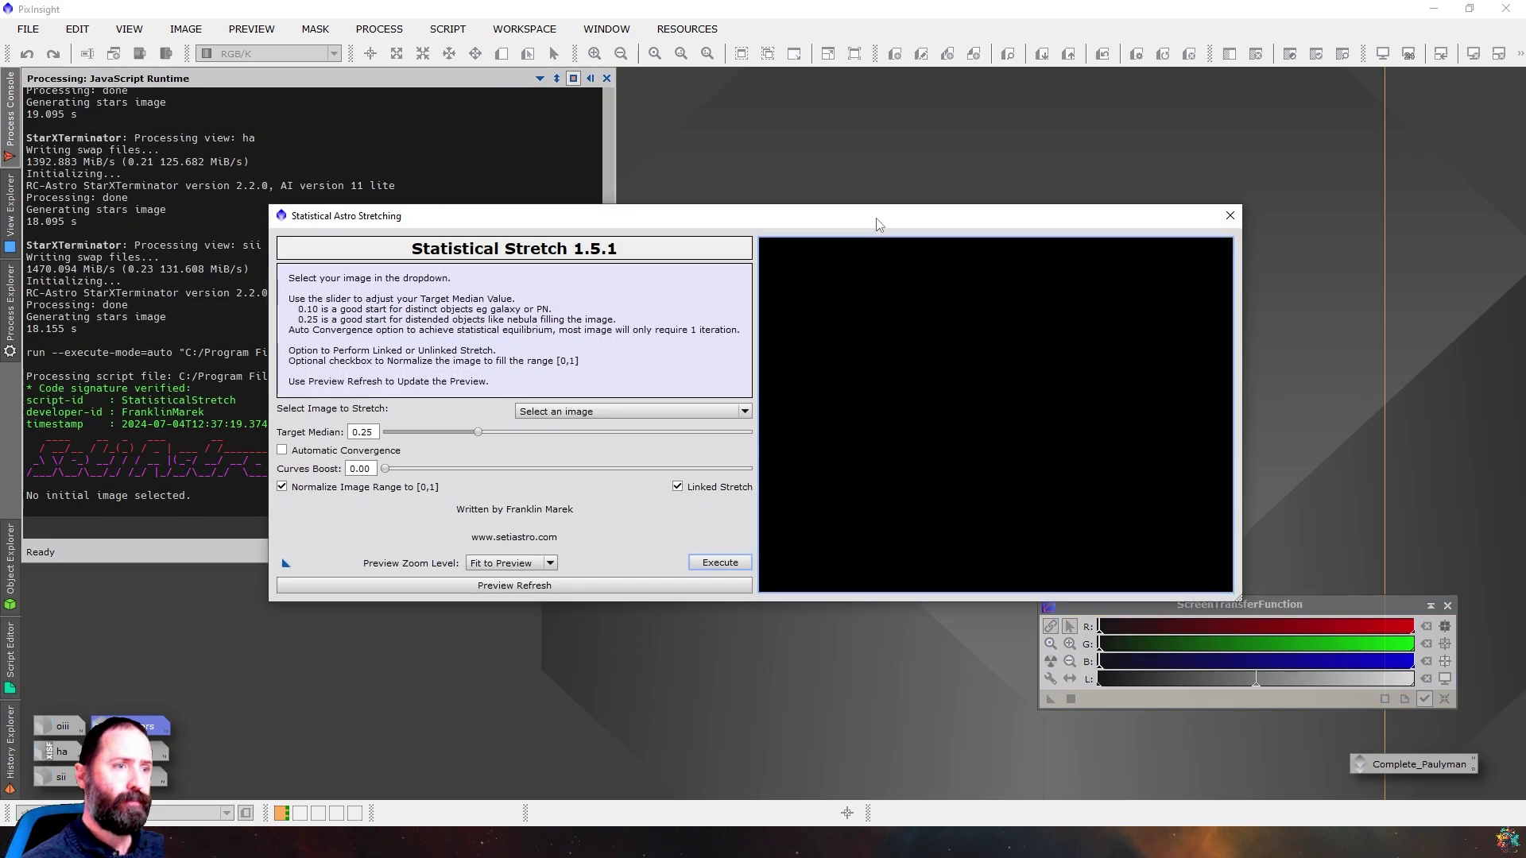
left_click_drag(877, 223, 986, 135)
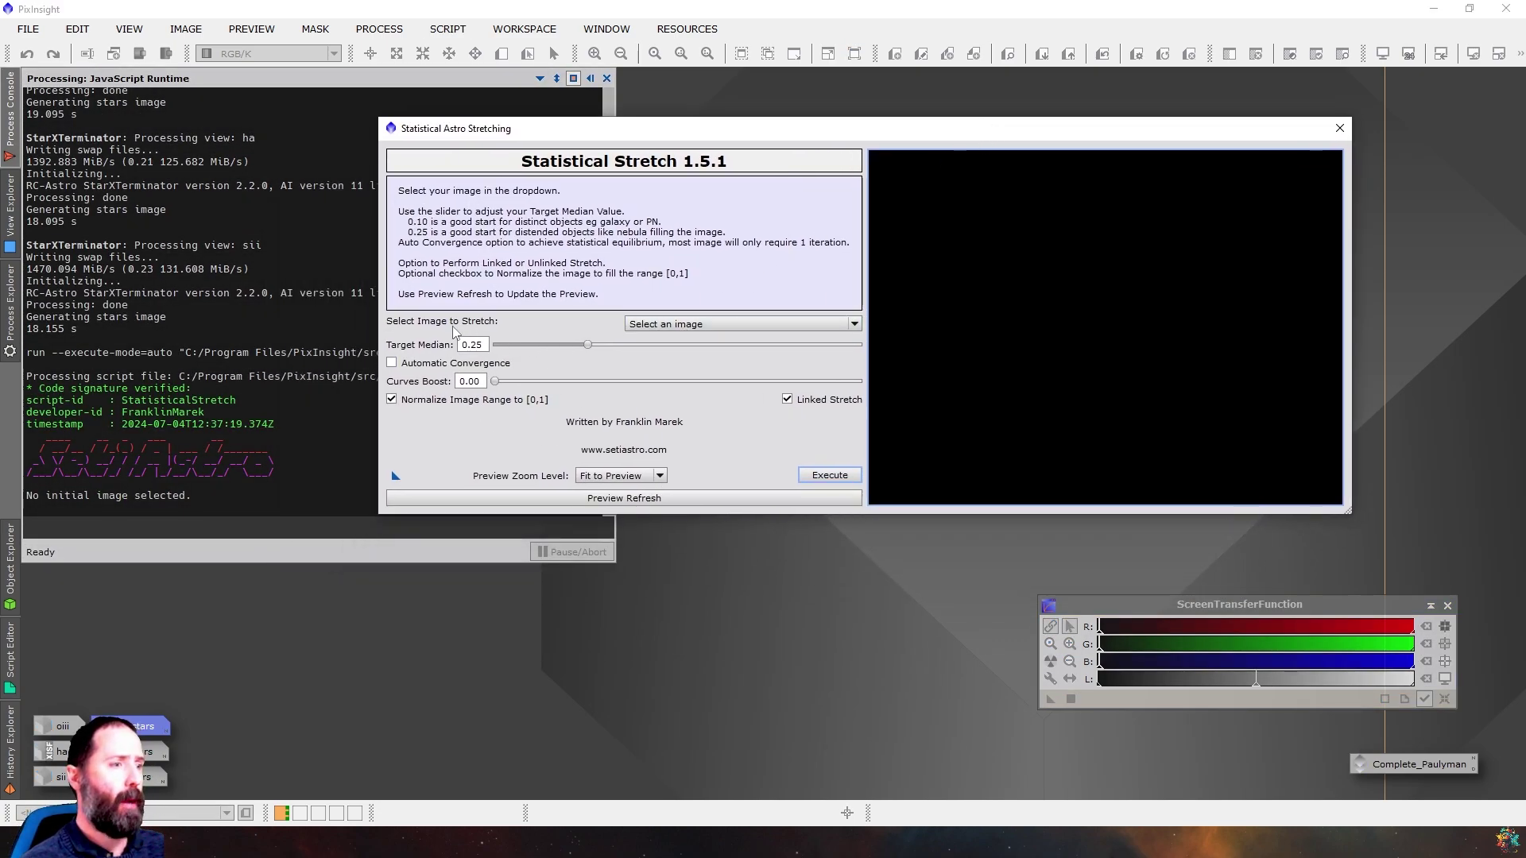
left_click(733, 324)
left_click(660, 356)
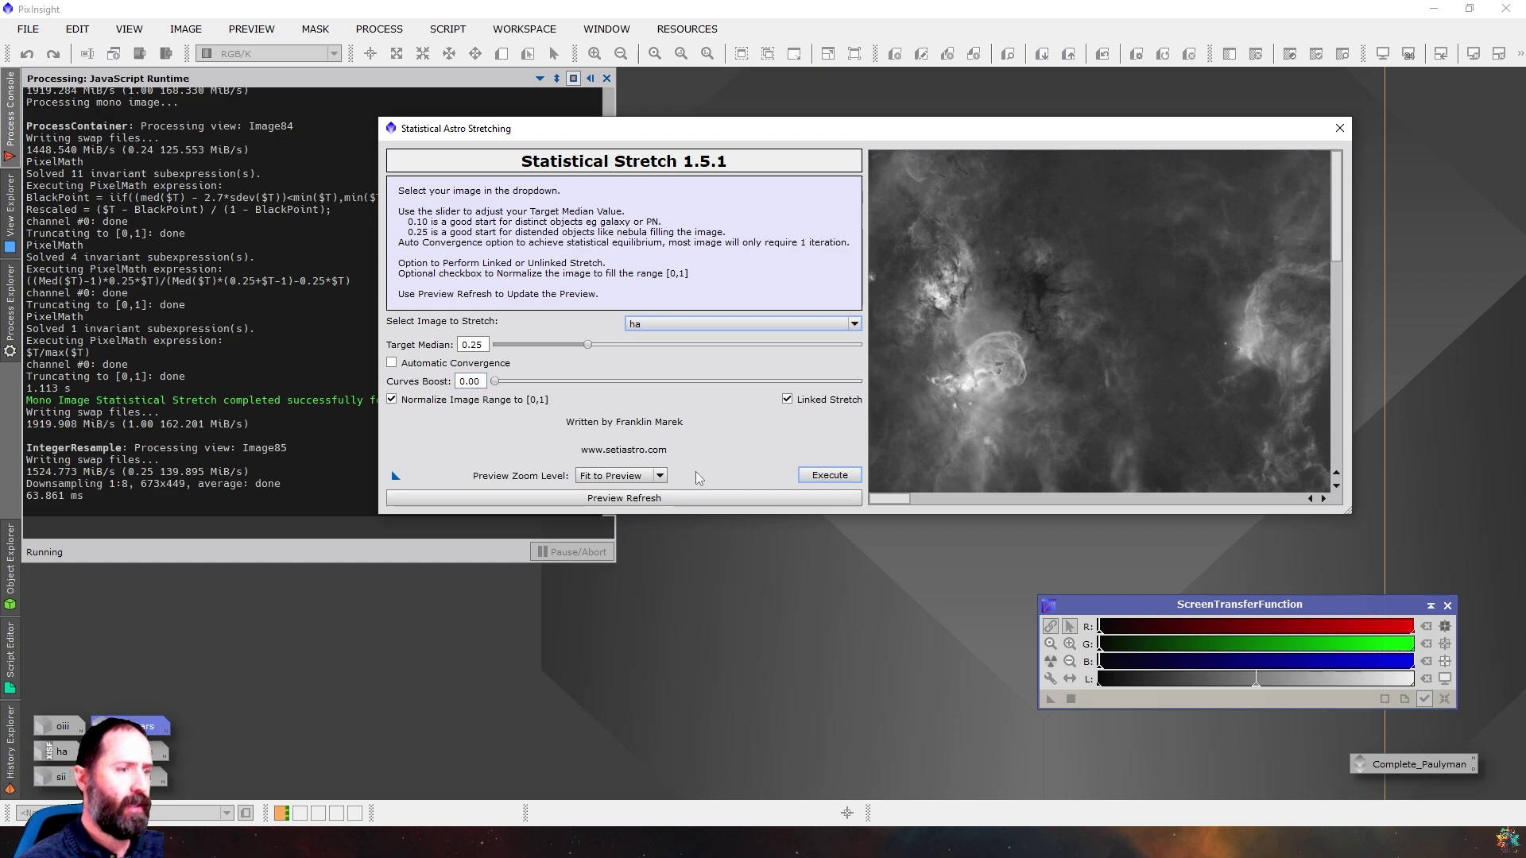
left_click(831, 479)
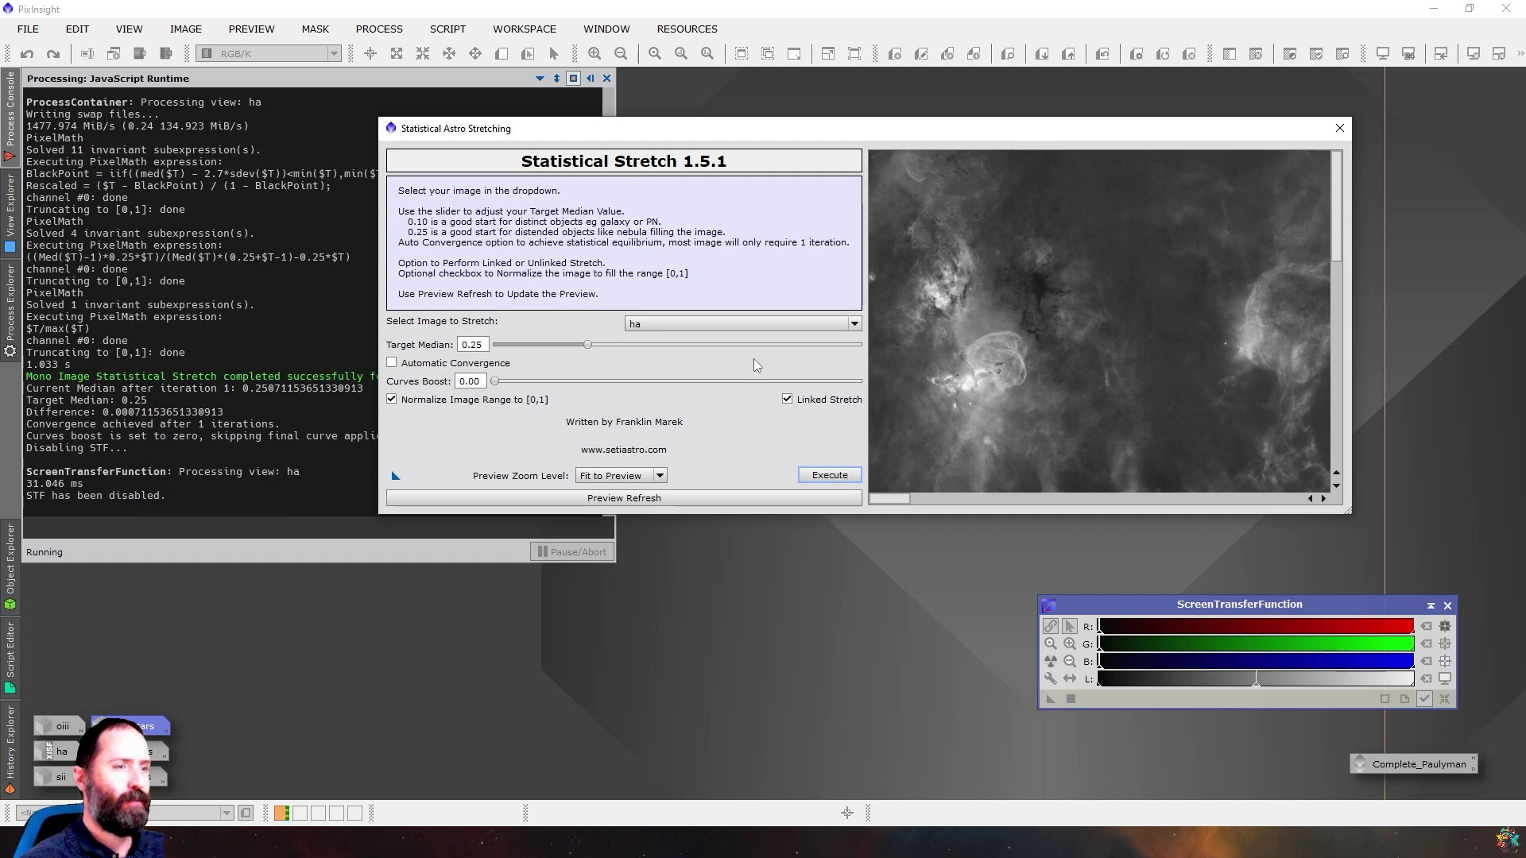
Apply the 0.25-median Statistical Stretch to oiii and then sii, and close the dialog
left_click(733, 326)
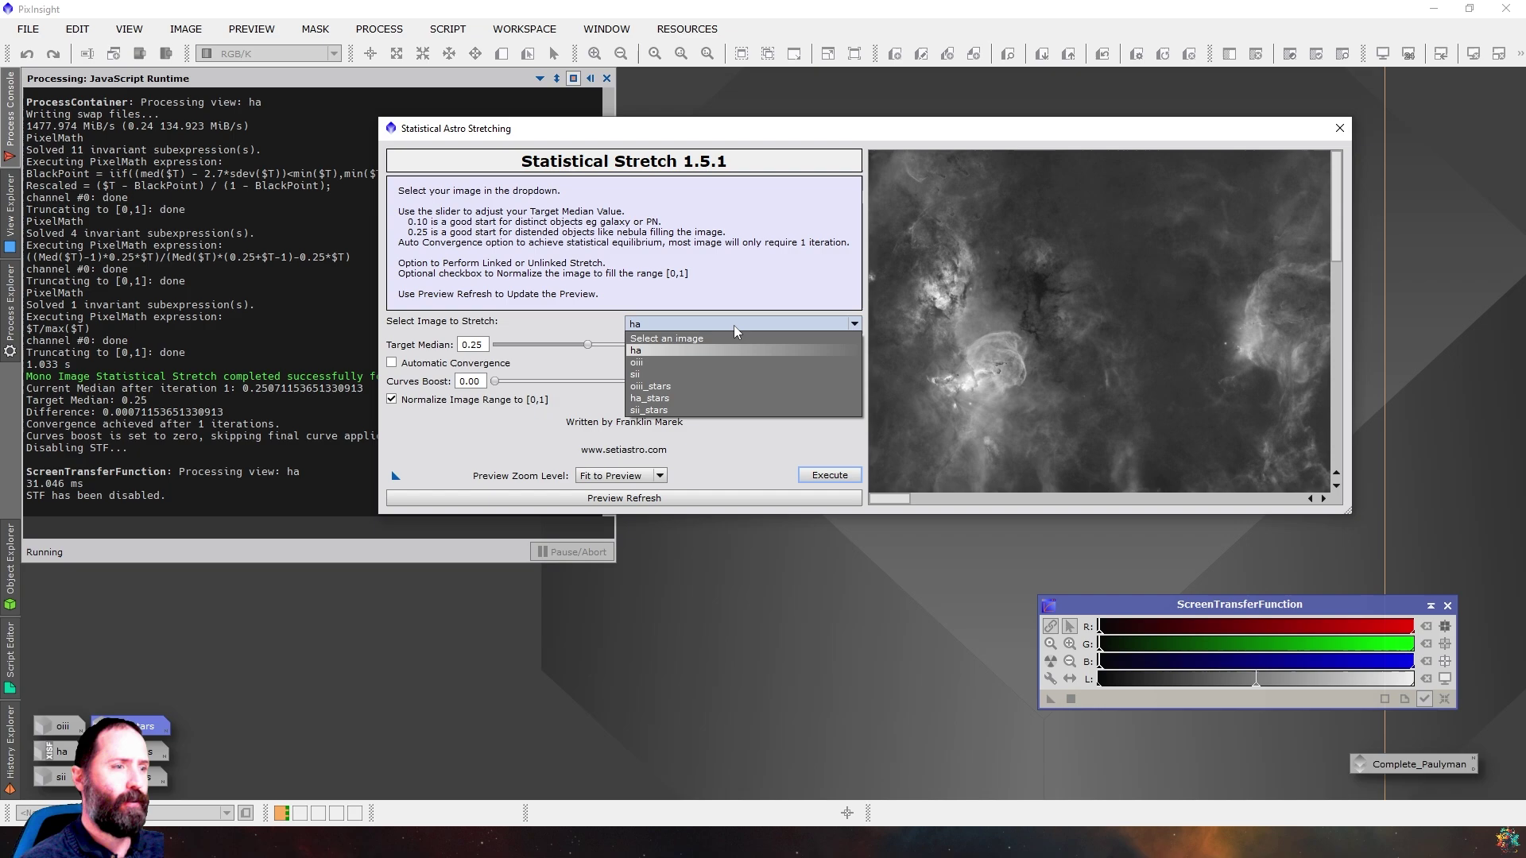
left_click(698, 363)
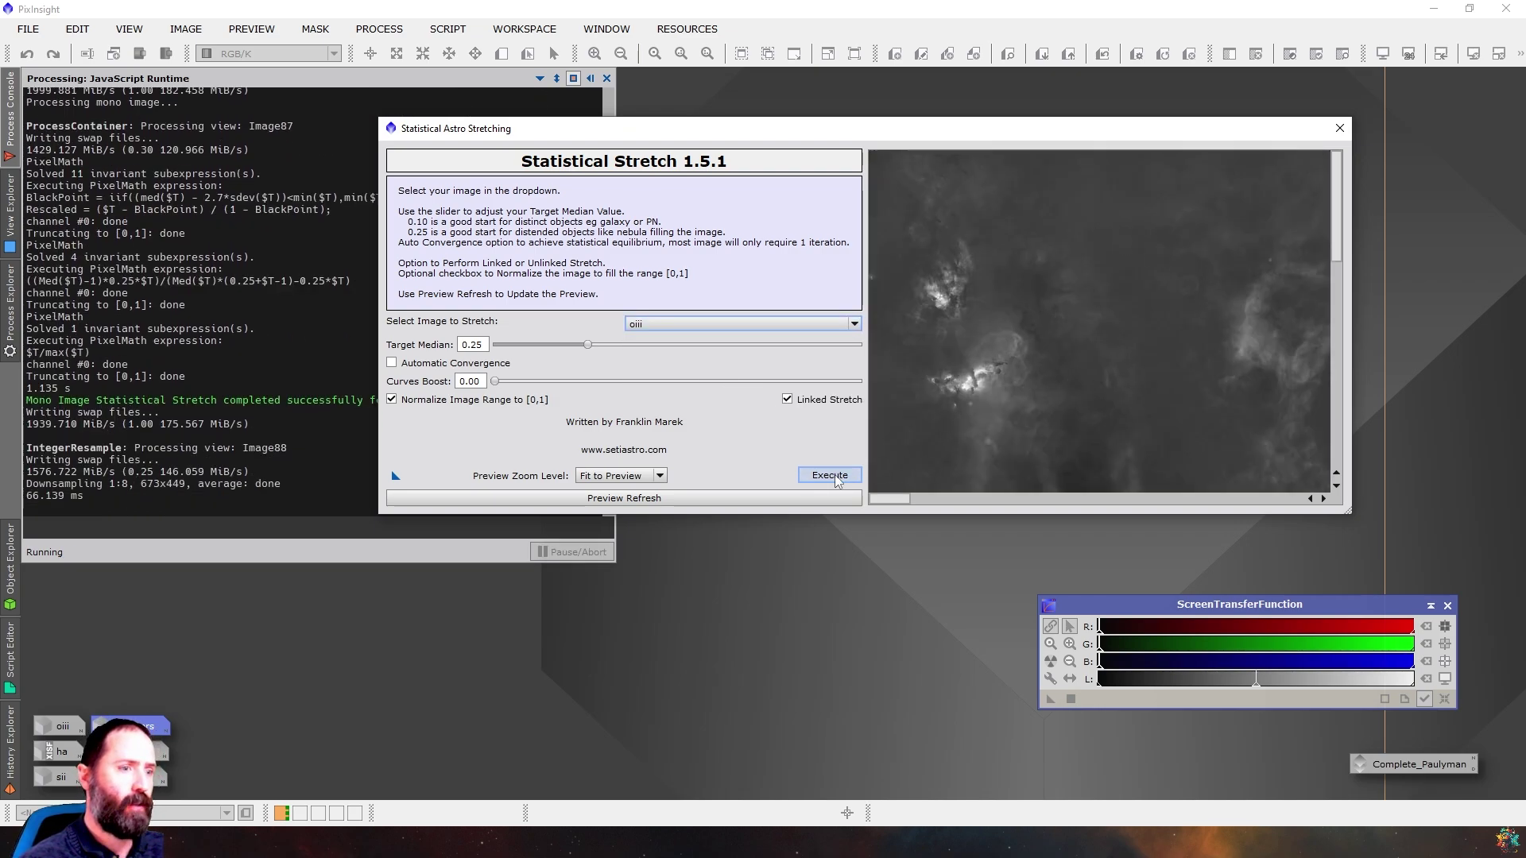
left_click(831, 474)
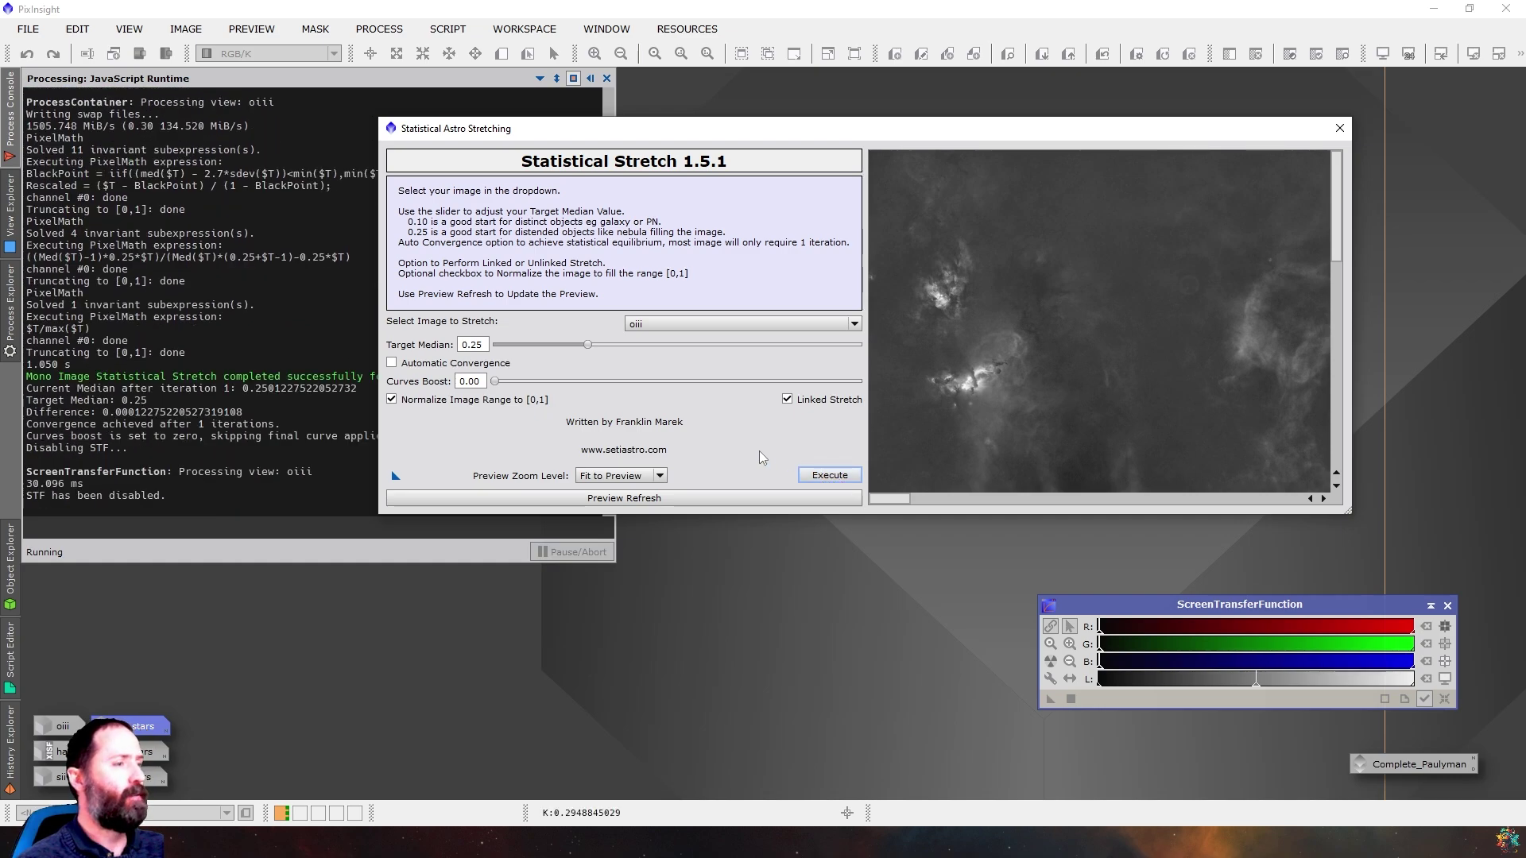
left_click(761, 324)
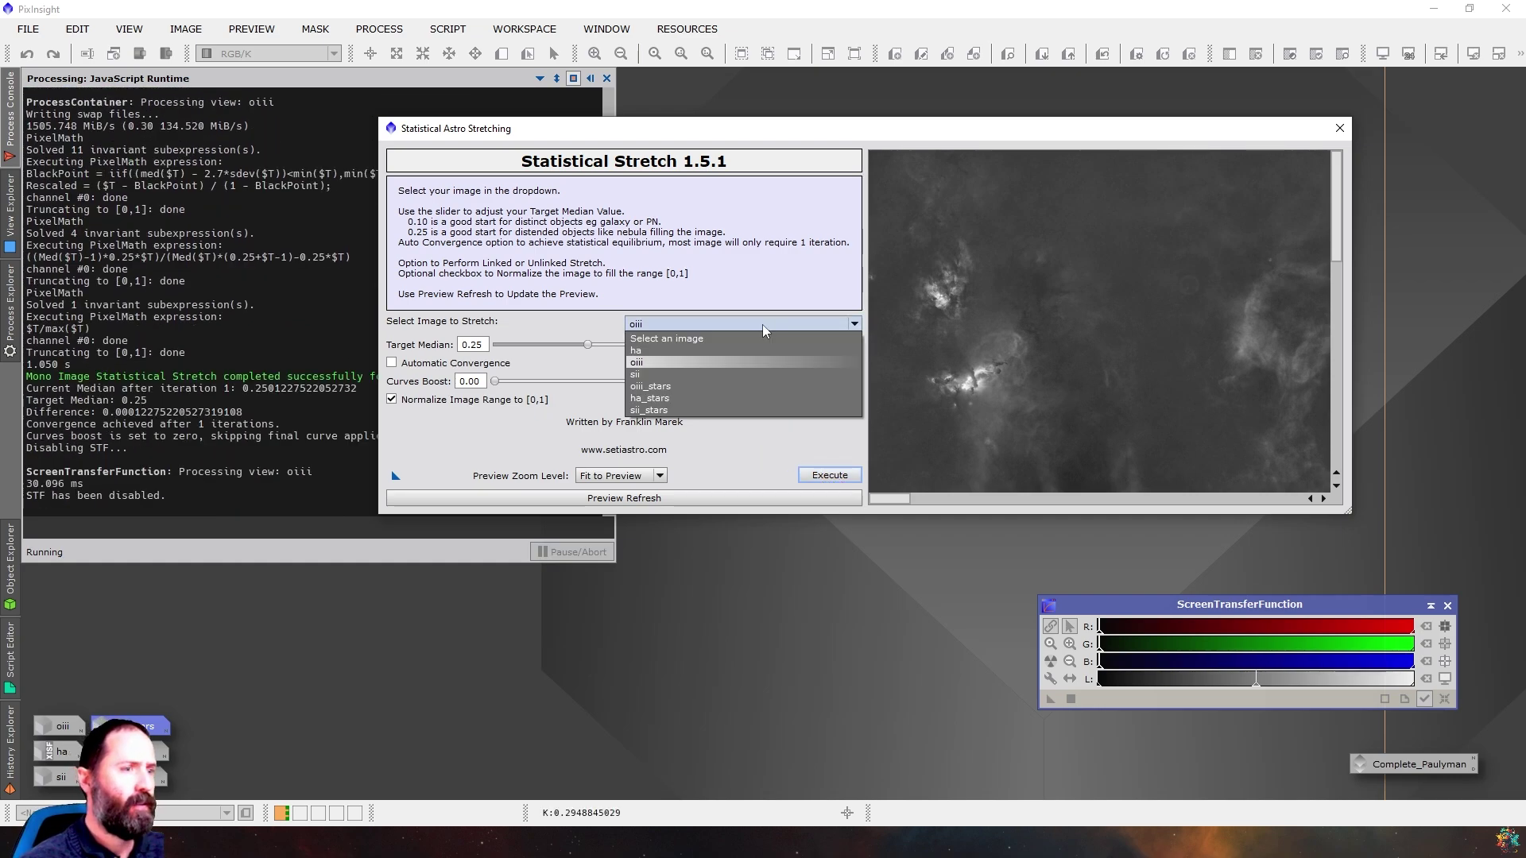
left_click(705, 370)
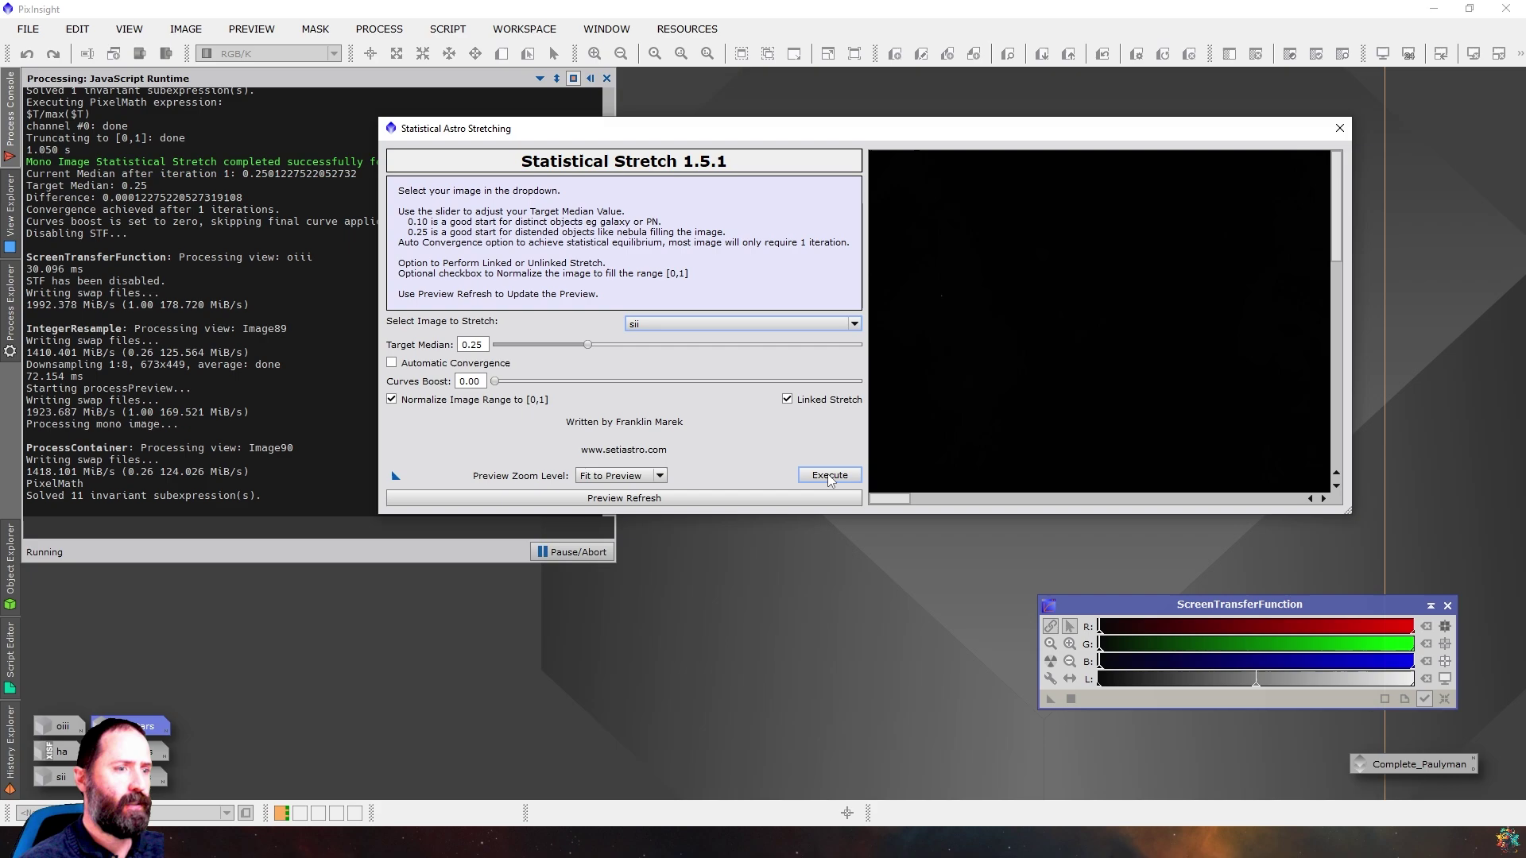
left_click(827, 475)
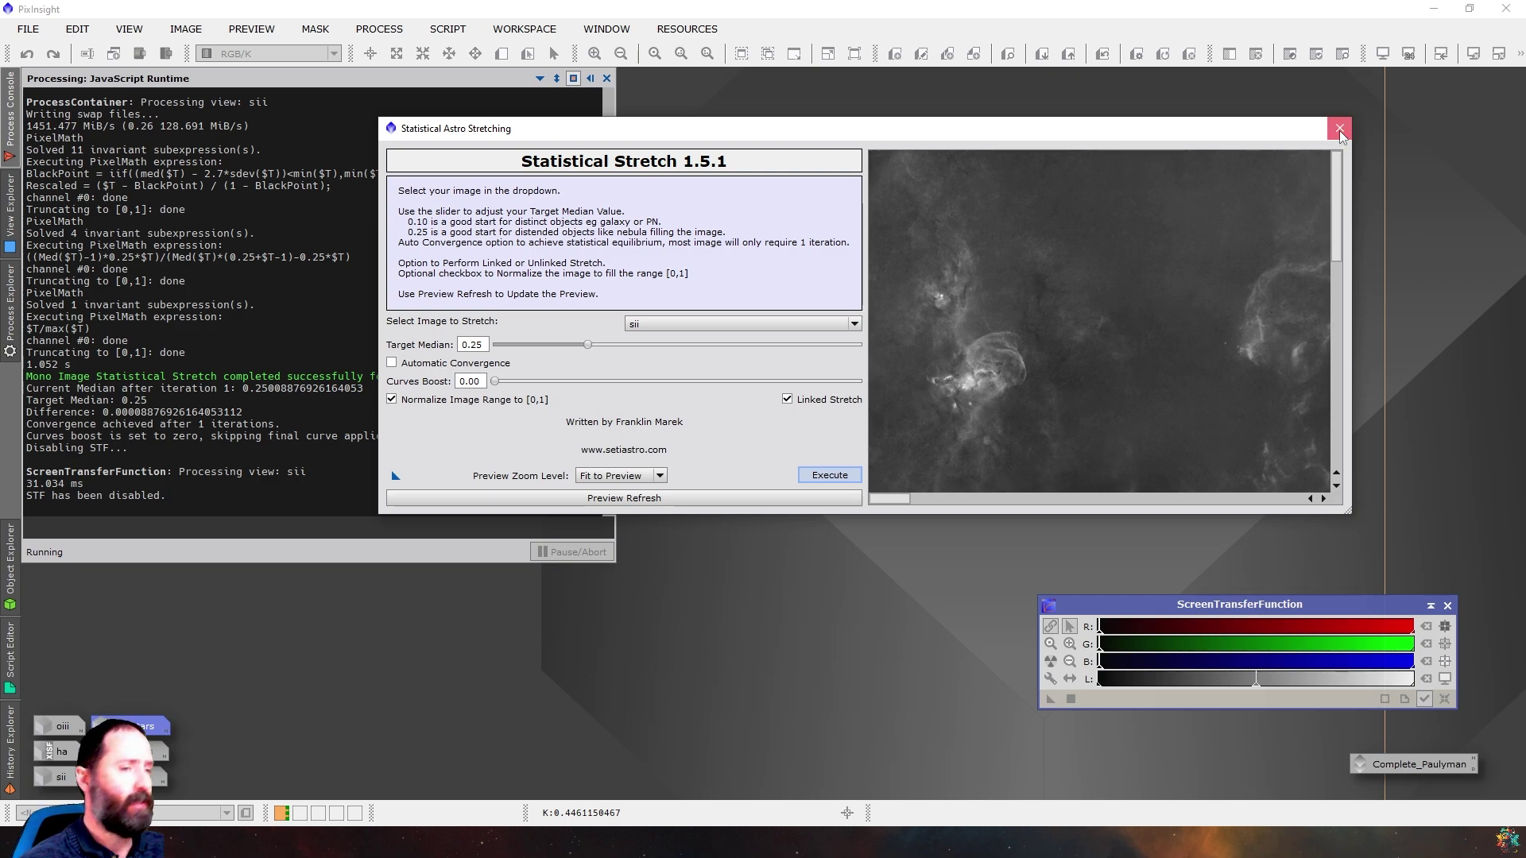
left_click(1338, 131)
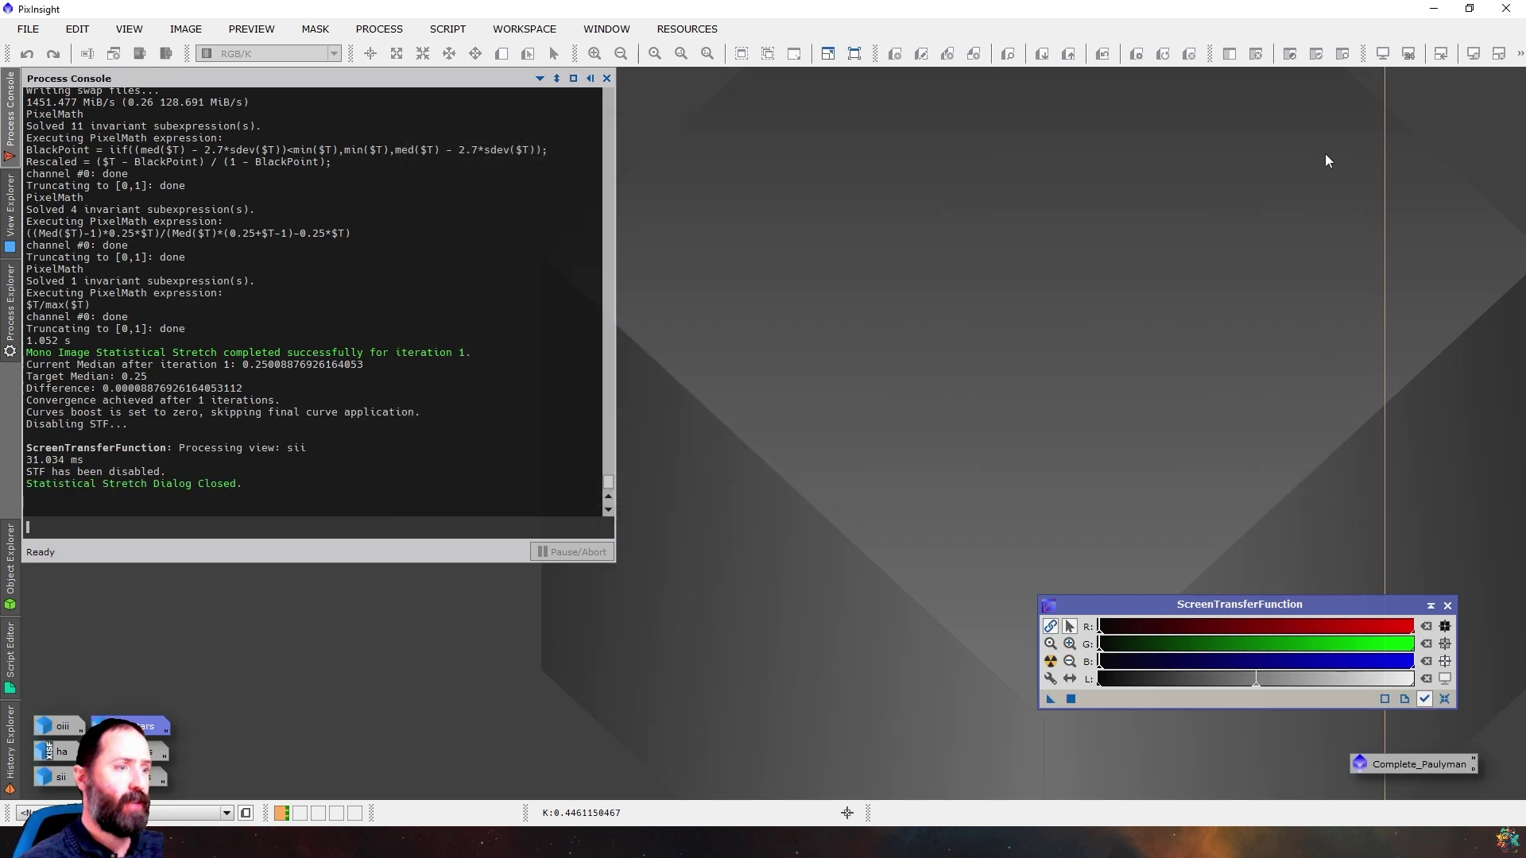
double_click(63, 727)
double_click(61, 752)
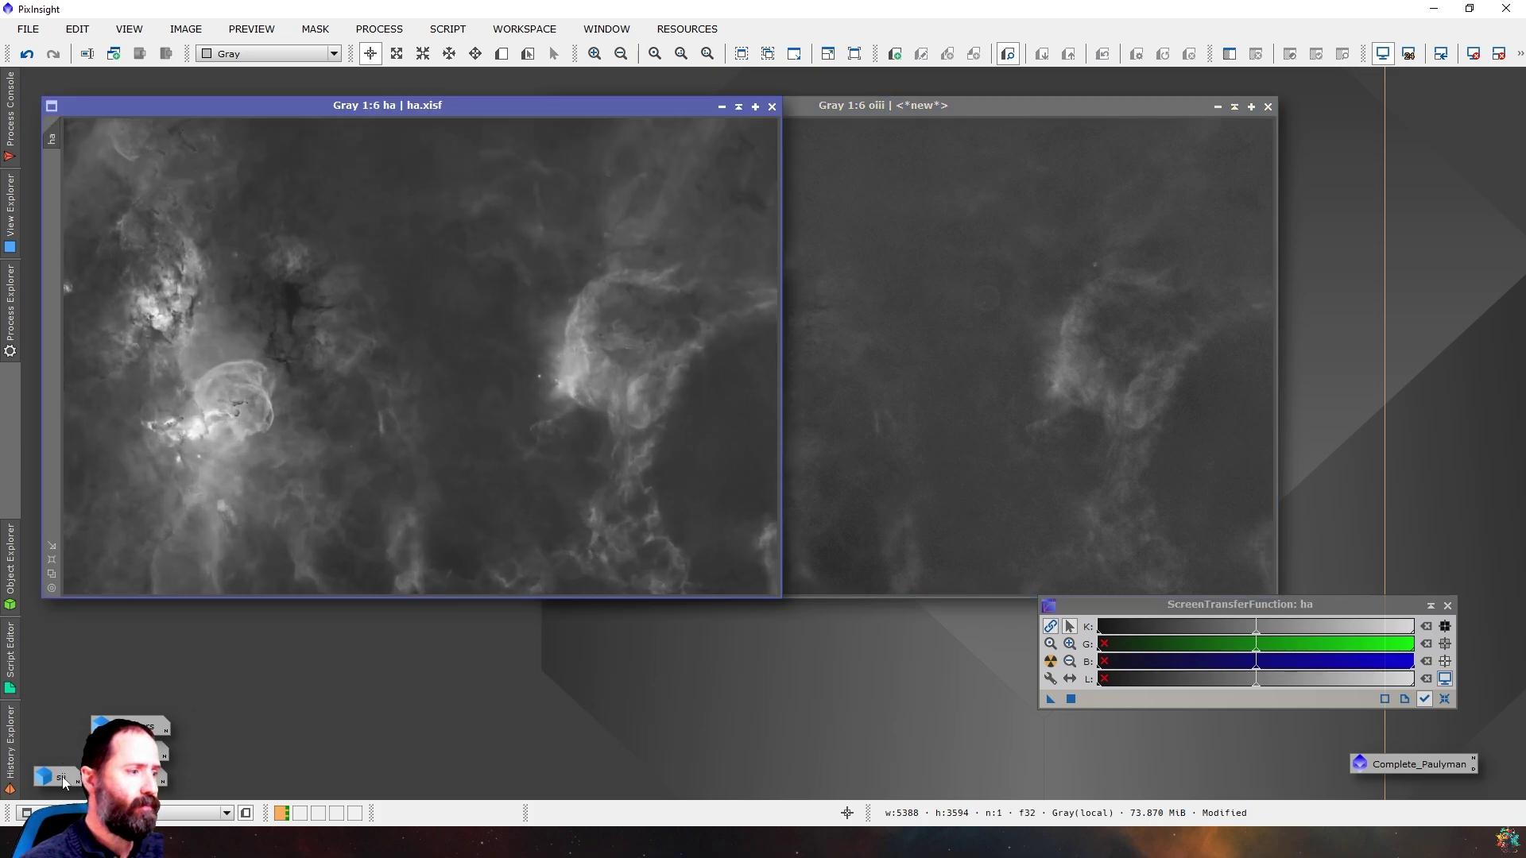
double_click(62, 776)
left_click(1312, 127)
left_click(1217, 106)
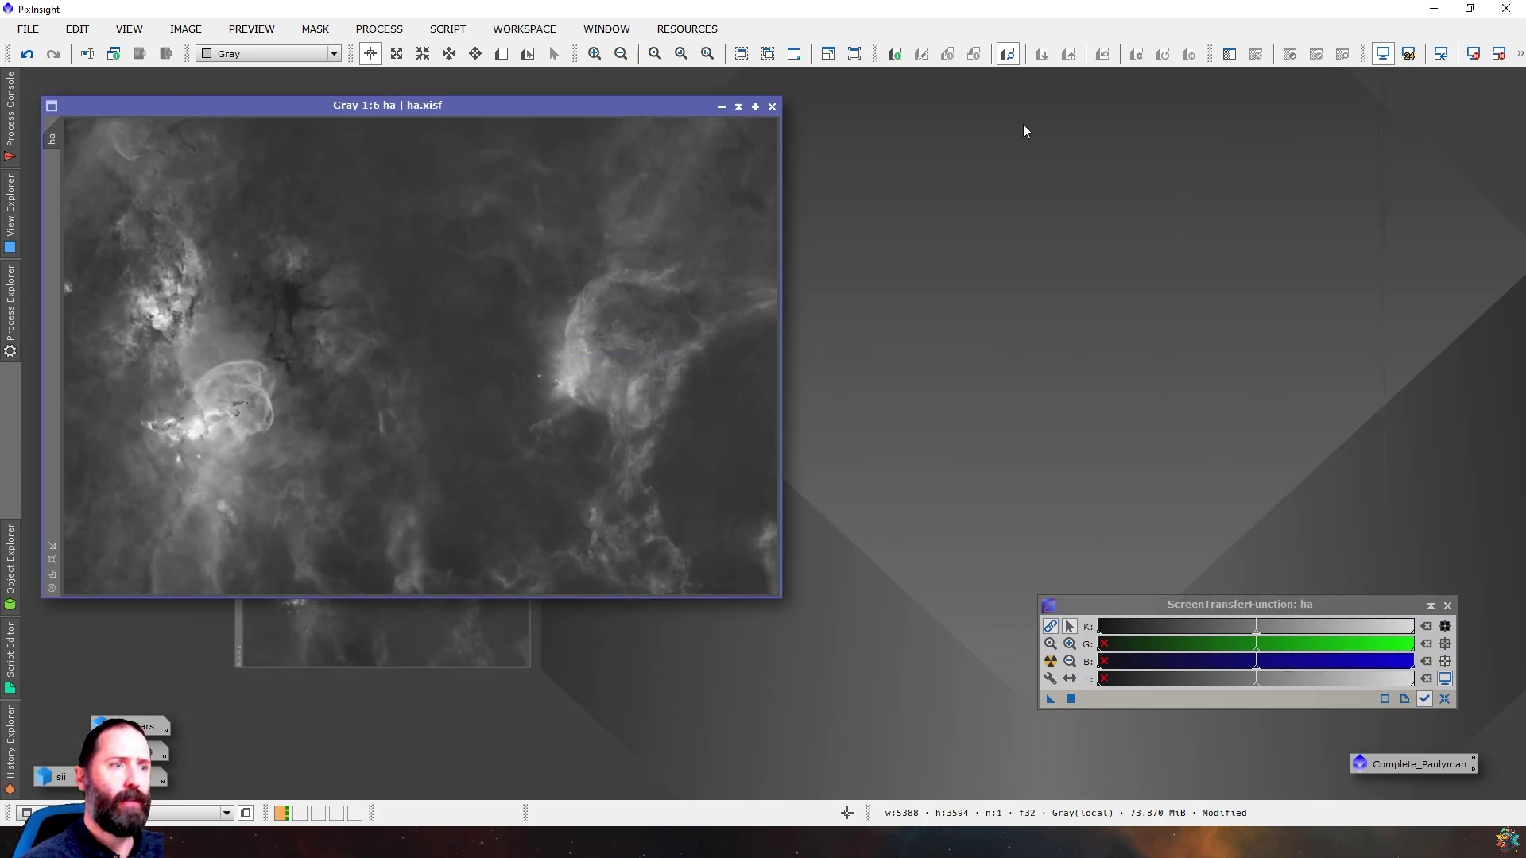
left_click(722, 106)
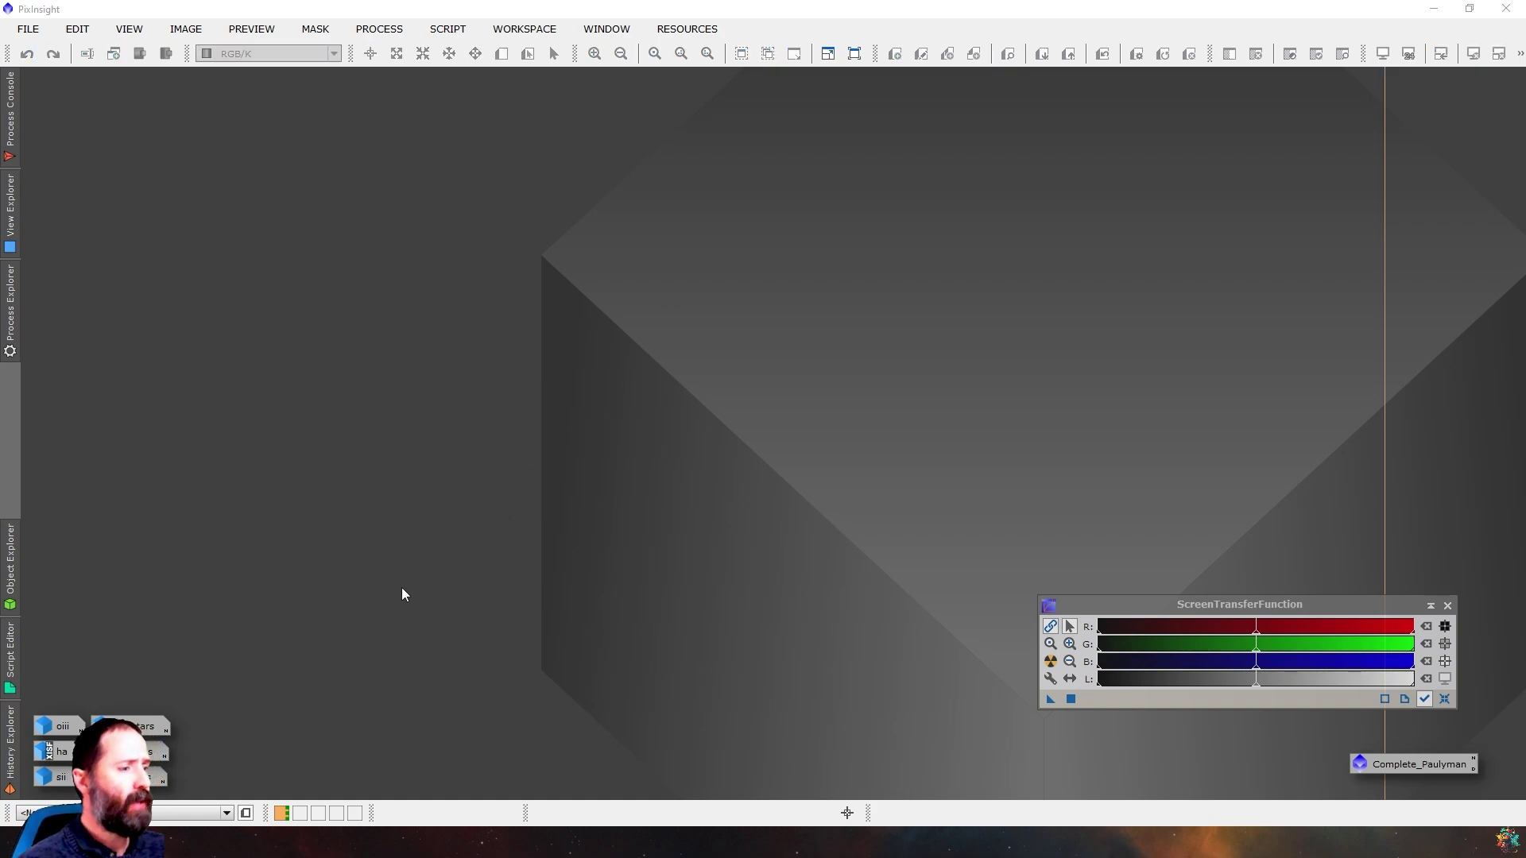
Launch the SetiAstro Star Stretch script and position its dialog
left_click(447, 29)
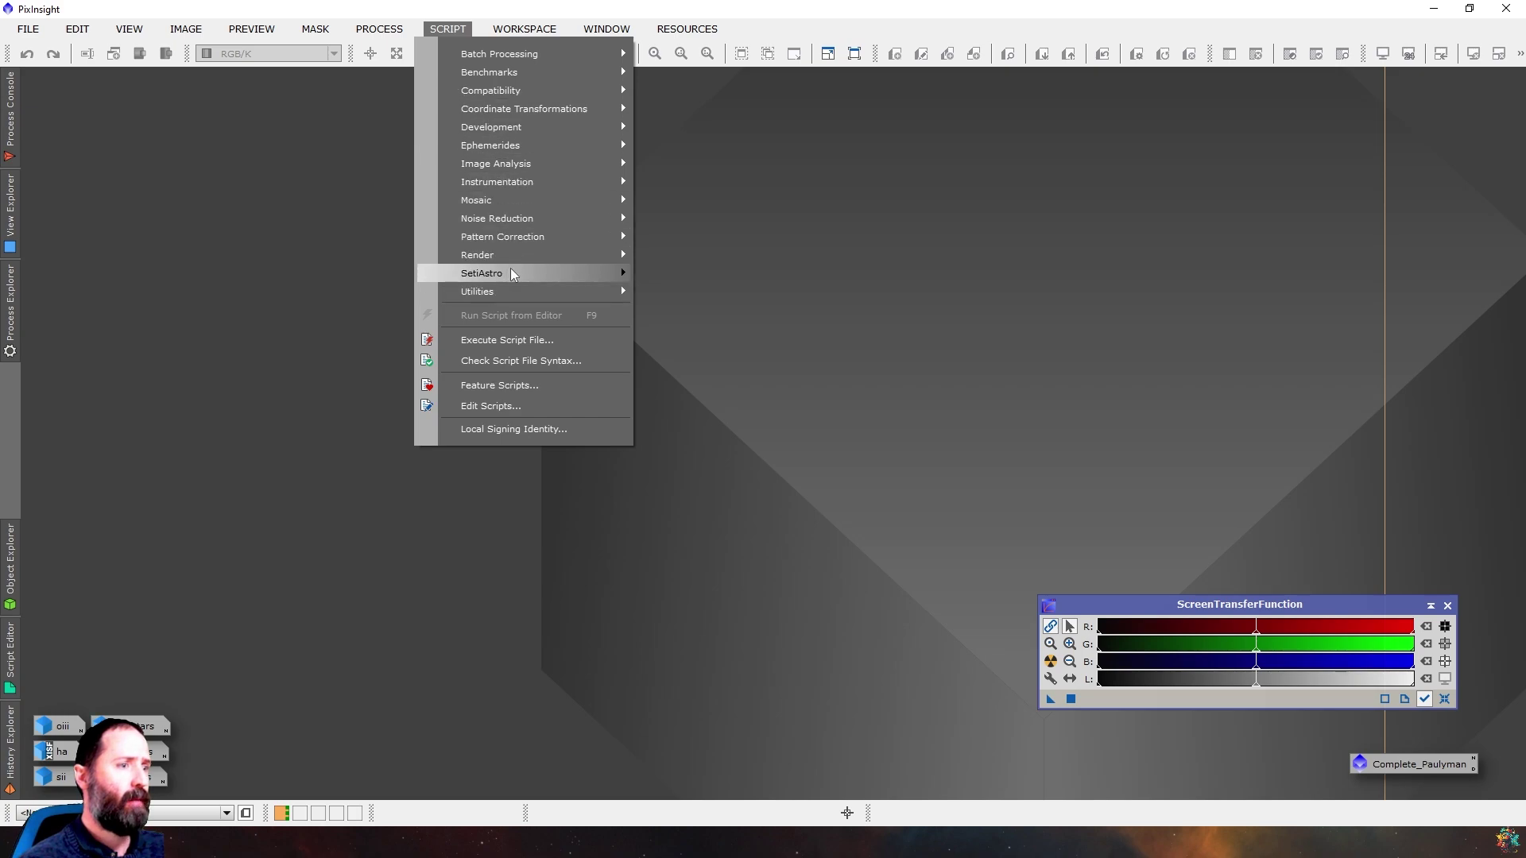
mouse_move(510, 272)
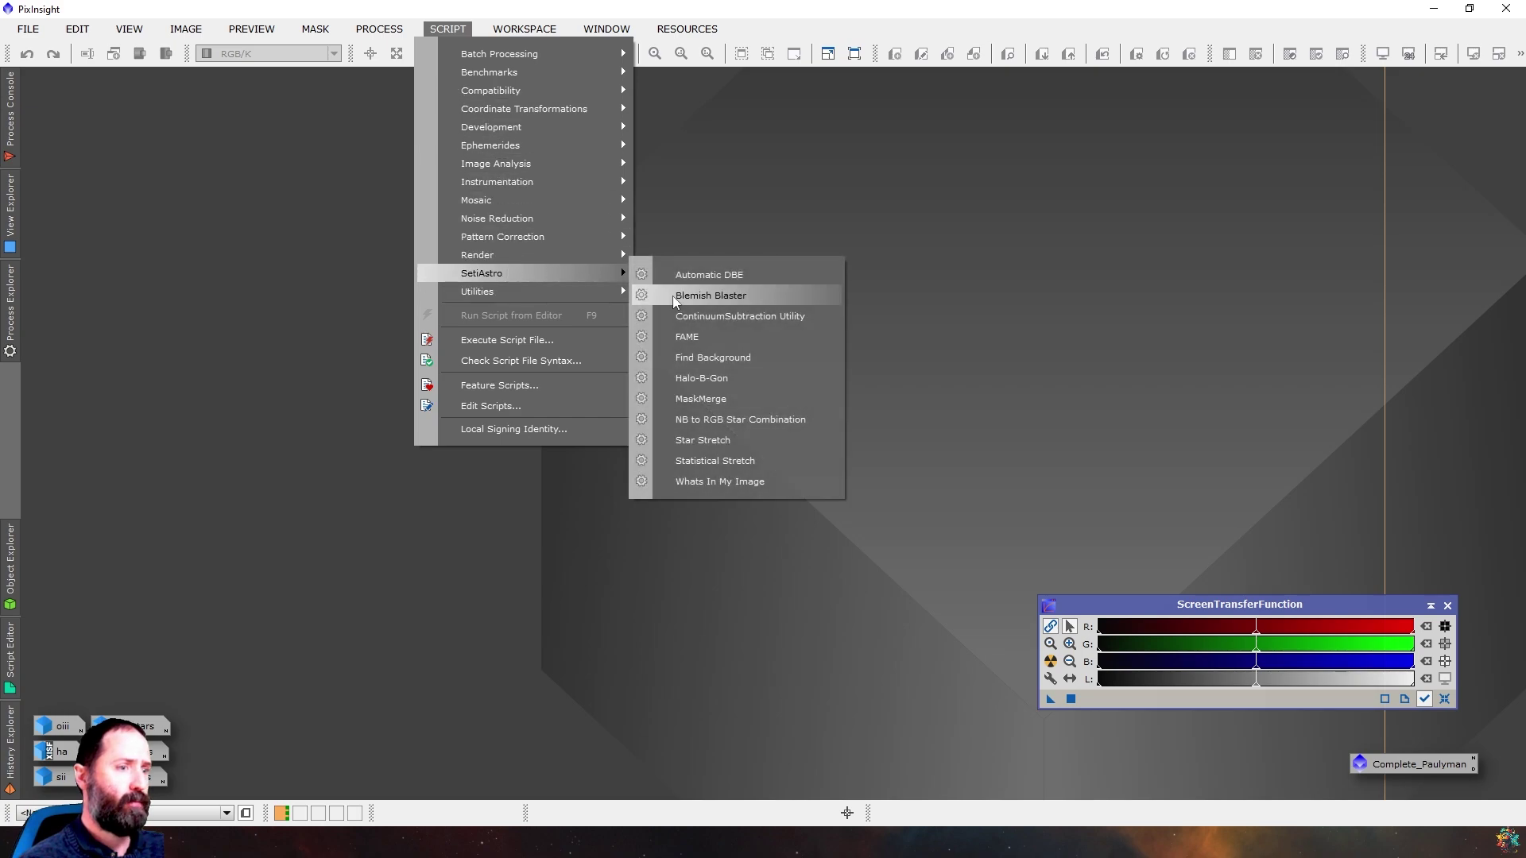
left_click(703, 439)
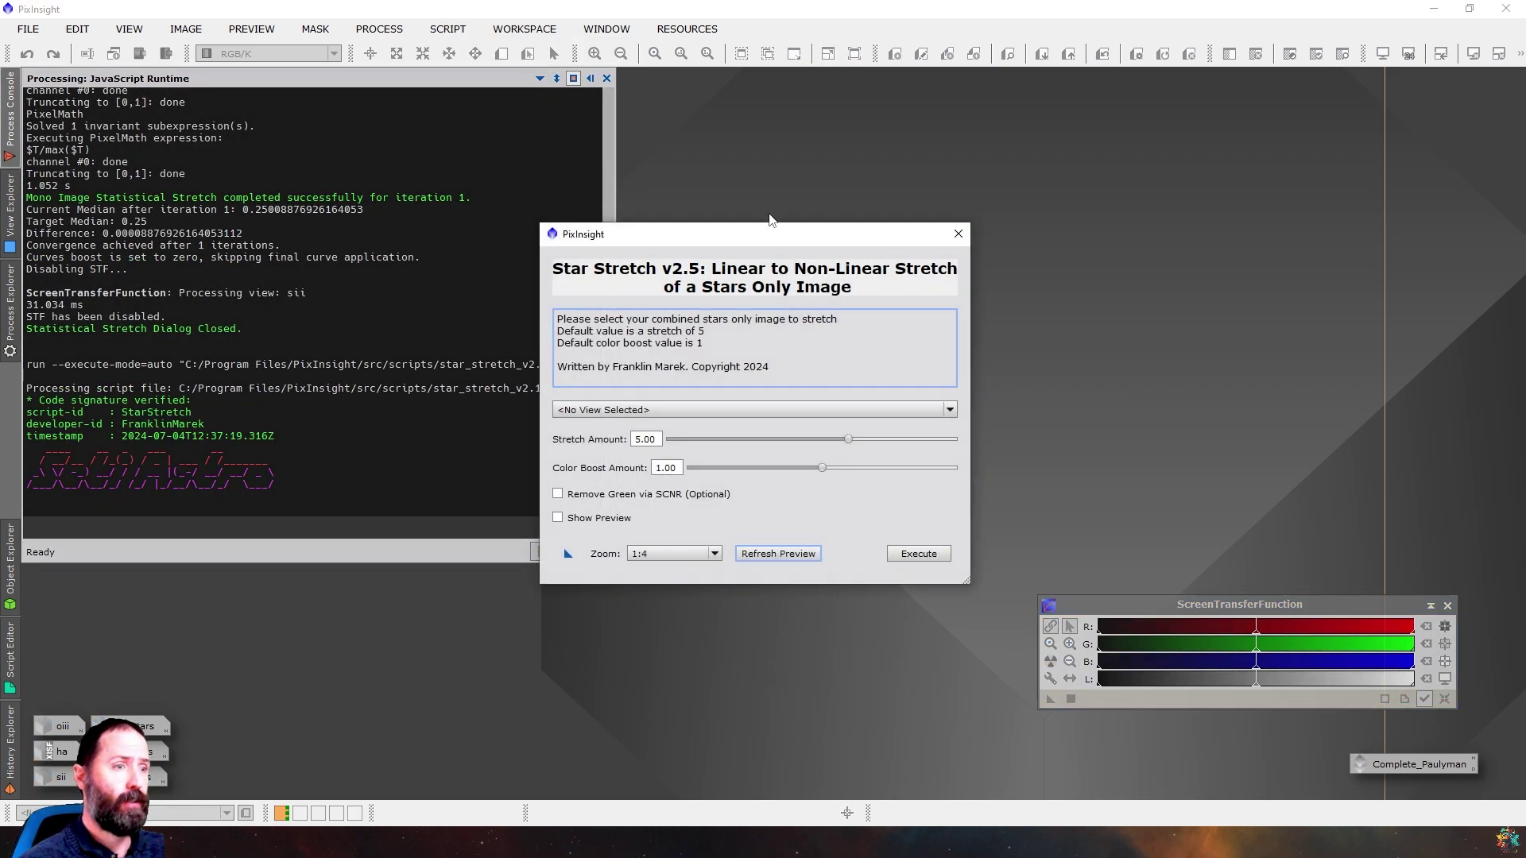
left_click_drag(1051, 140, 1060, 133)
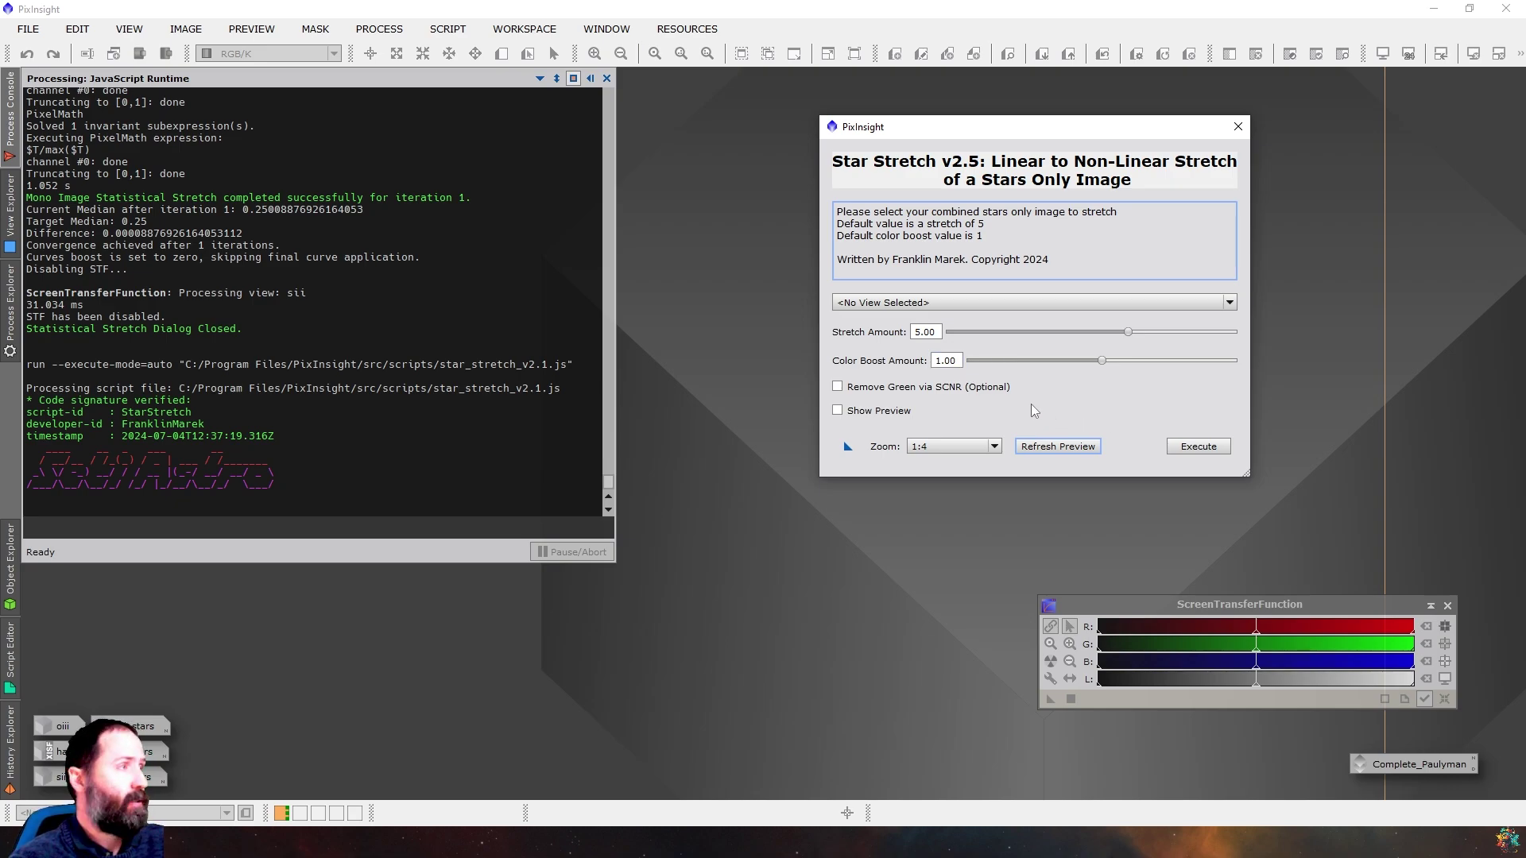
left_click_drag(1066, 127, 1242, 101)
Select ha_stars, enable Show Preview, and execute with stretch 5.00 and color boost 1.00
left_click(1093, 273)
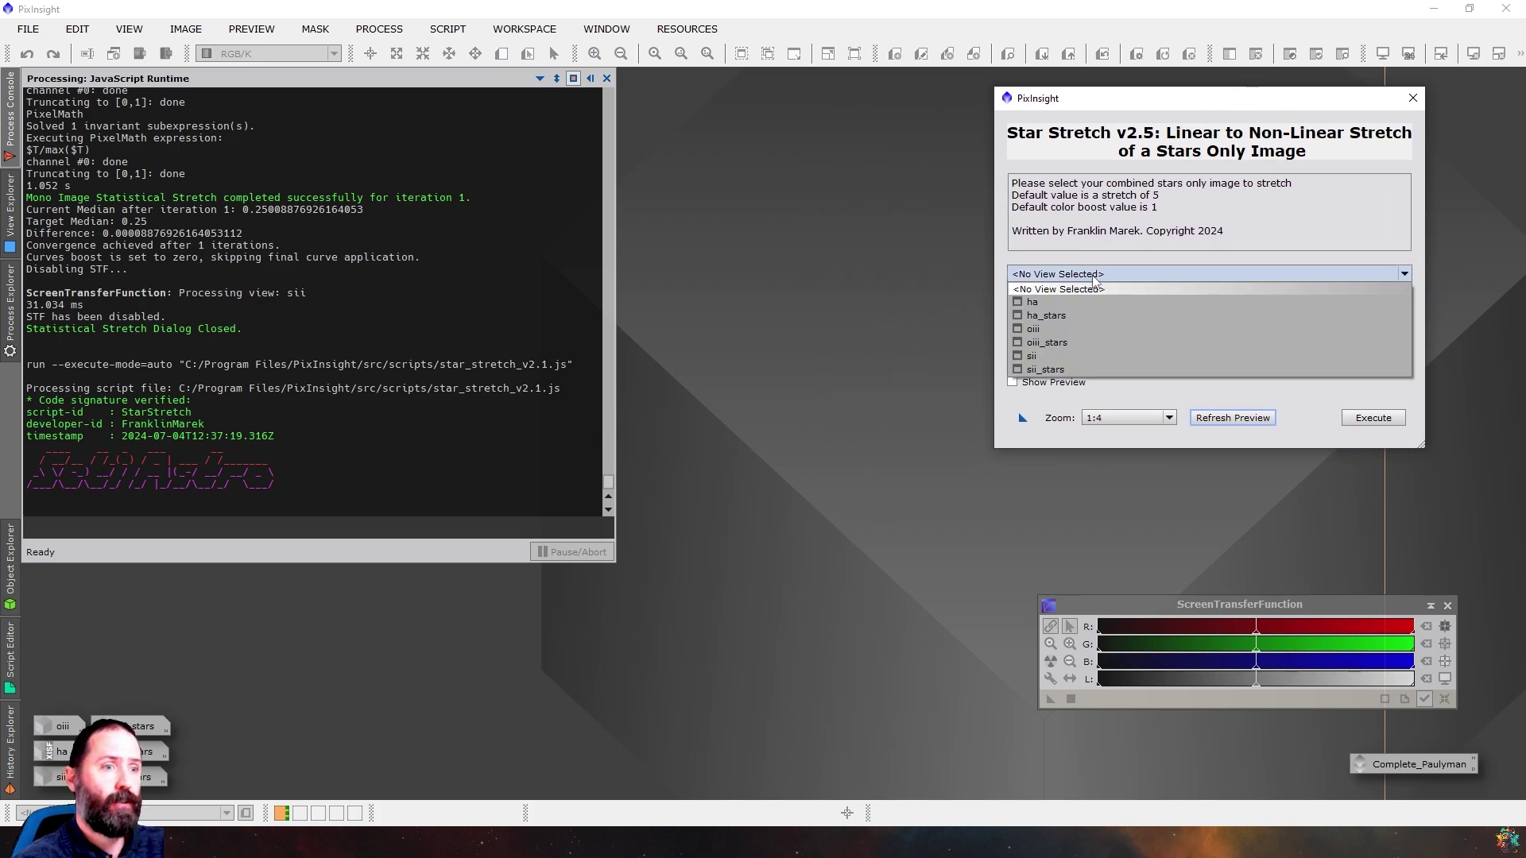
left_click(1082, 315)
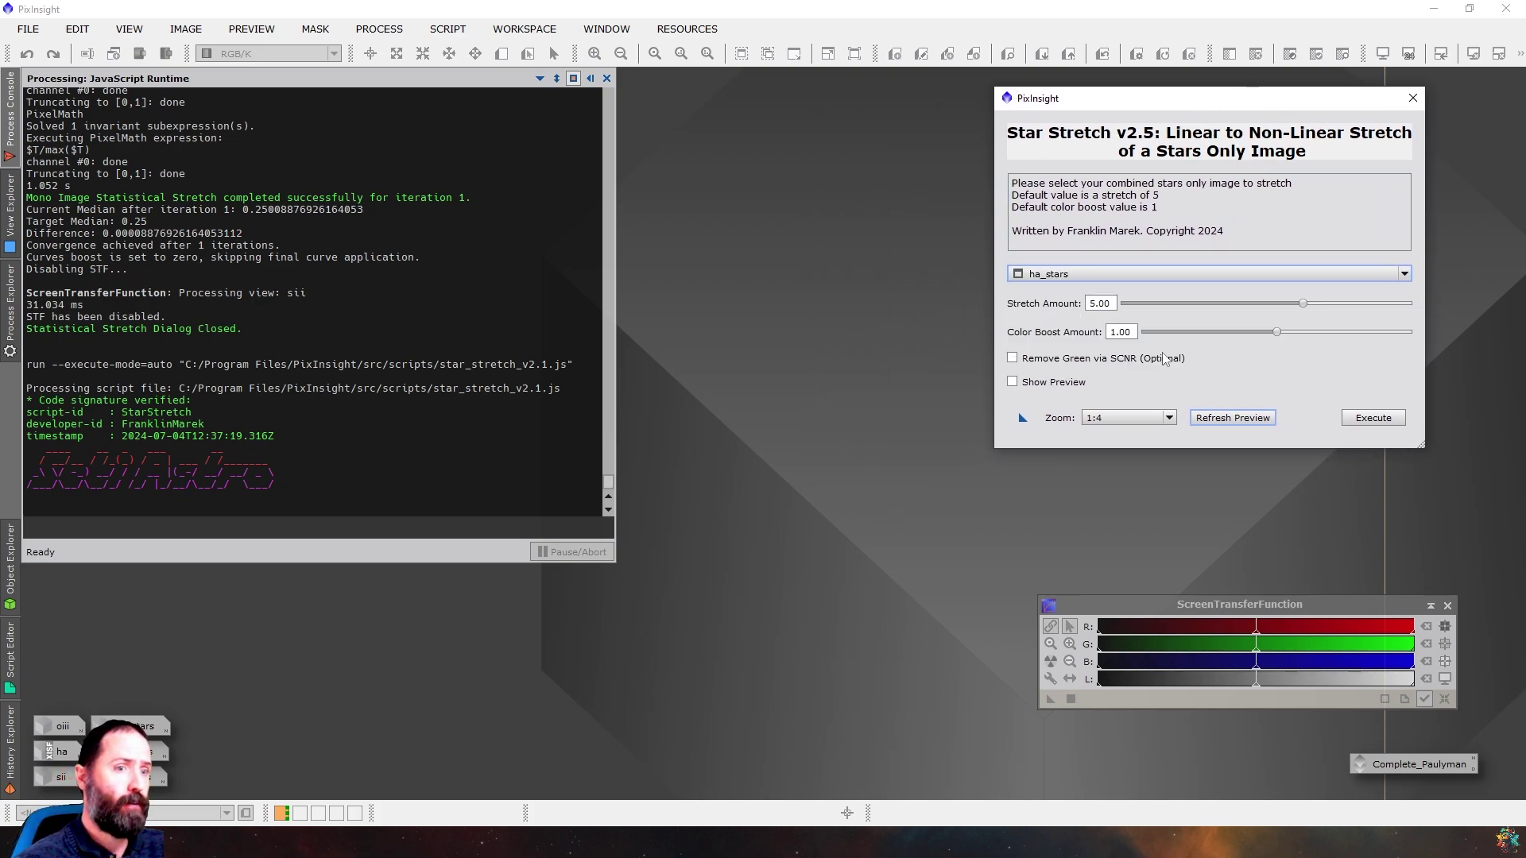
left_click(1238, 419)
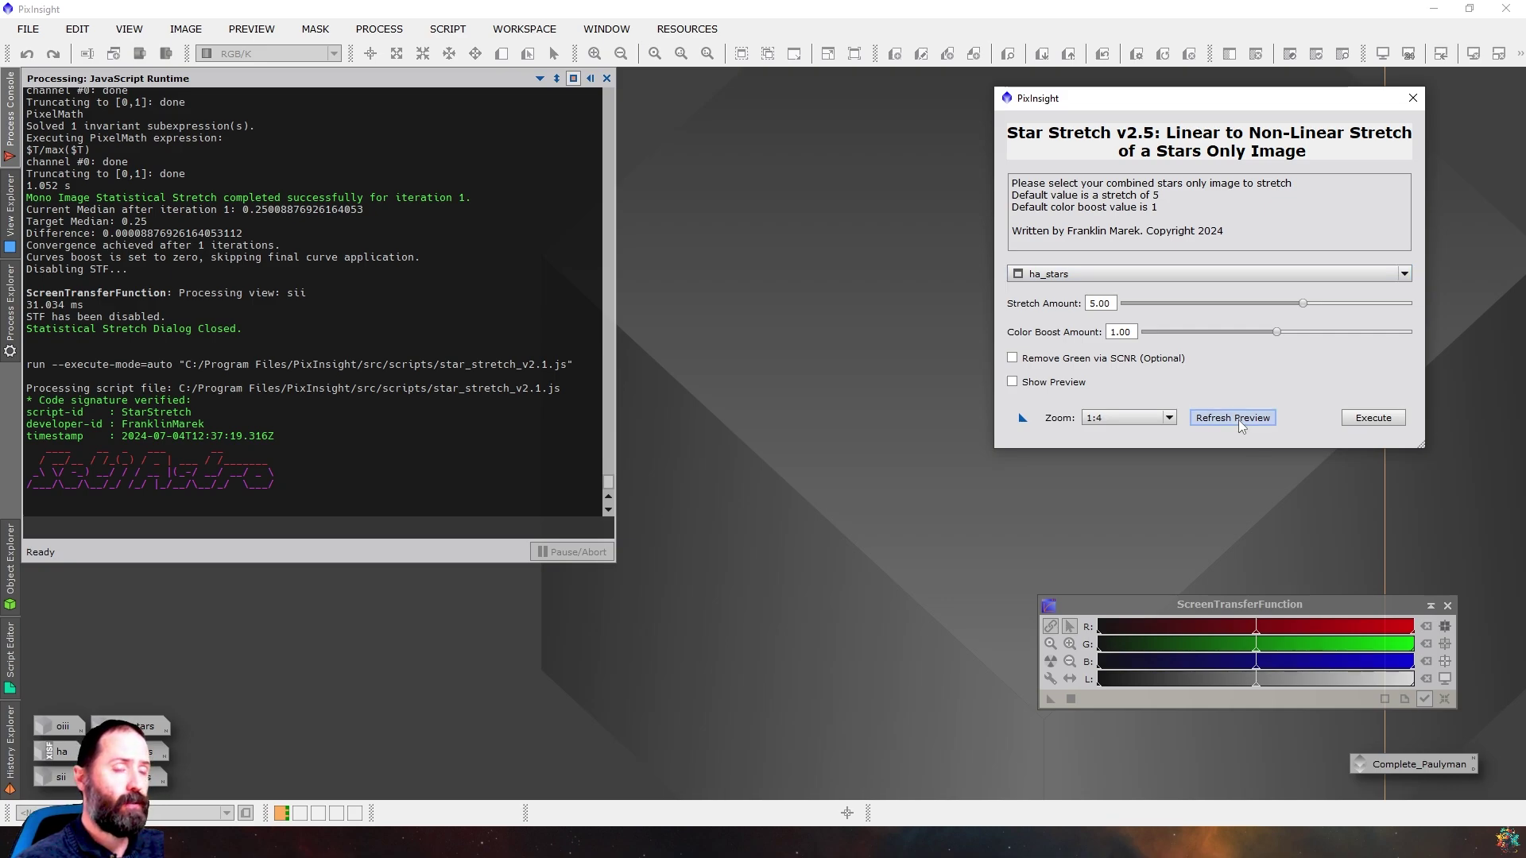
left_click(1049, 387)
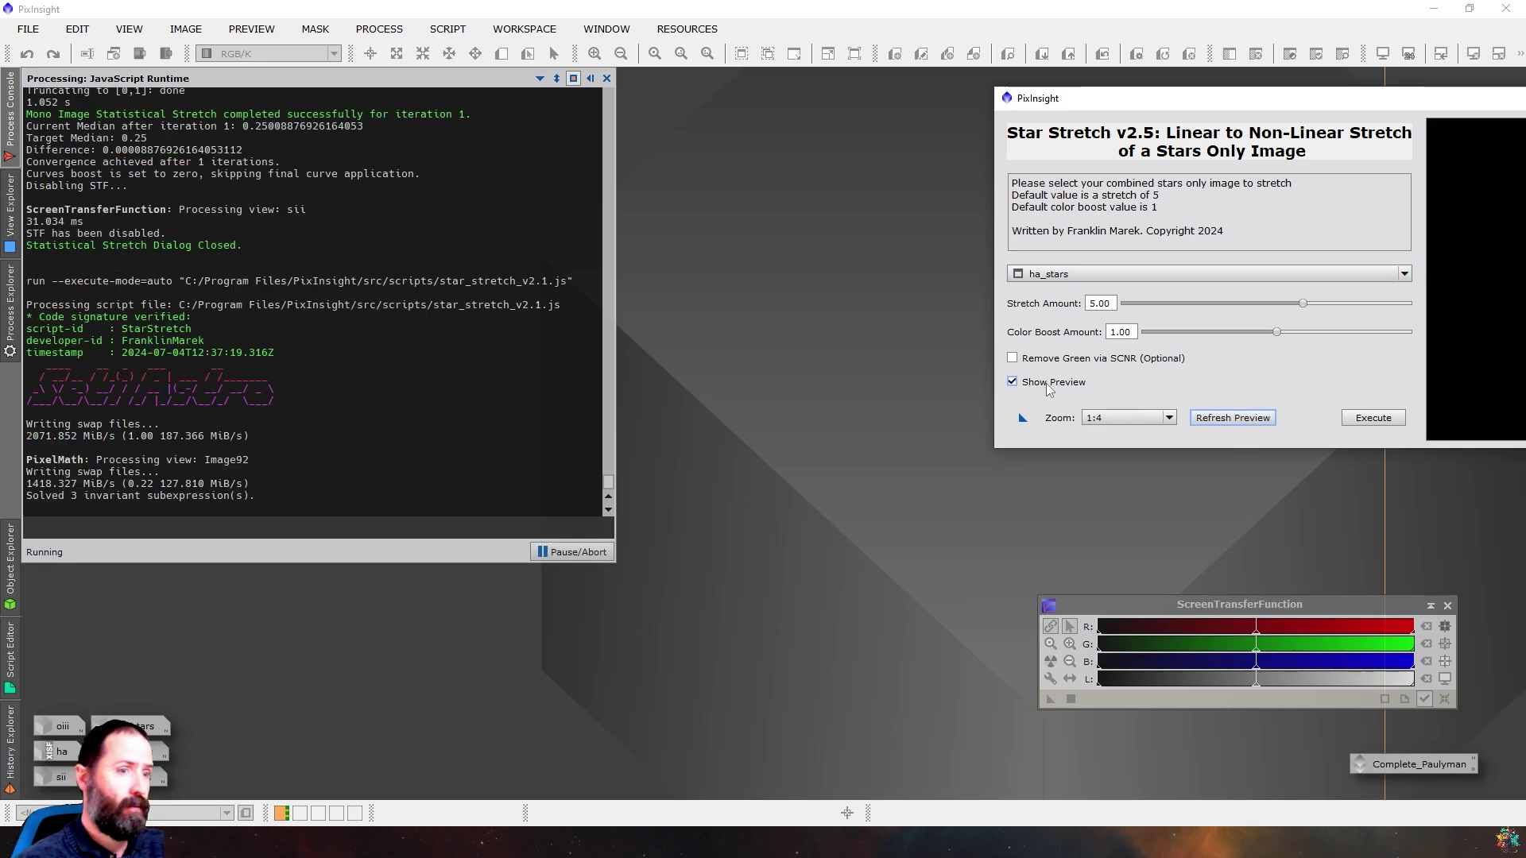
left_click_drag(1298, 103, 995, 105)
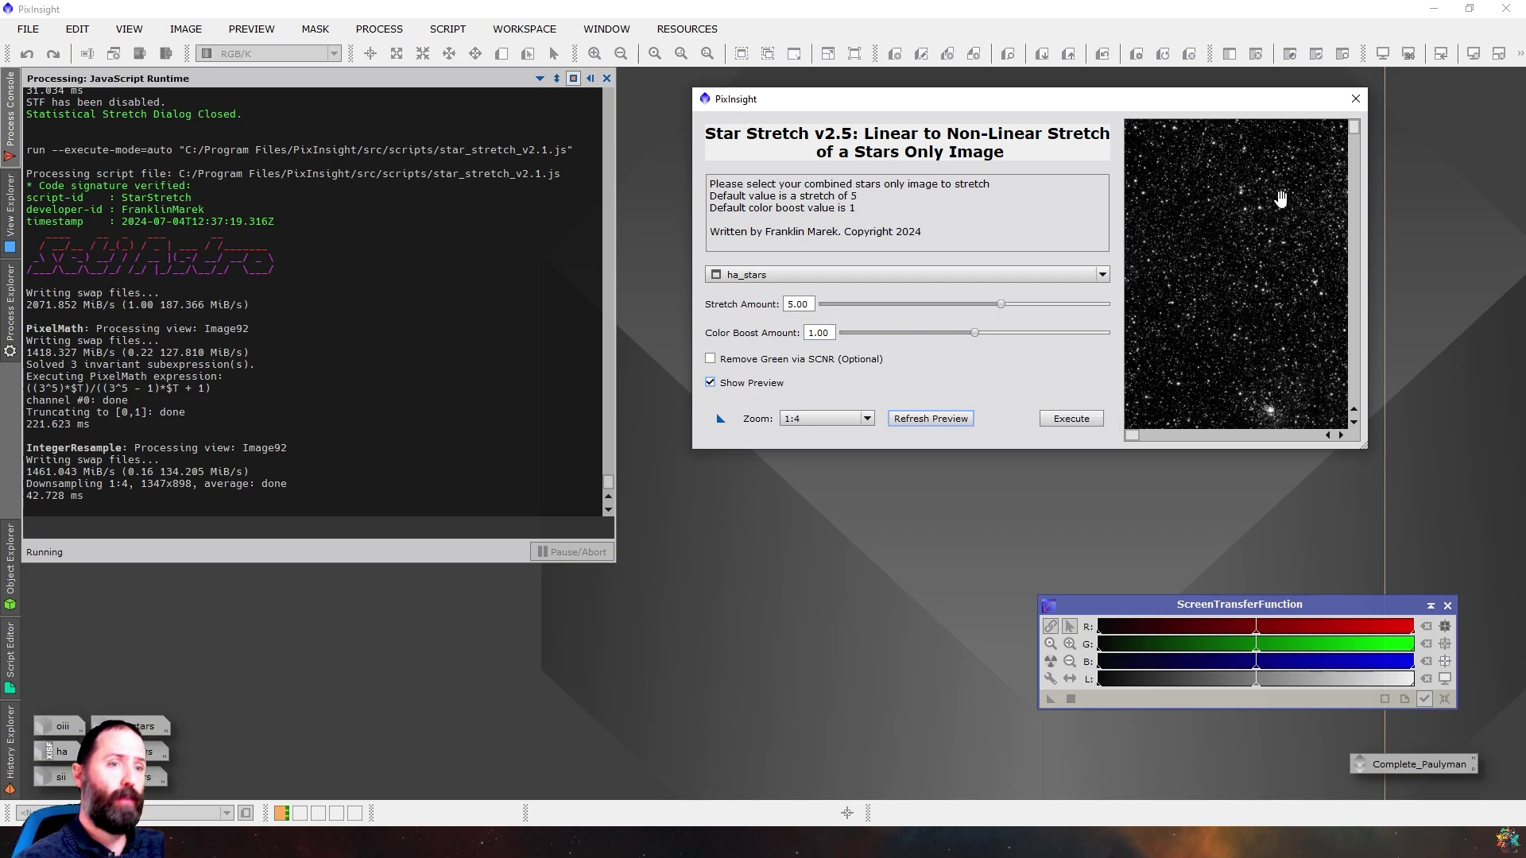
left_click(1073, 419)
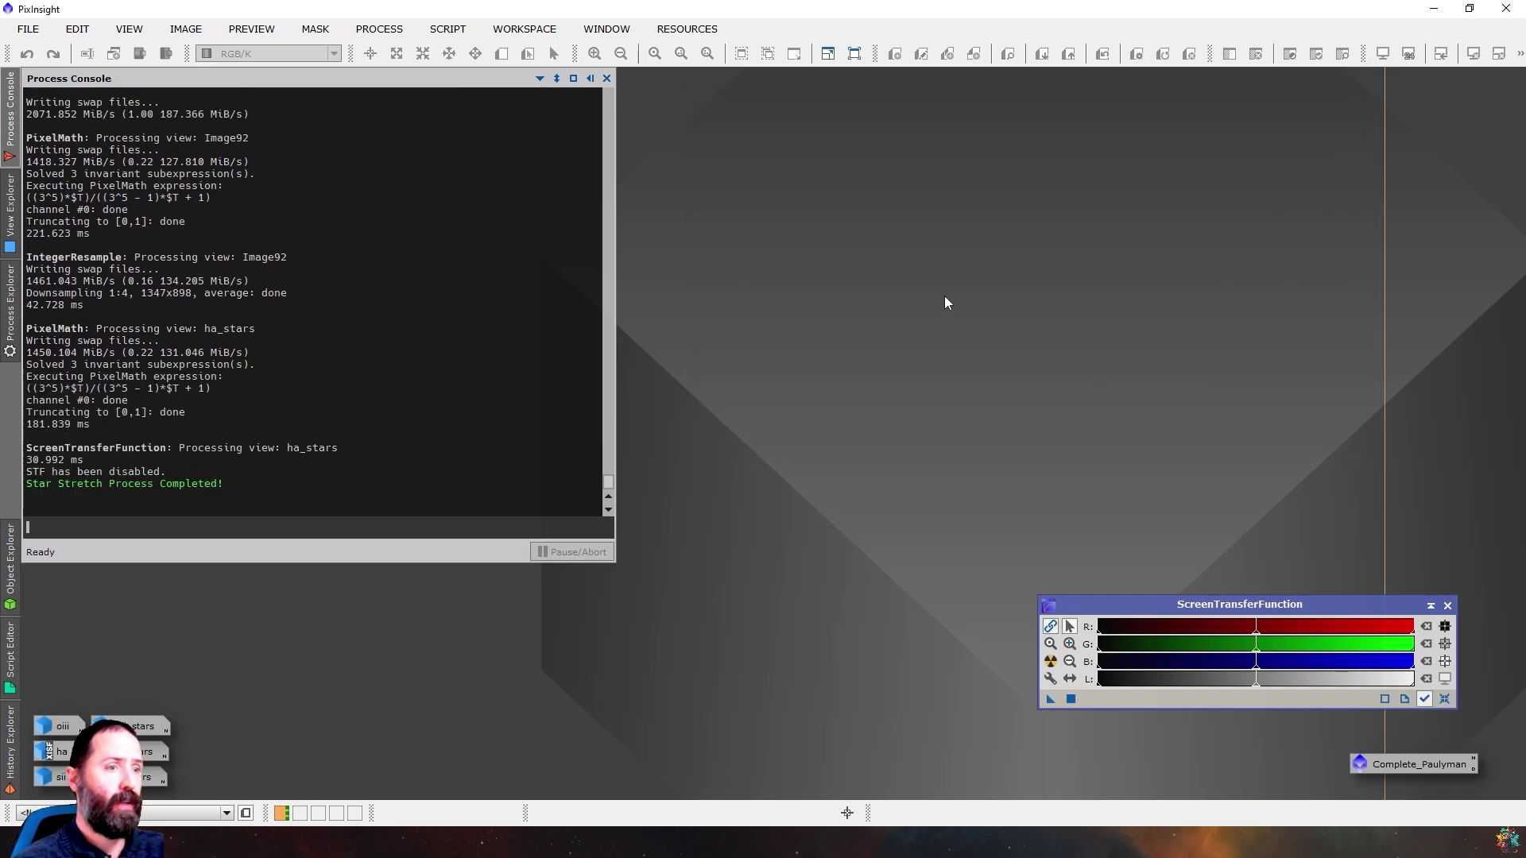
Apply the star-stretching script to oiii_stars
left_click(445, 28)
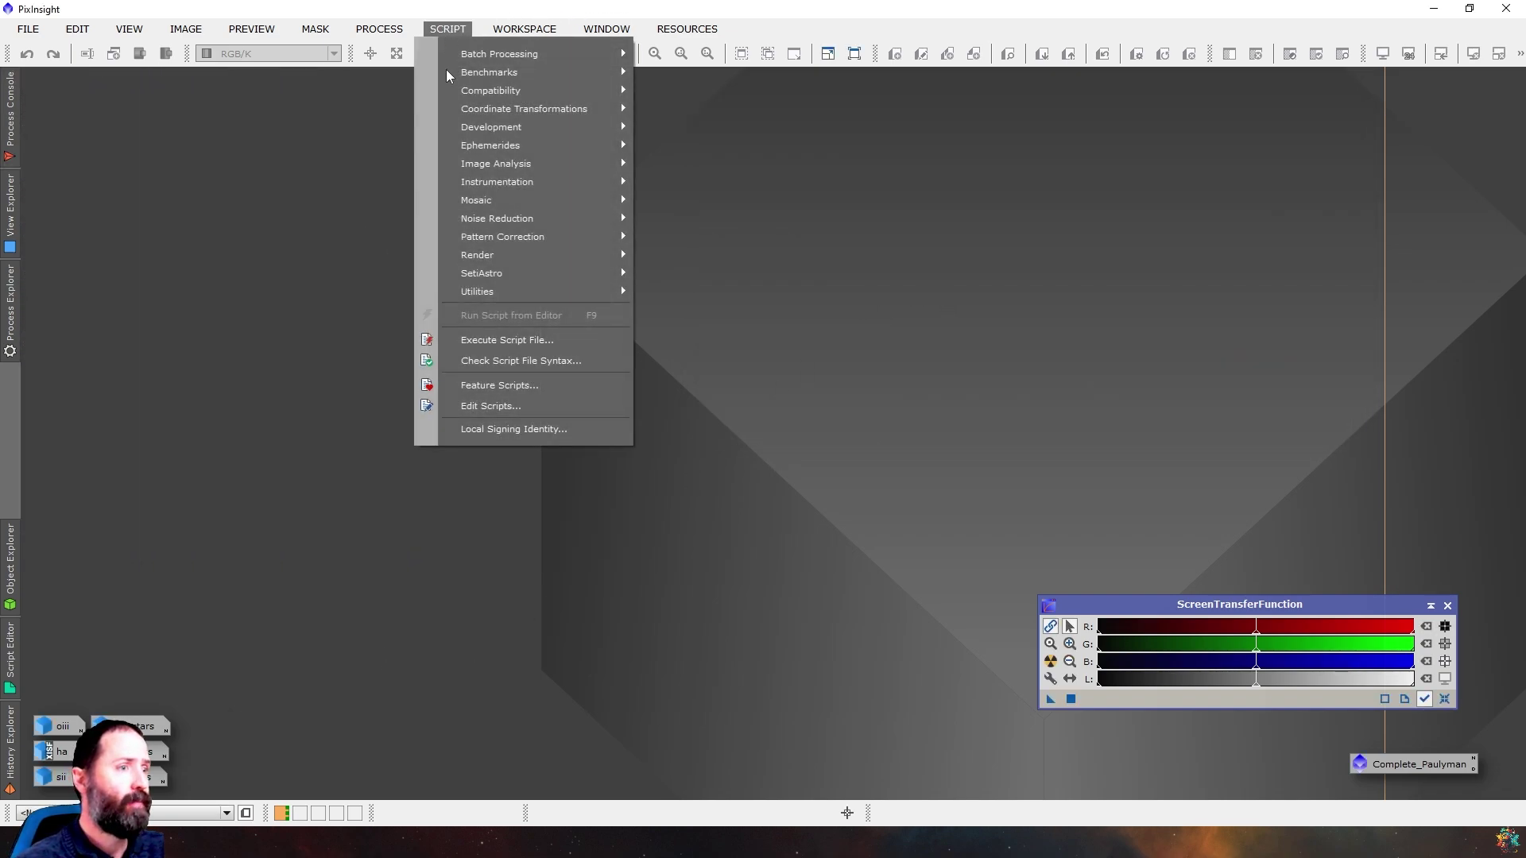
mouse_move(494, 275)
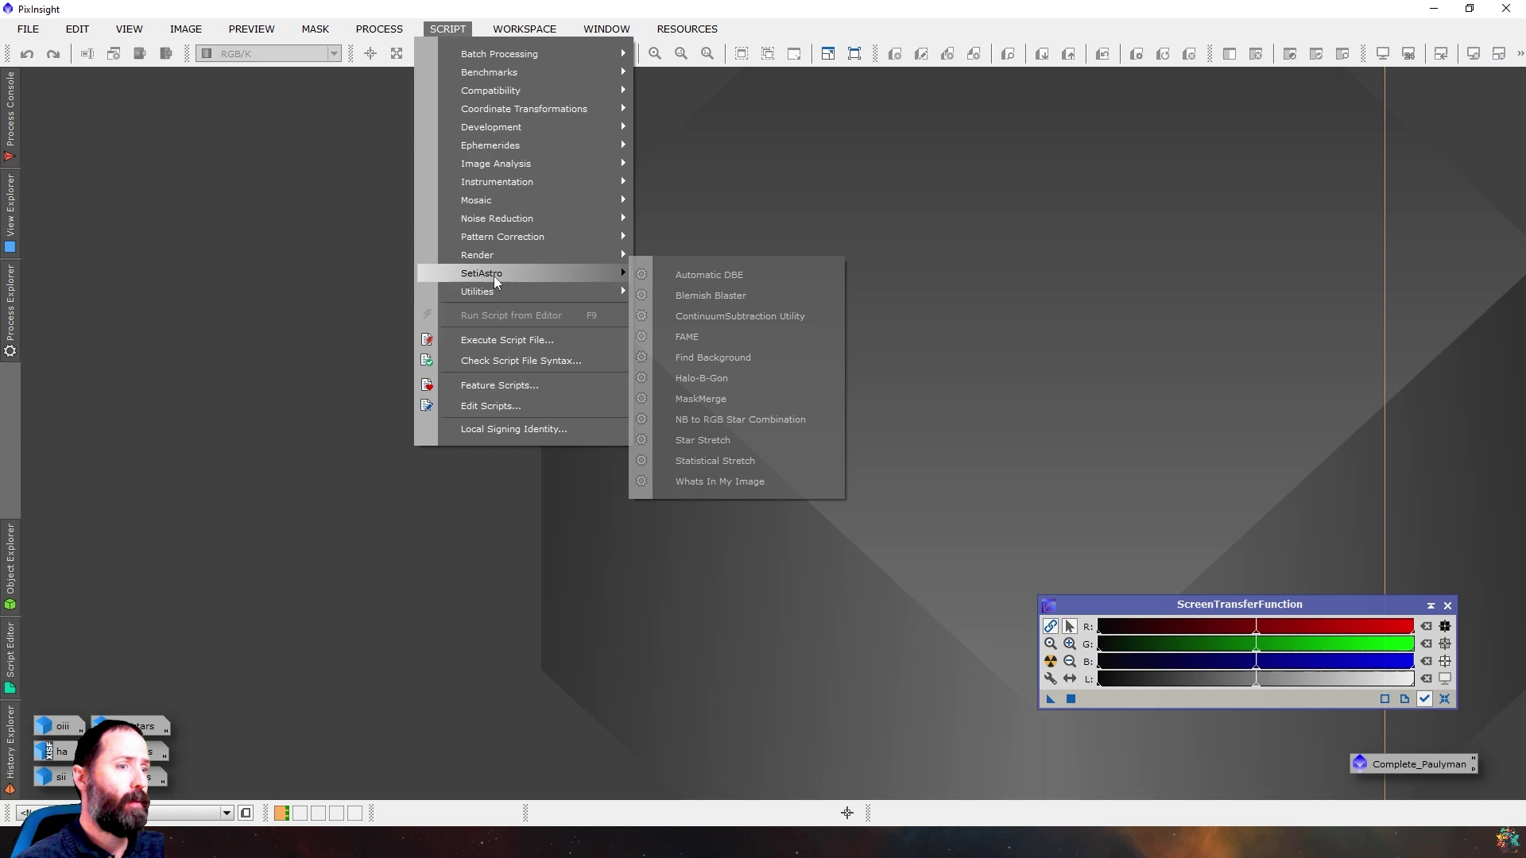
left_click(755, 442)
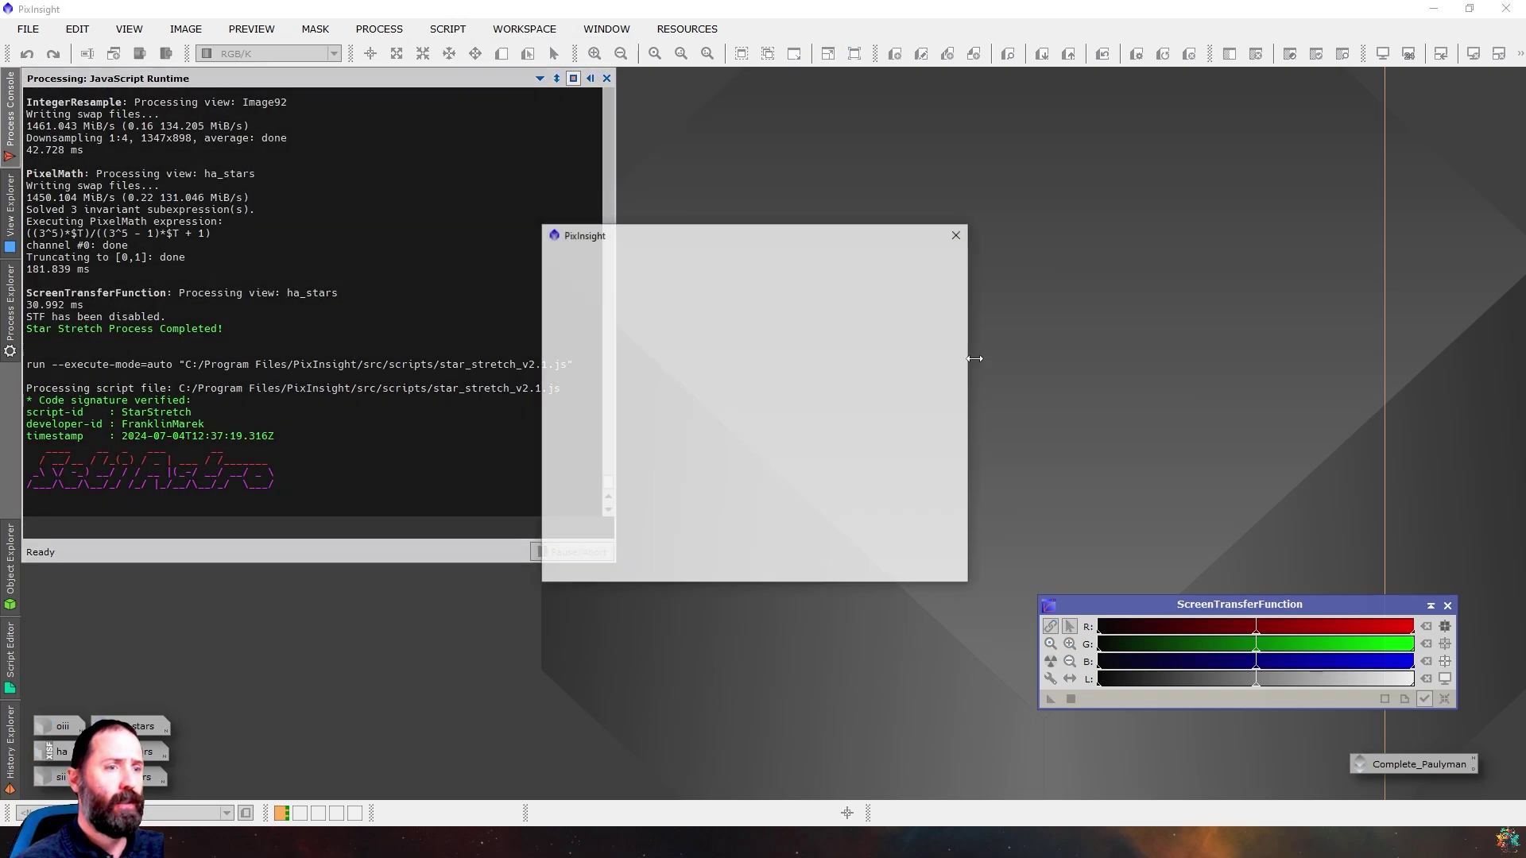
left_click(703, 414)
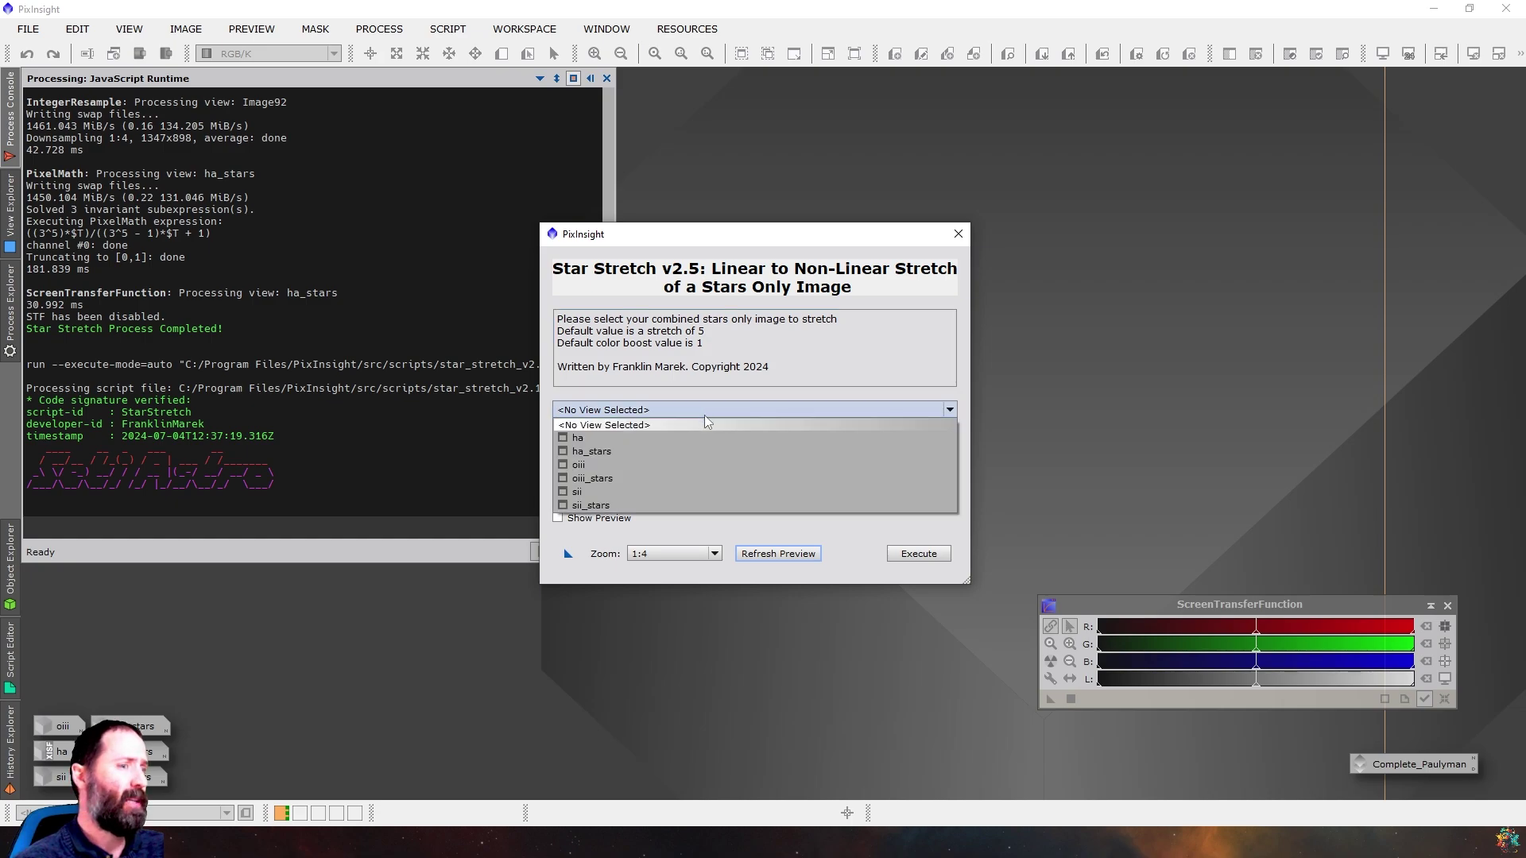
left_click(671, 480)
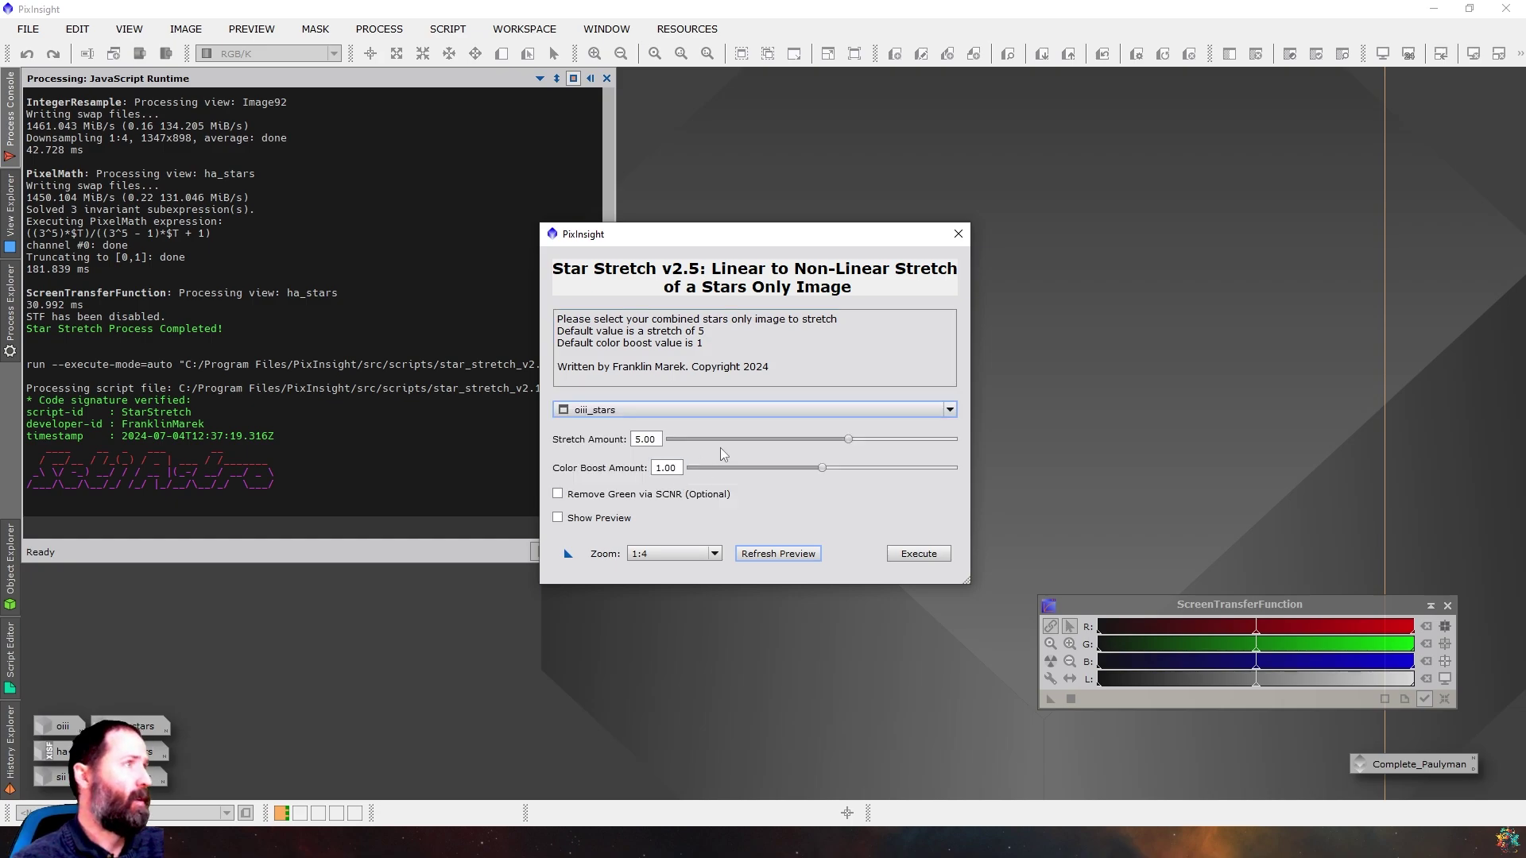
left_click_drag(794, 237, 1010, 144)
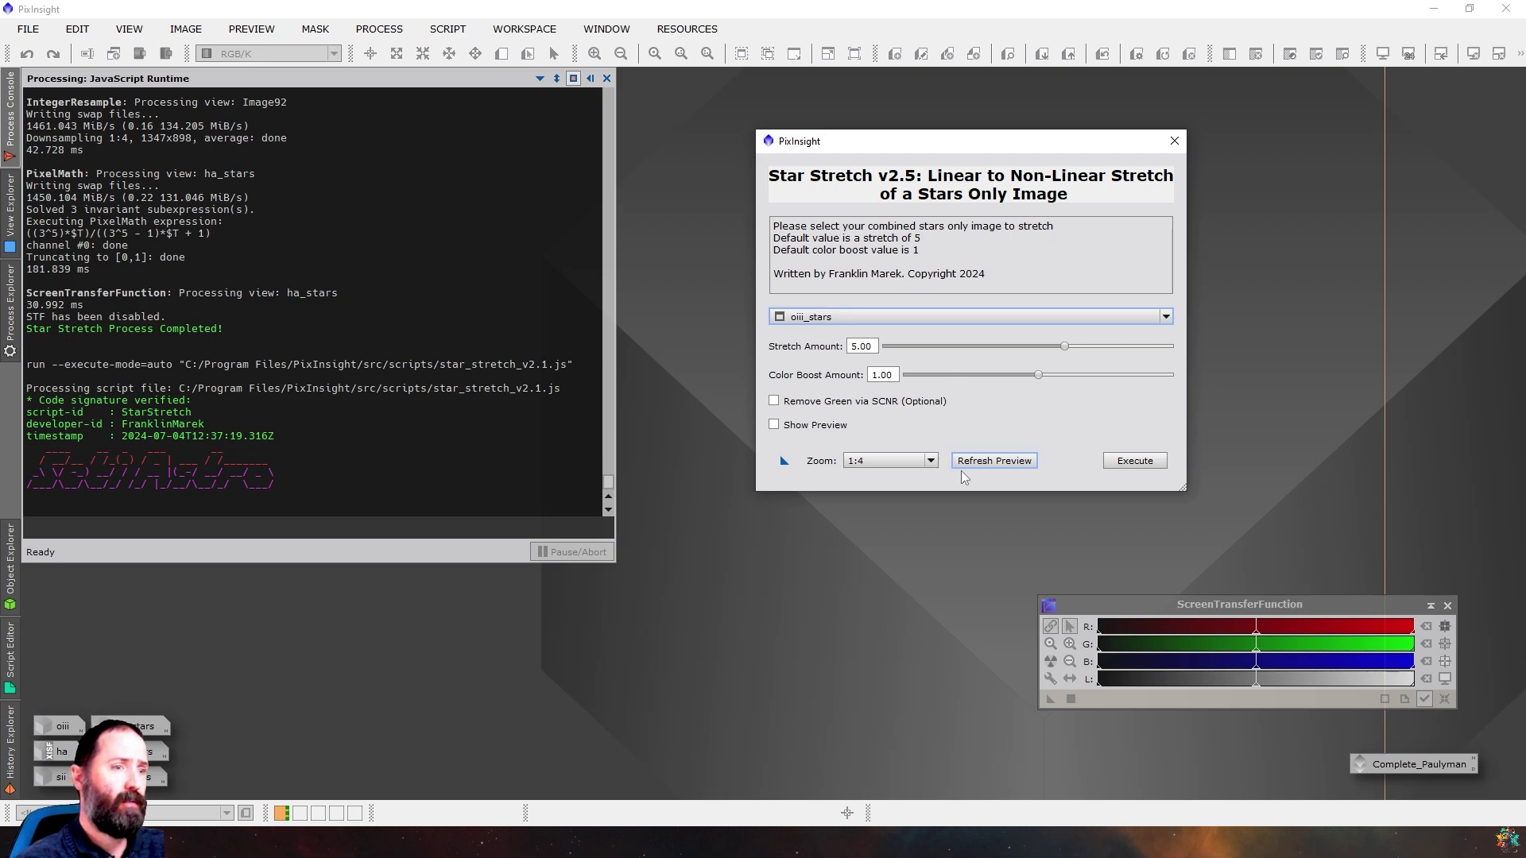
left_click(1138, 462)
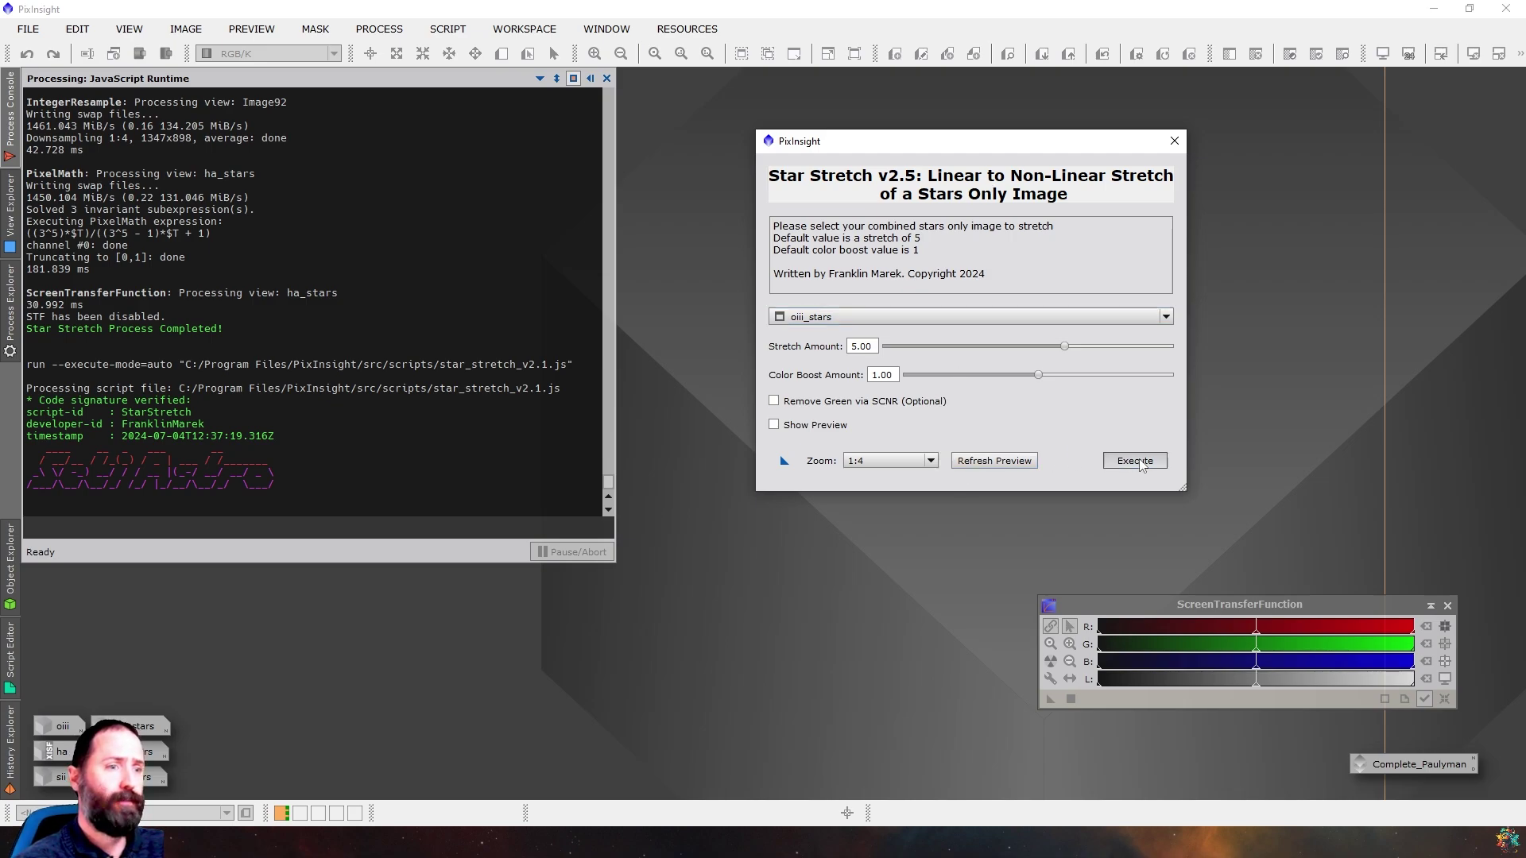
Apply the same star stretch to sii_stars
left_click(447, 29)
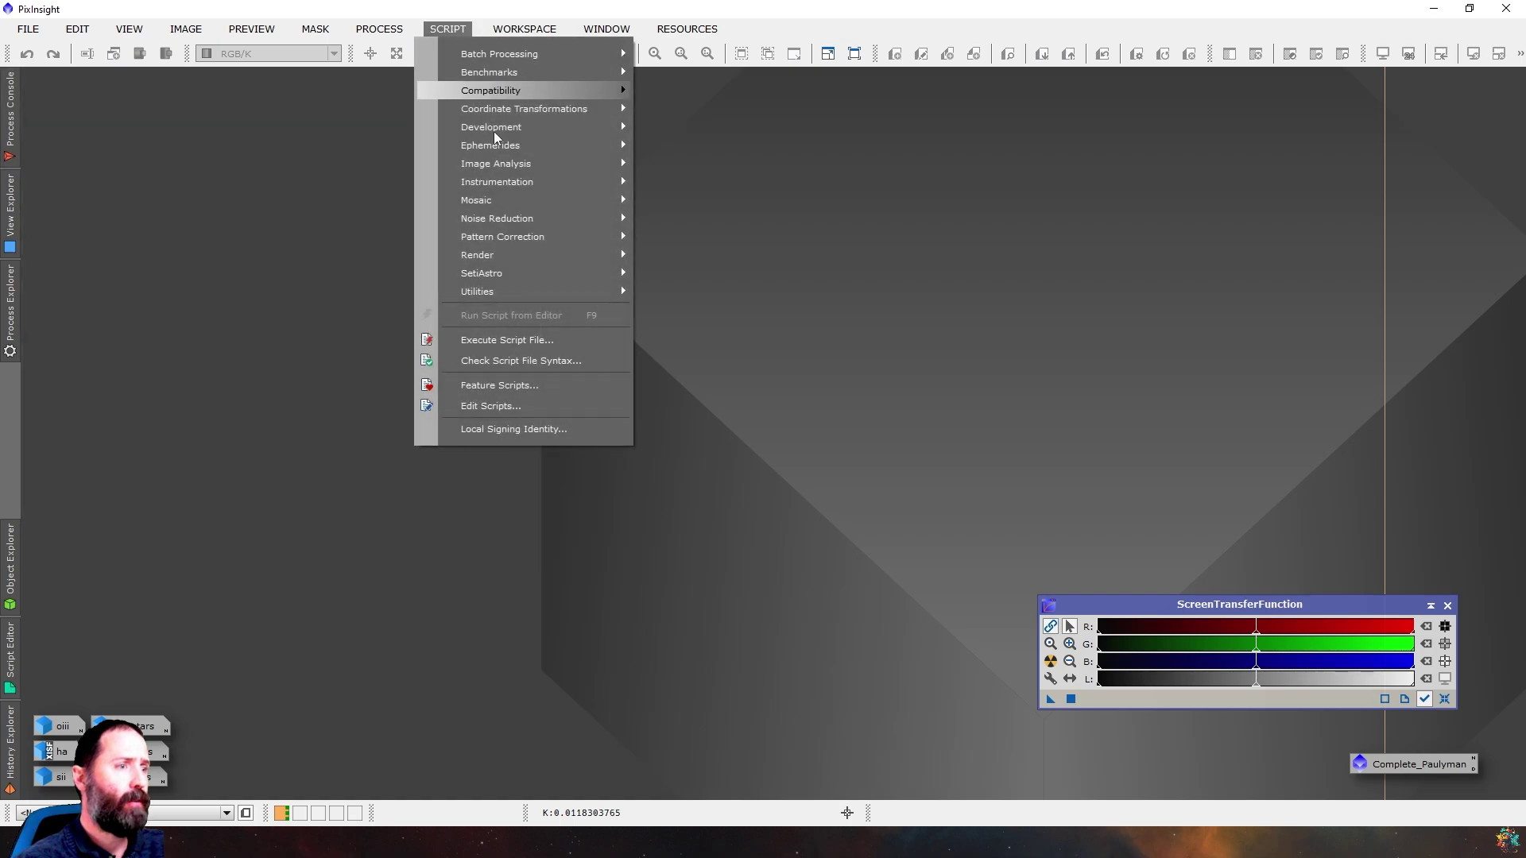
mouse_move(576, 279)
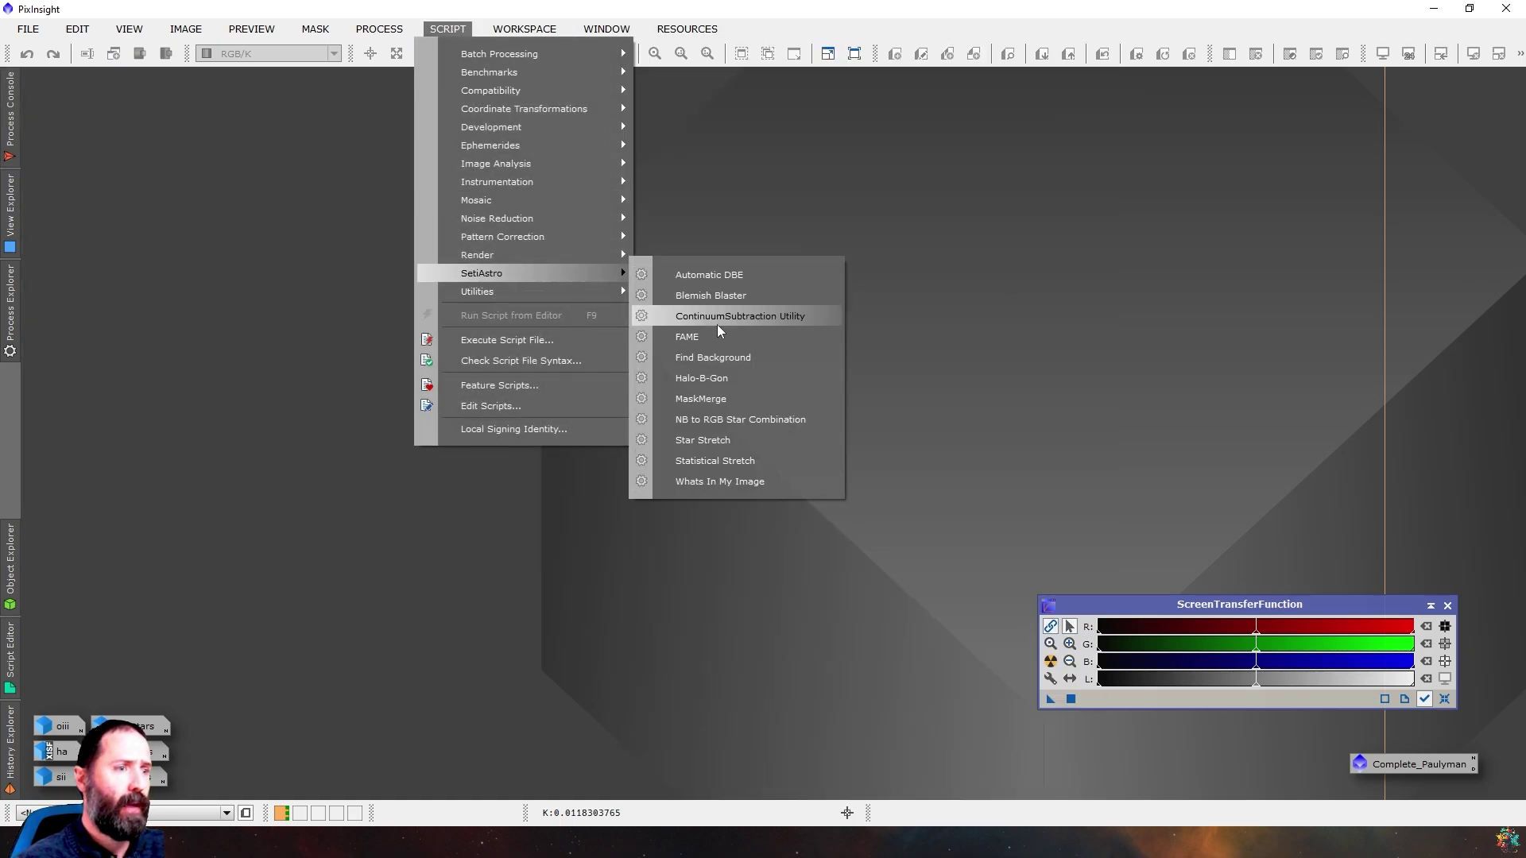
left_click(734, 439)
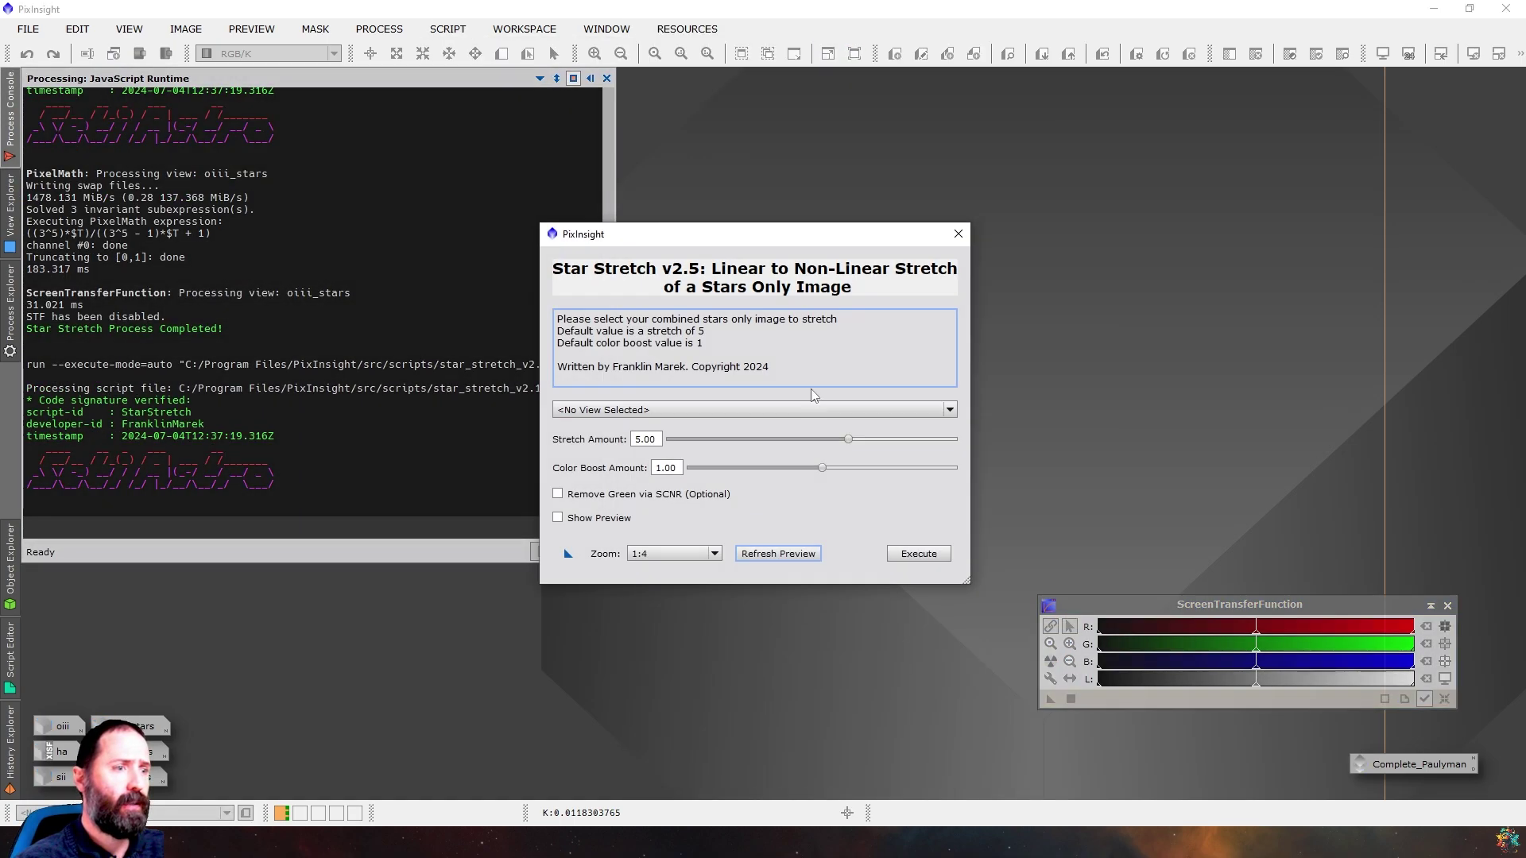
left_click(699, 408)
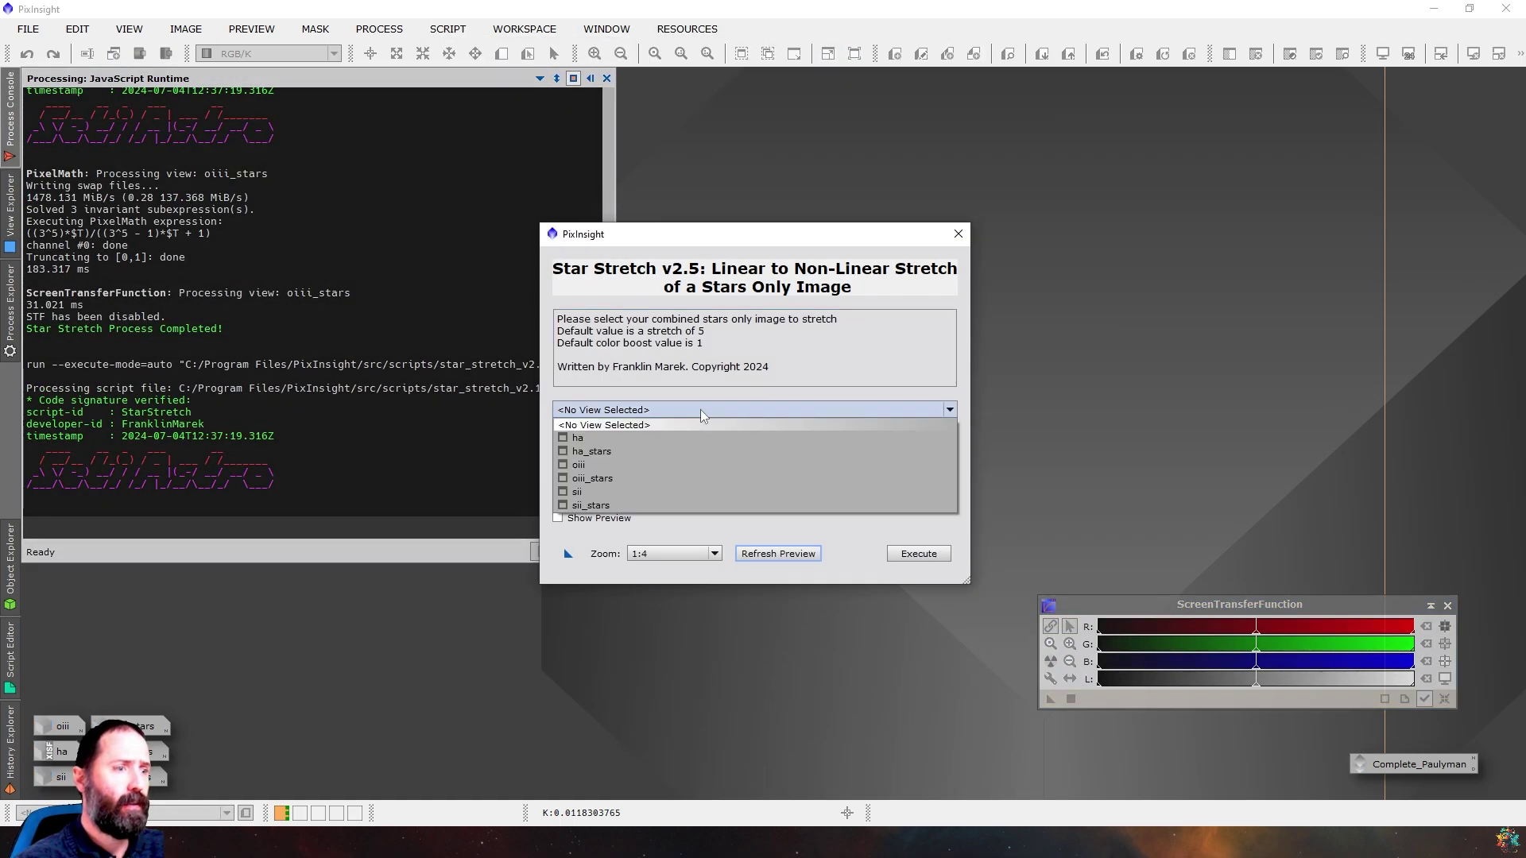
left_click(627, 506)
left_click(907, 556)
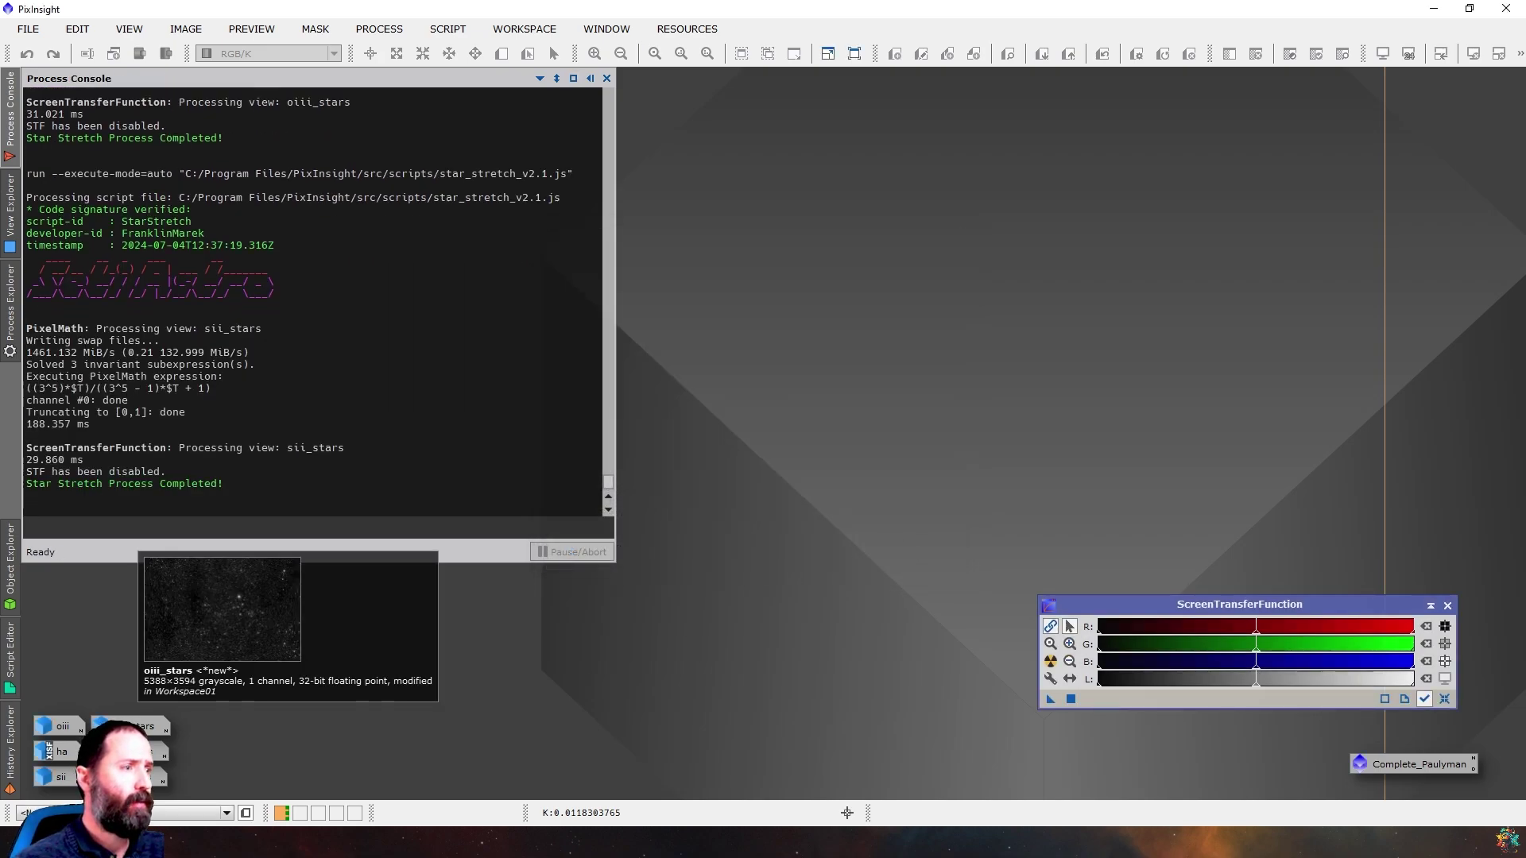
Inspect the stretched oiii_stars, ha_stars and sii_stars images, then minimize all three to icons
double_click(131, 725)
double_click(153, 751)
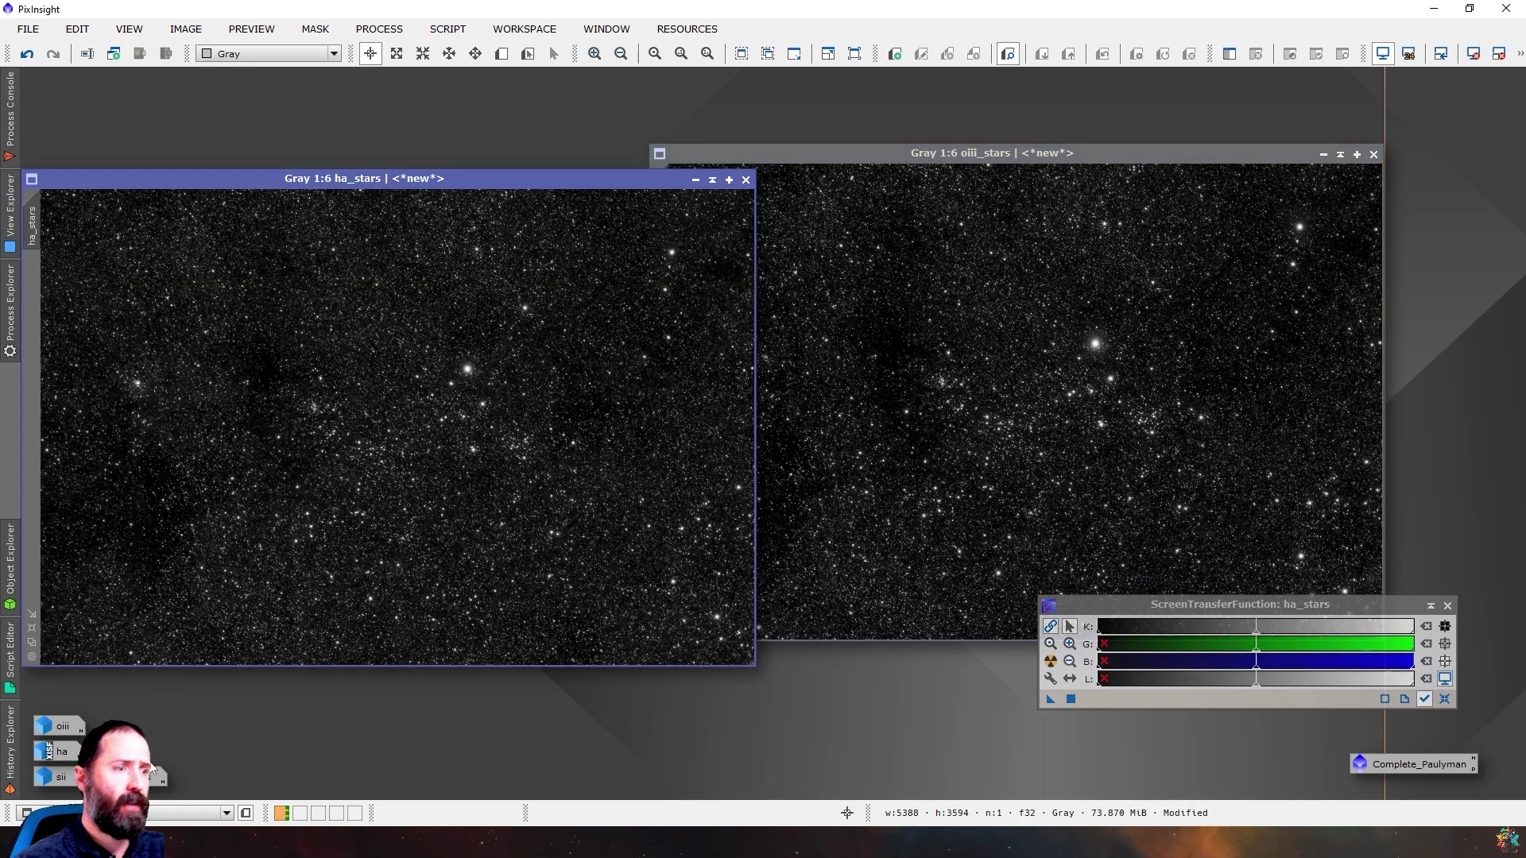
double_click(152, 777)
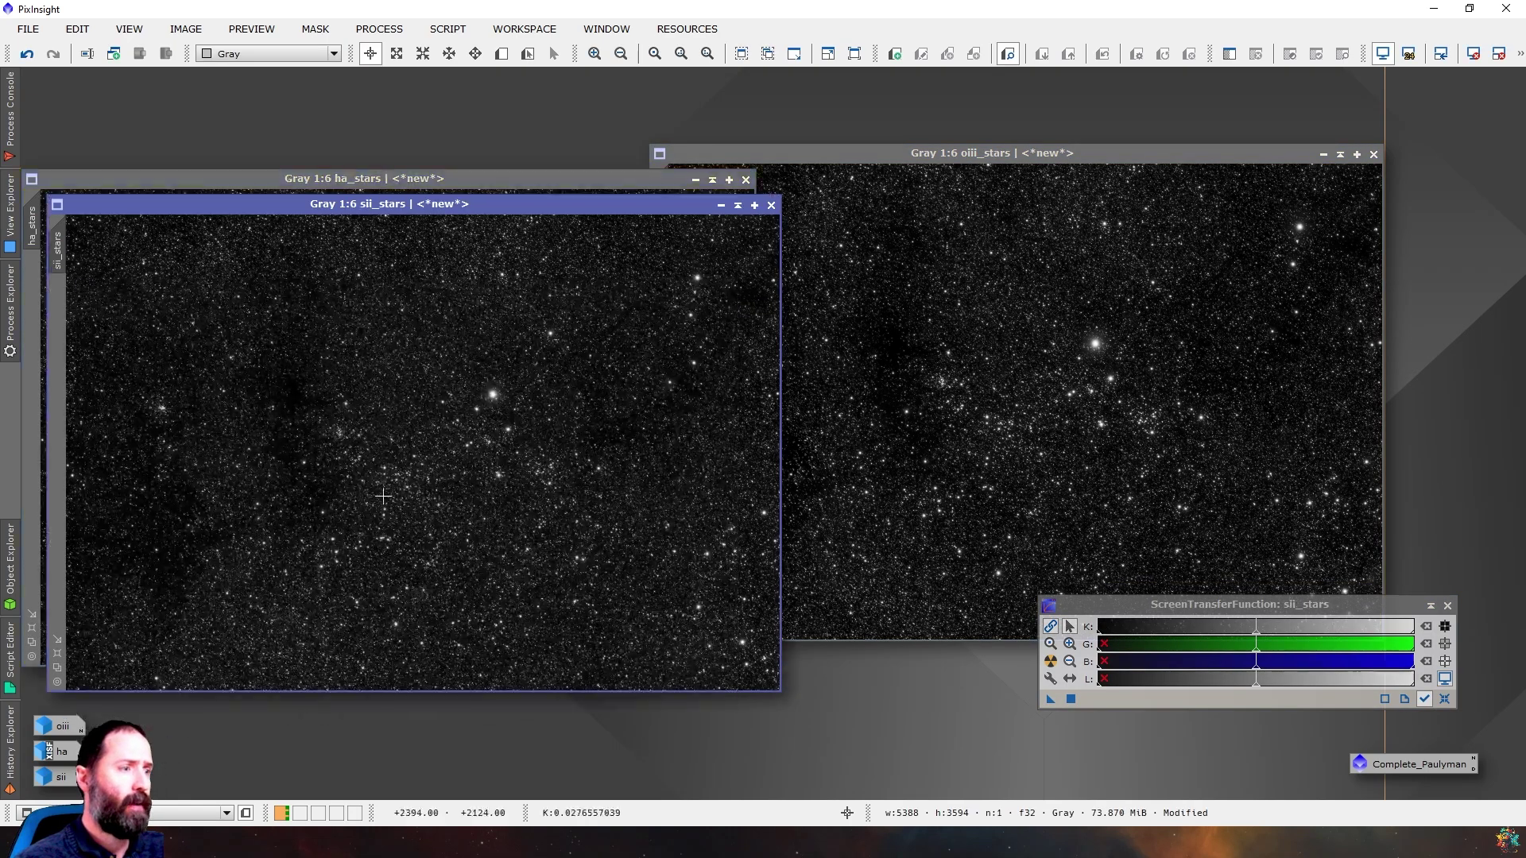
left_click(720, 206)
left_click(694, 180)
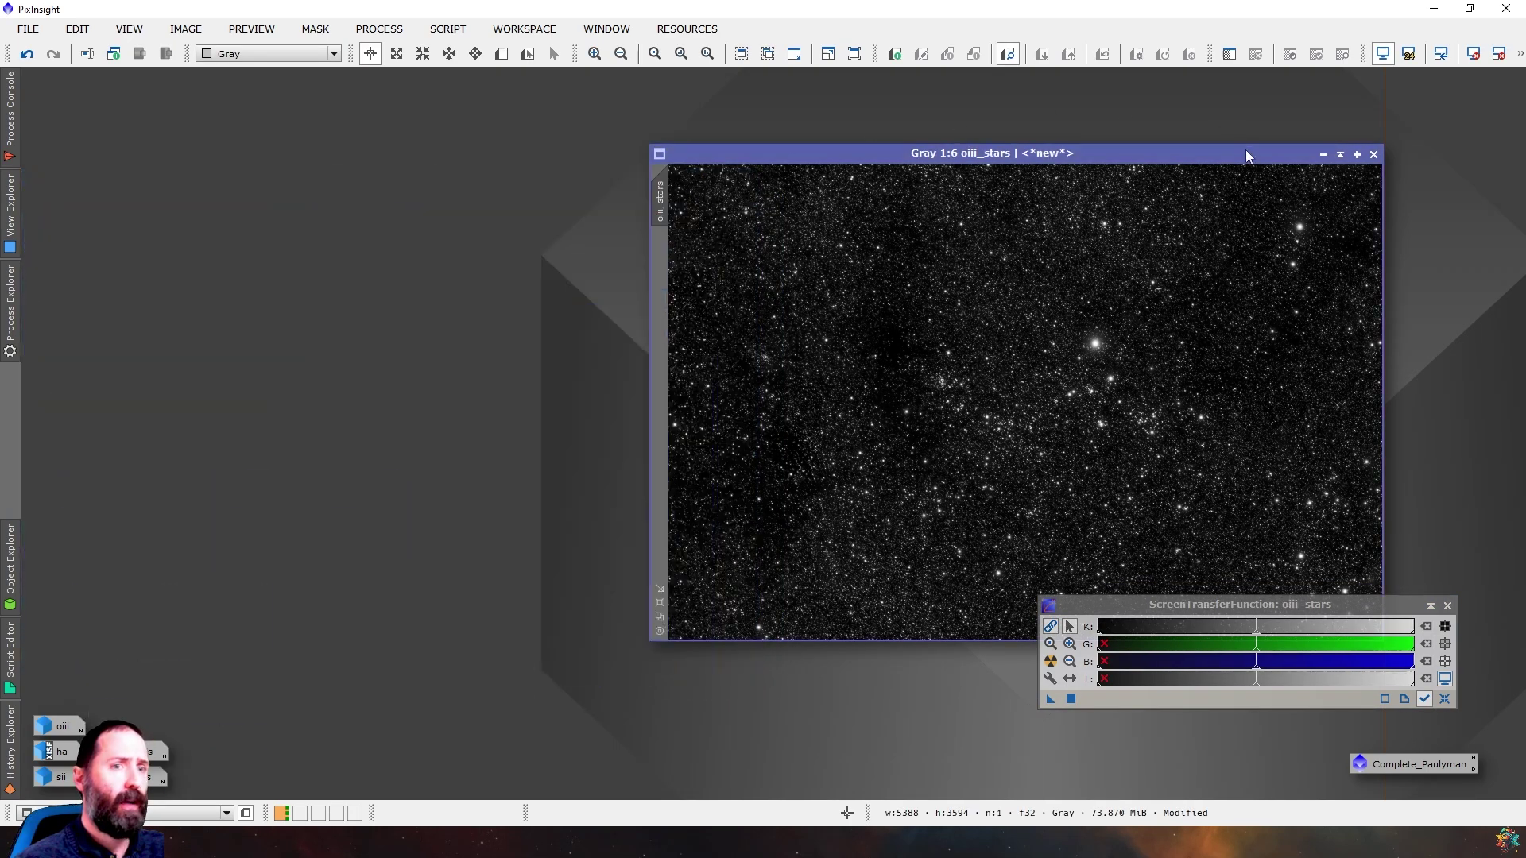
left_click(1322, 155)
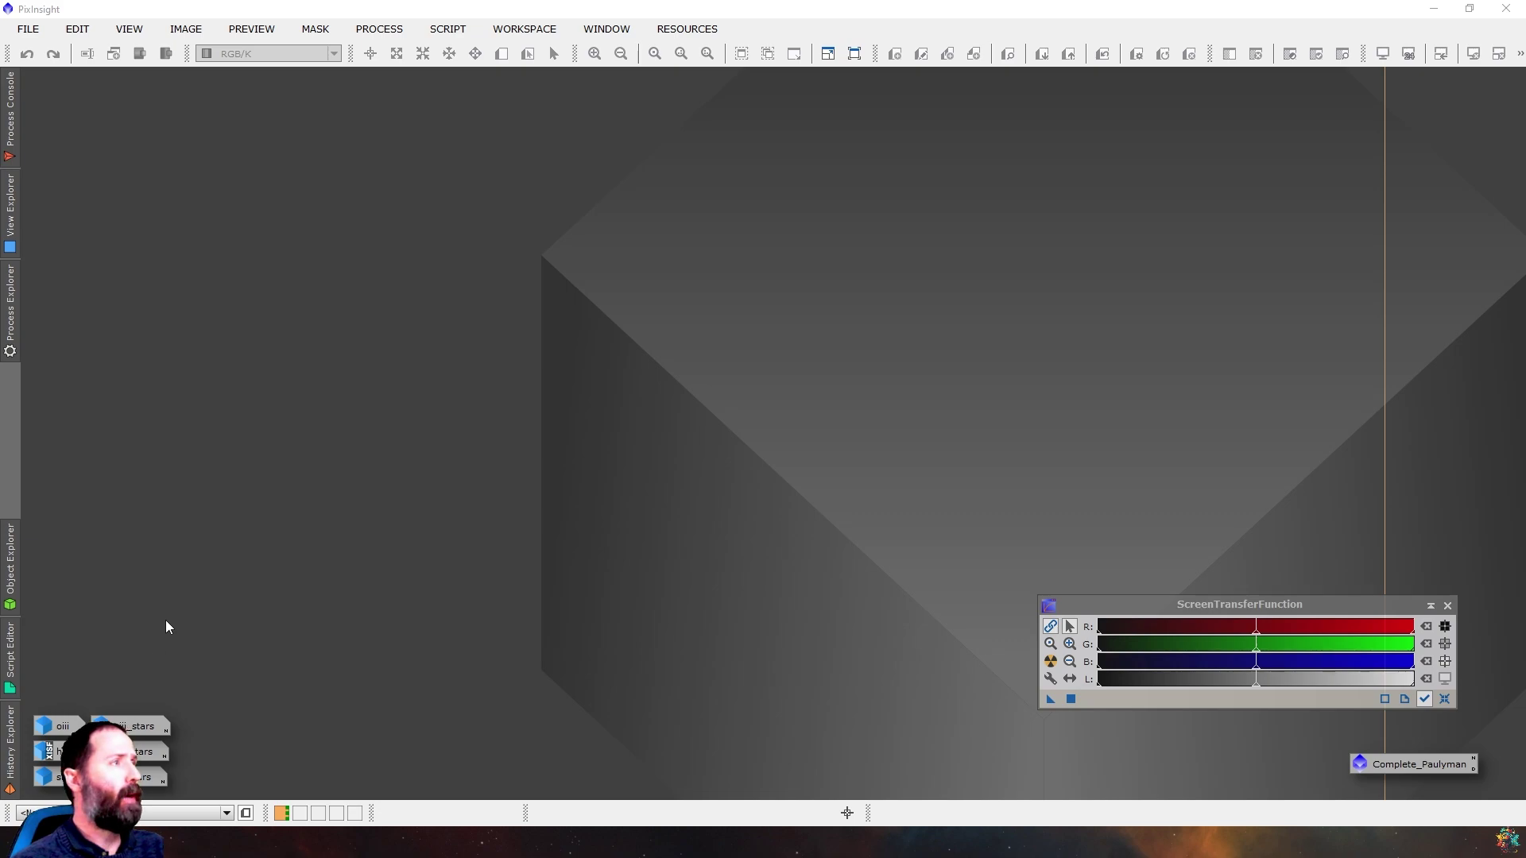
Run ForaxxPaletteUtility with oiii as the OIII channel and sii_stars, ha_stars, oiii_stars as star images
left_click(448, 28)
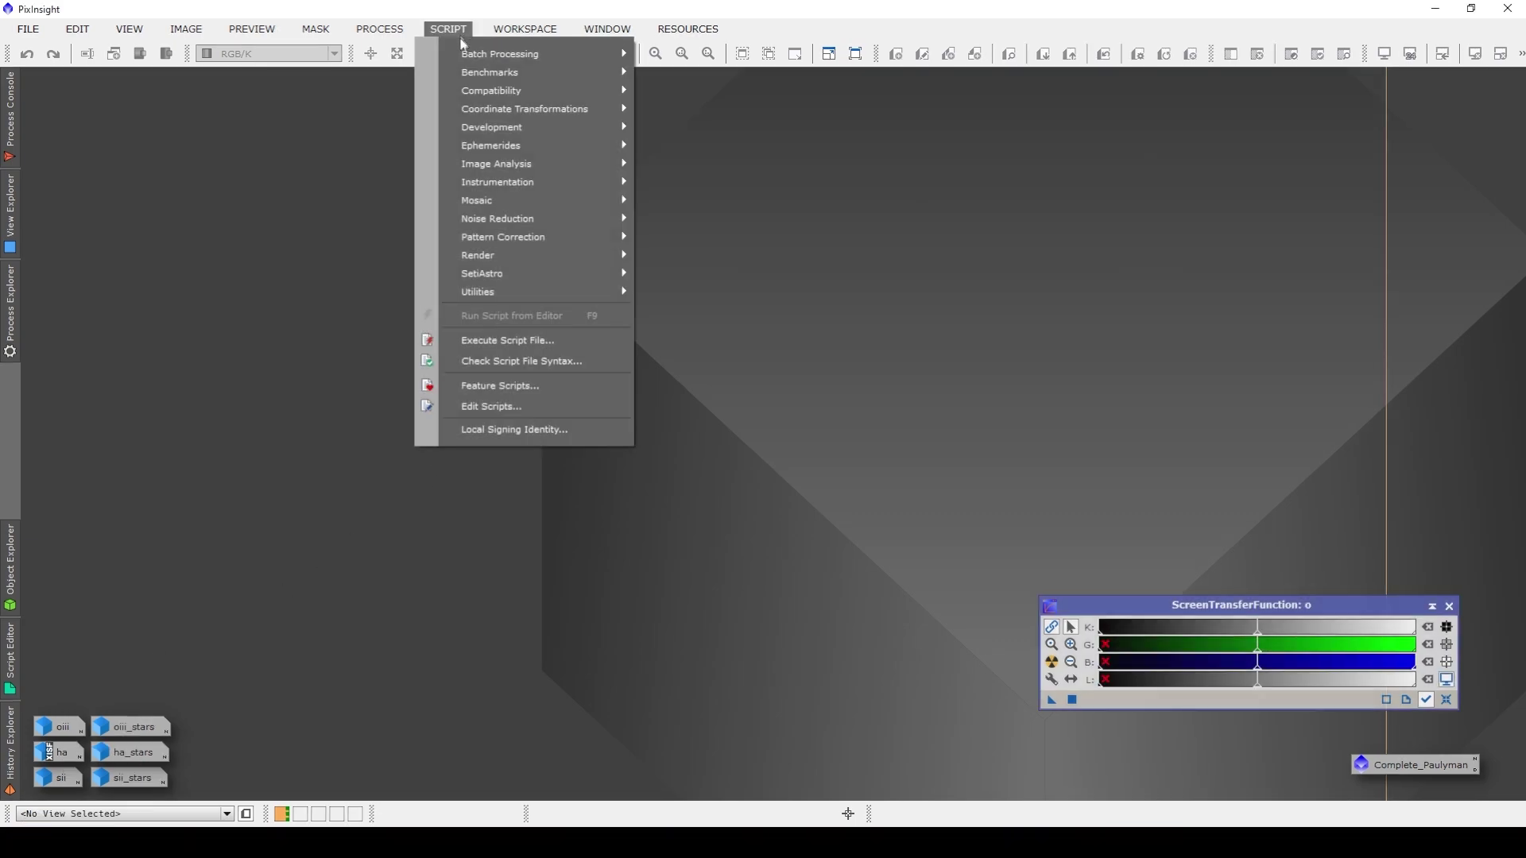
mouse_move(516, 292)
left_click(719, 432)
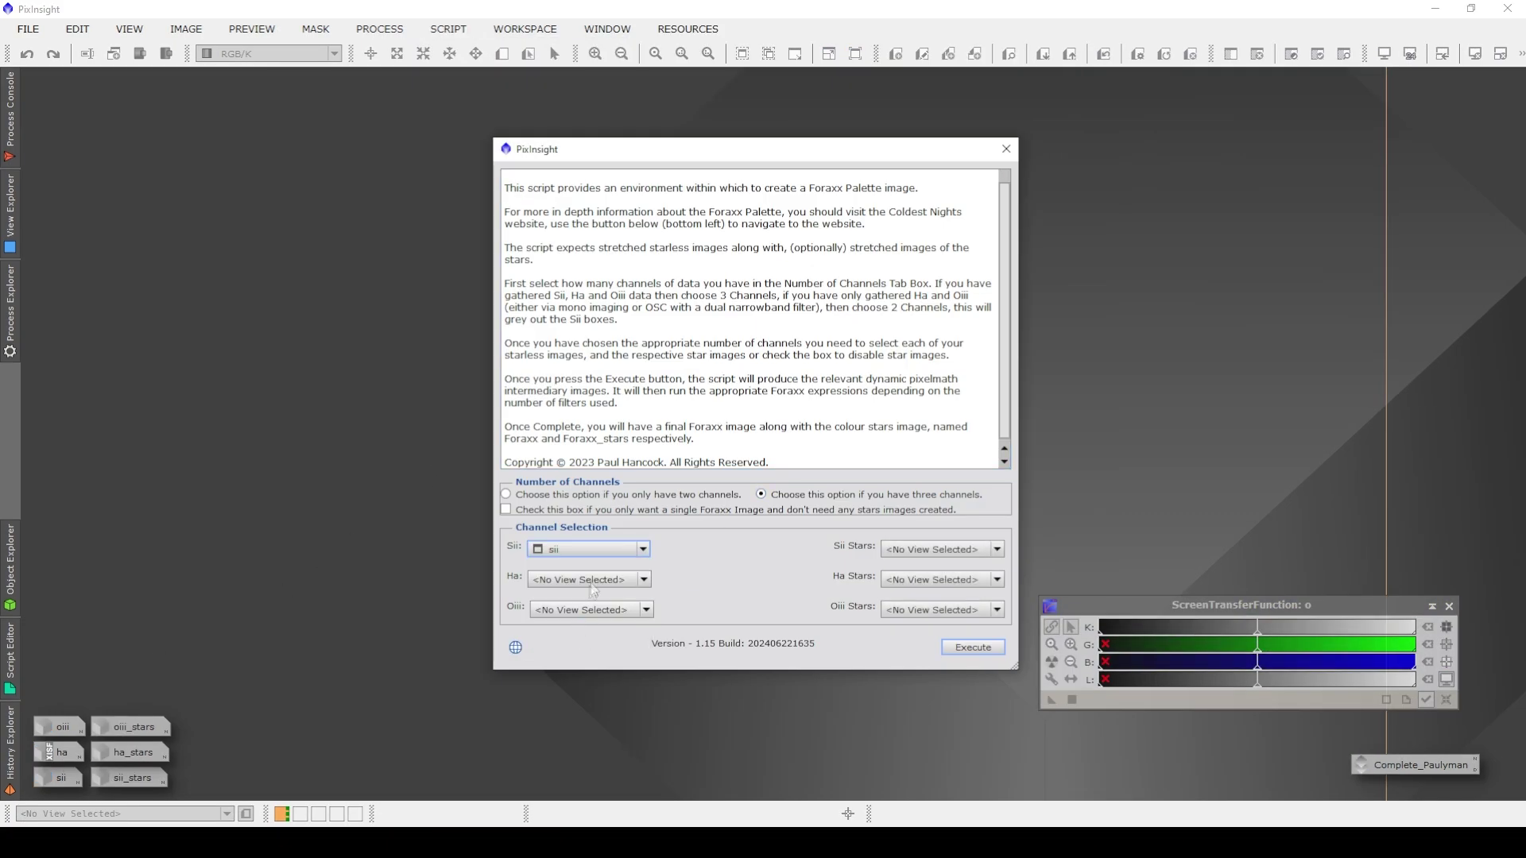
left_click(580, 609)
left_click(556, 664)
left_click(942, 549)
left_click(914, 645)
left_click(941, 579)
left_click(914, 621)
left_click(941, 610)
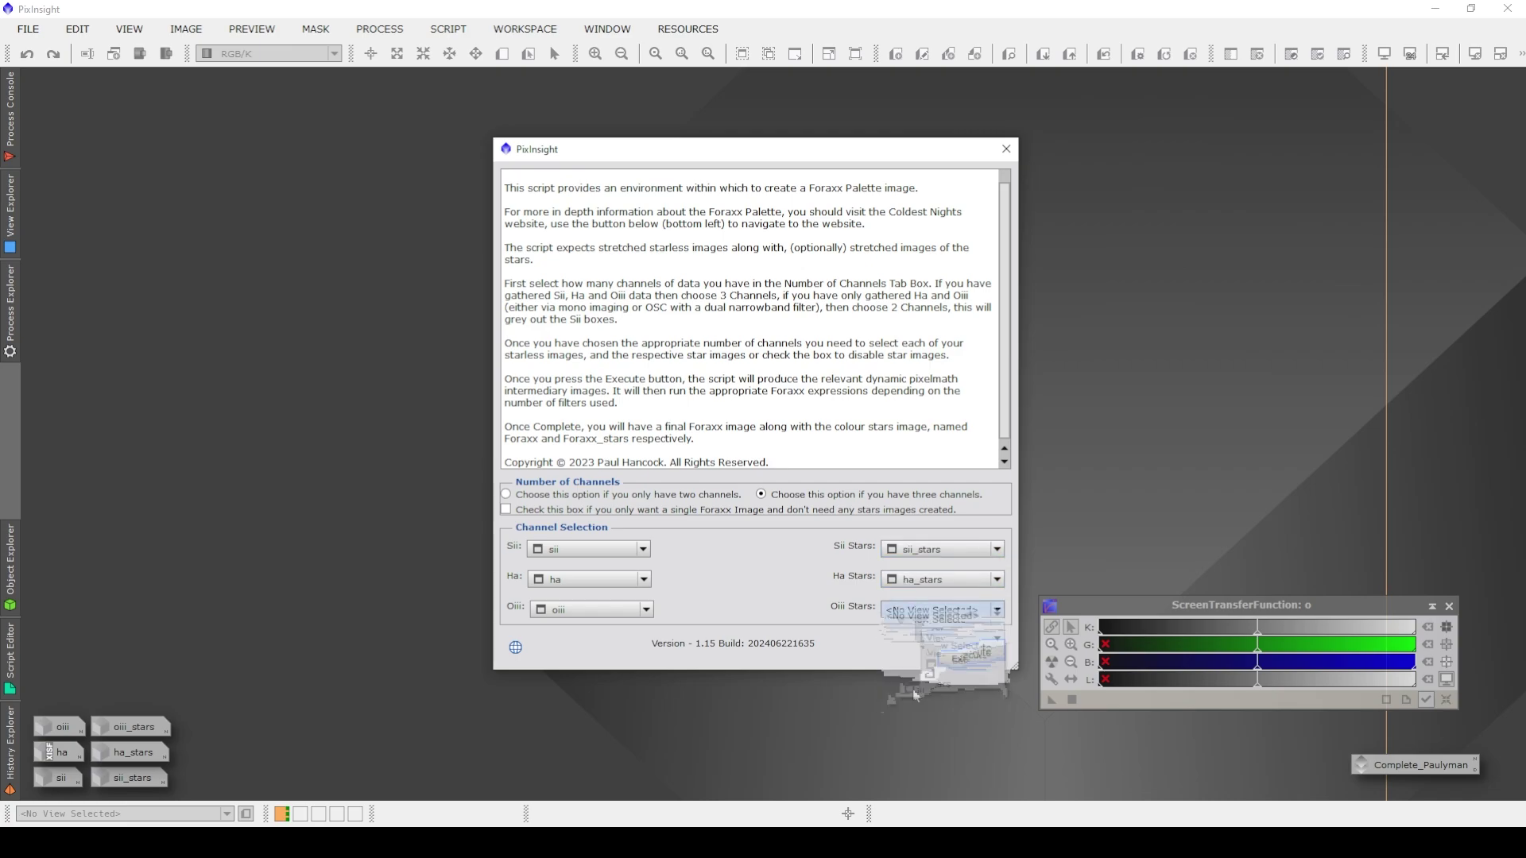
left_click(913, 678)
left_click(972, 647)
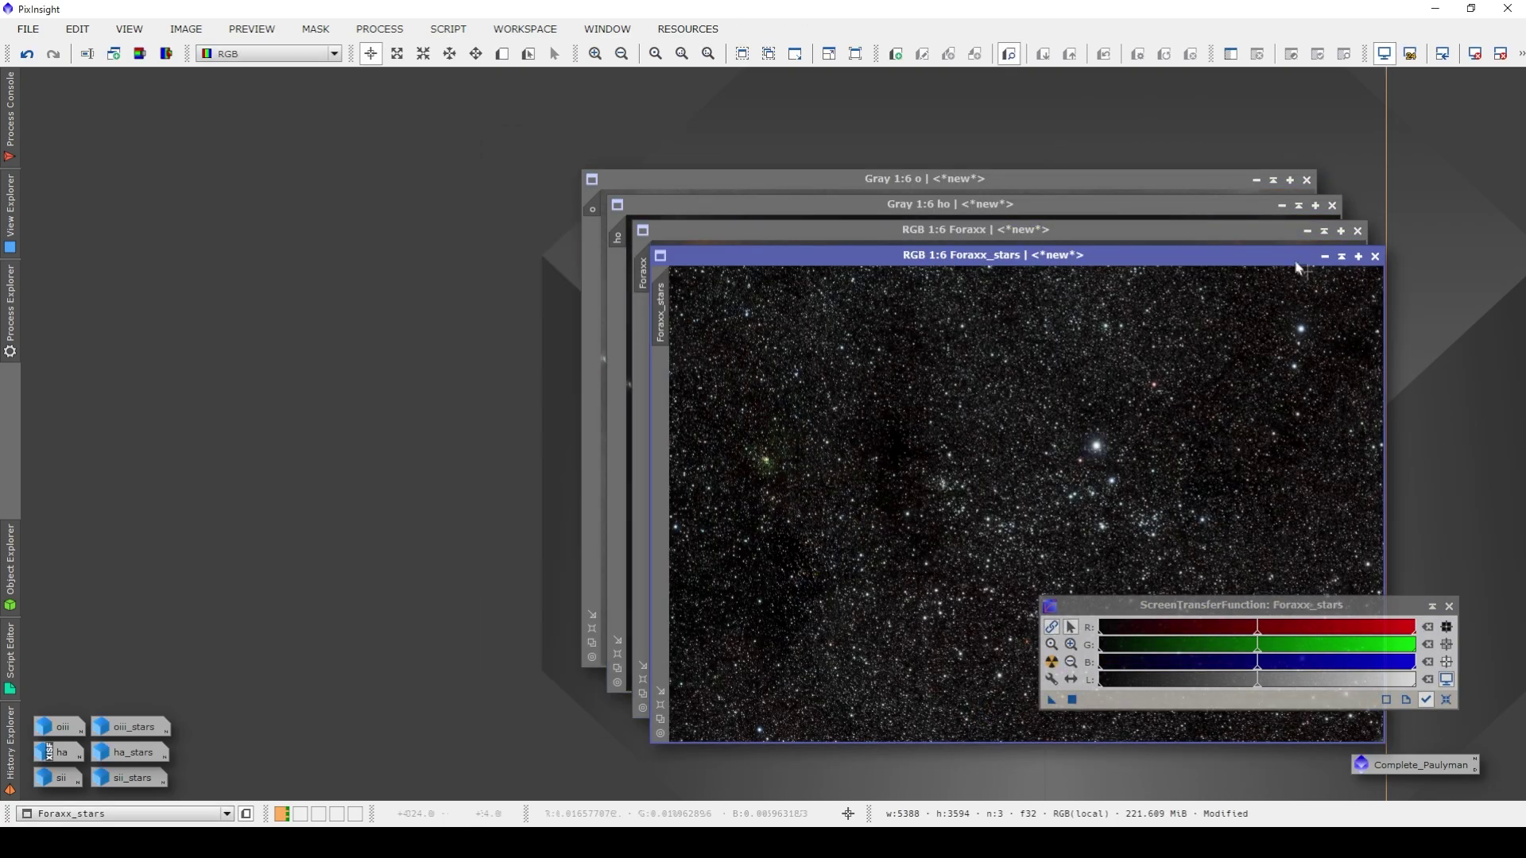
Minimize Foraxx_stars and apply PixelMath $T+Foraxx_stars-$T*Foraxx_stars to the Foraxx image
left_click(1323, 256)
left_click_drag(976, 230, 532, 129)
left_click(379, 28)
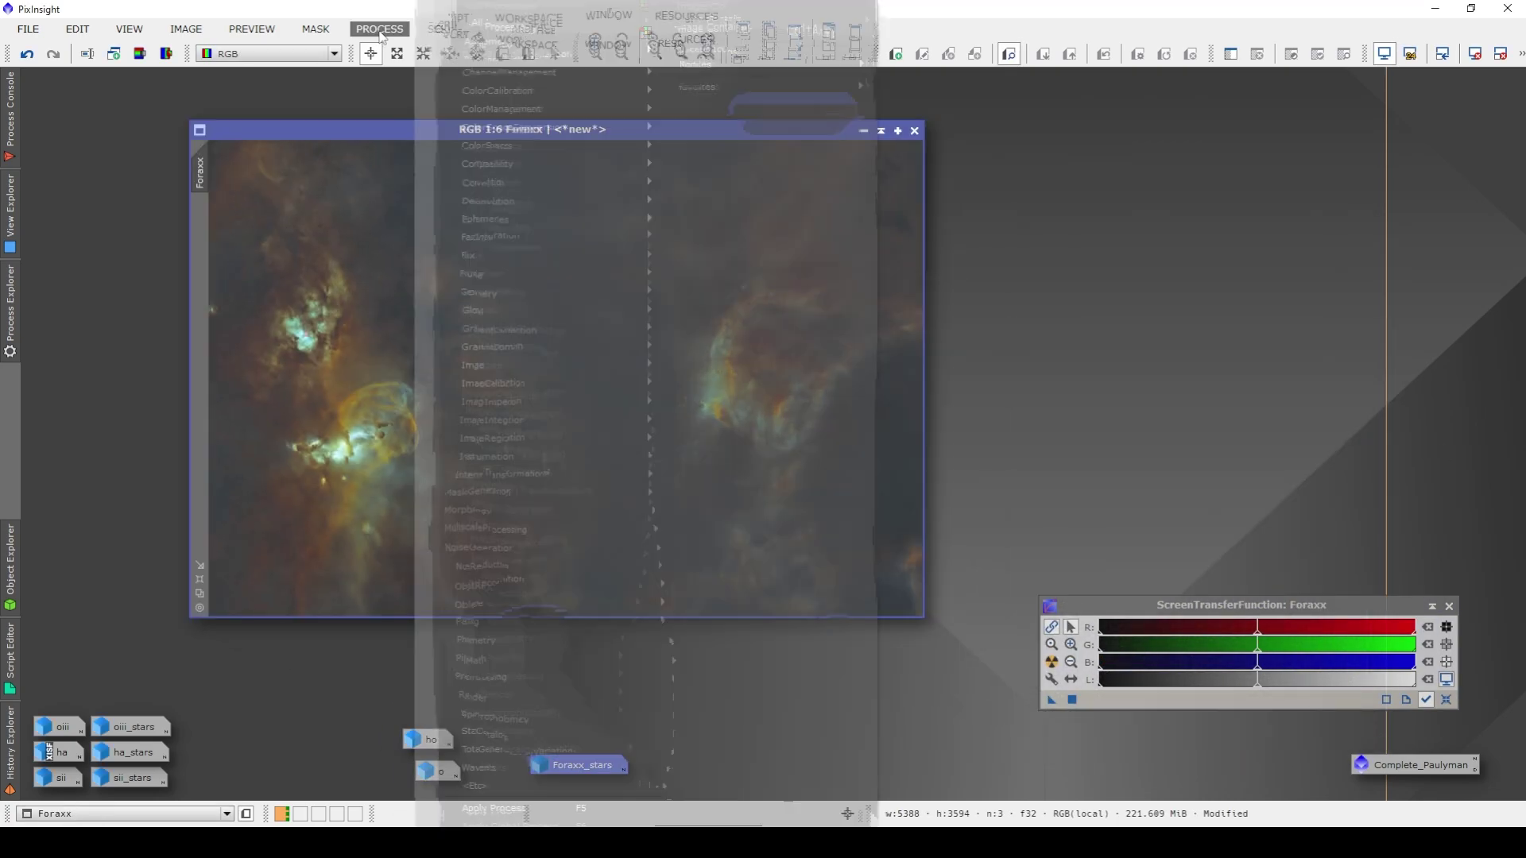
left_click(812, 483)
type("$T+Foraxx_stars-$T*Foraxx_stars")
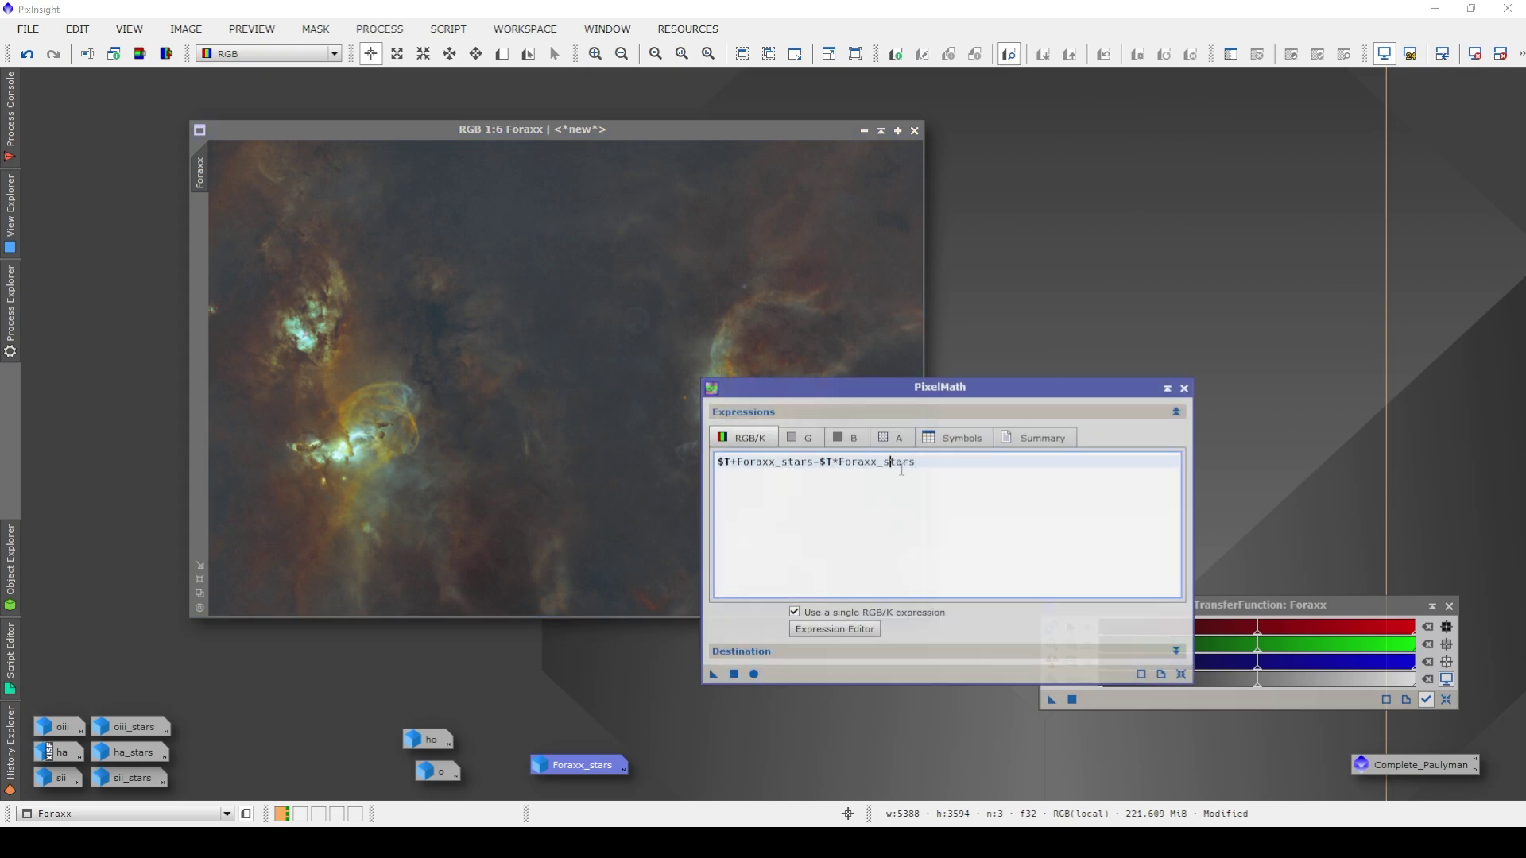
left_click(1176, 651)
left_click_drag(940, 387, 1222, 183)
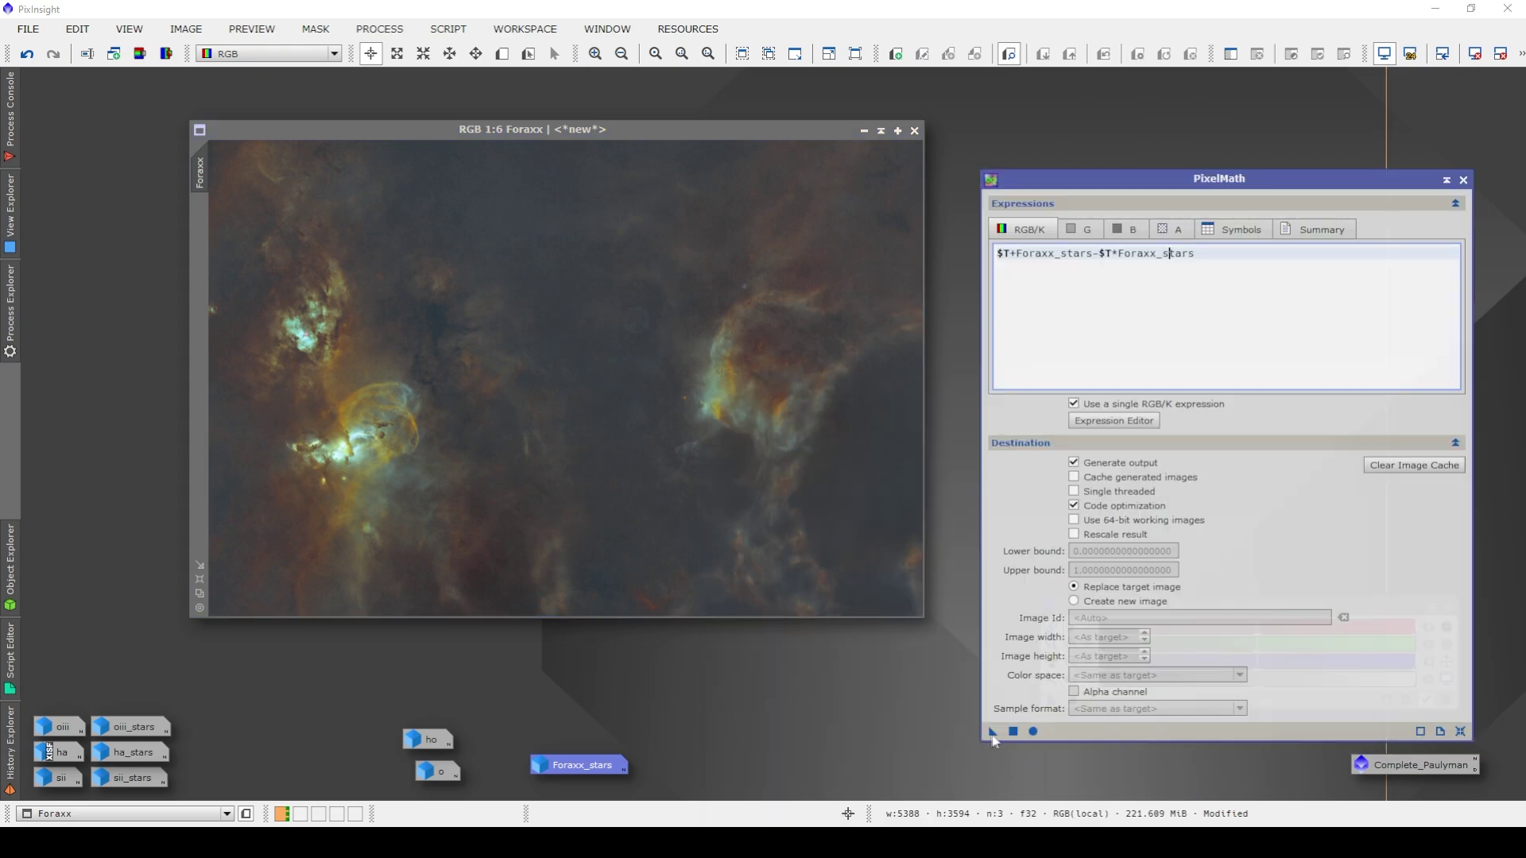
left_click(1014, 759)
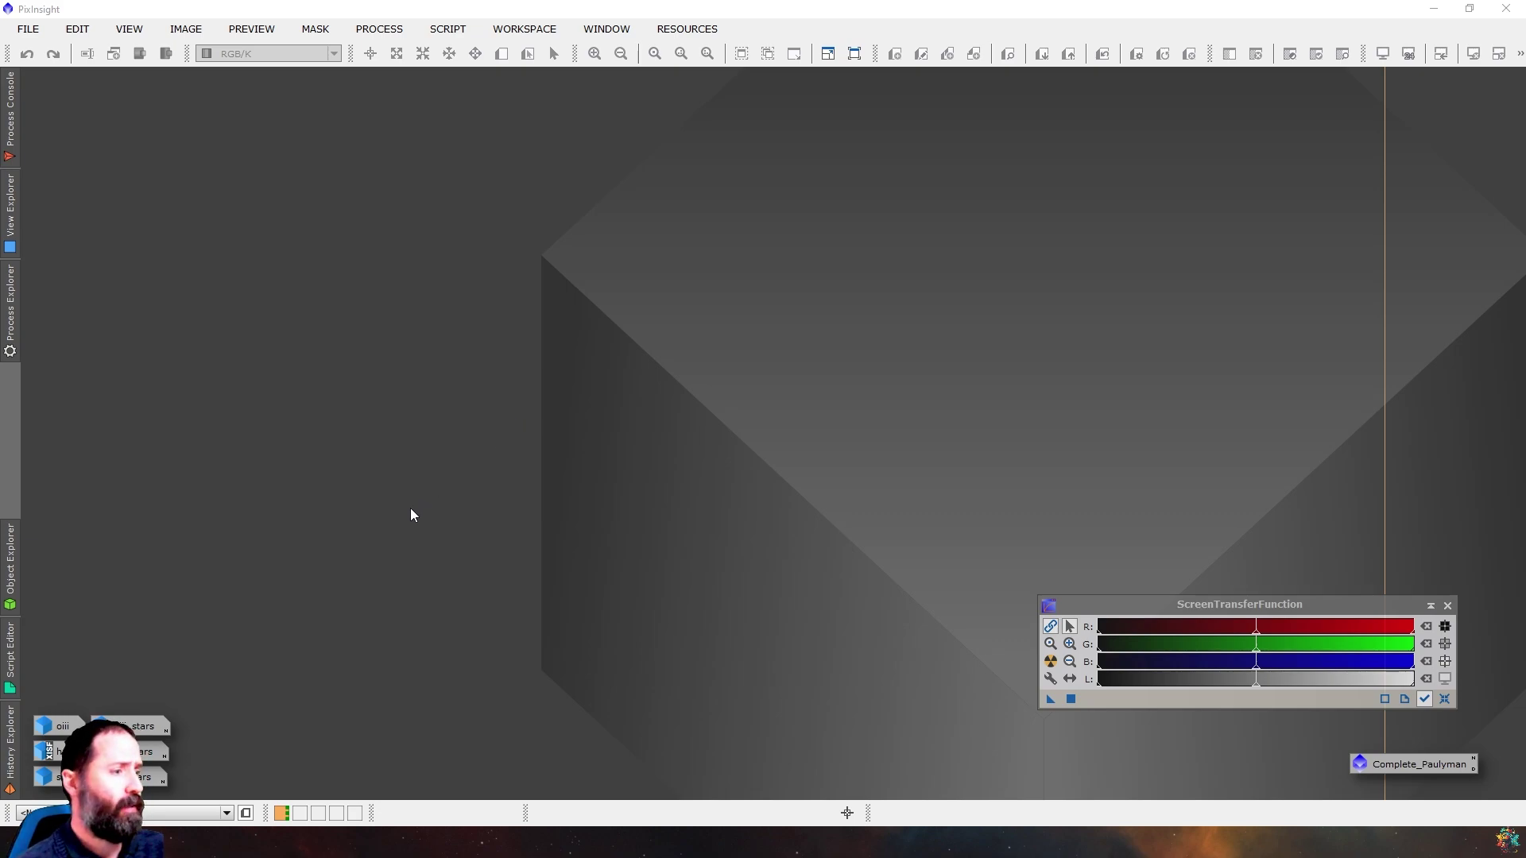
Undo the stretch on oiii_stars, ha_stars and sii_stars, then minimize each back to an icon
double_click(135, 725)
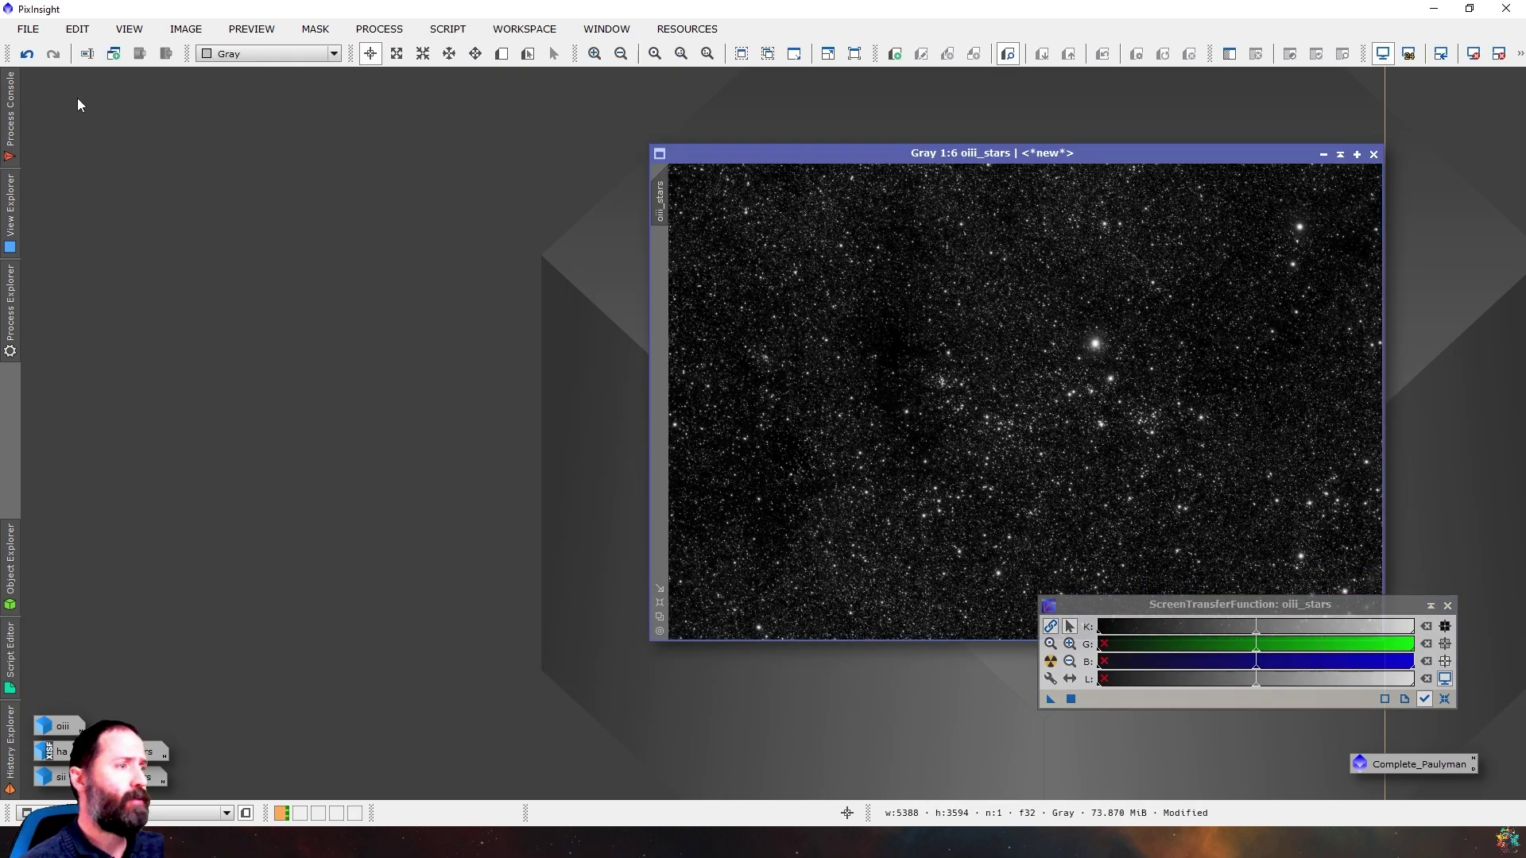
left_click(32, 54)
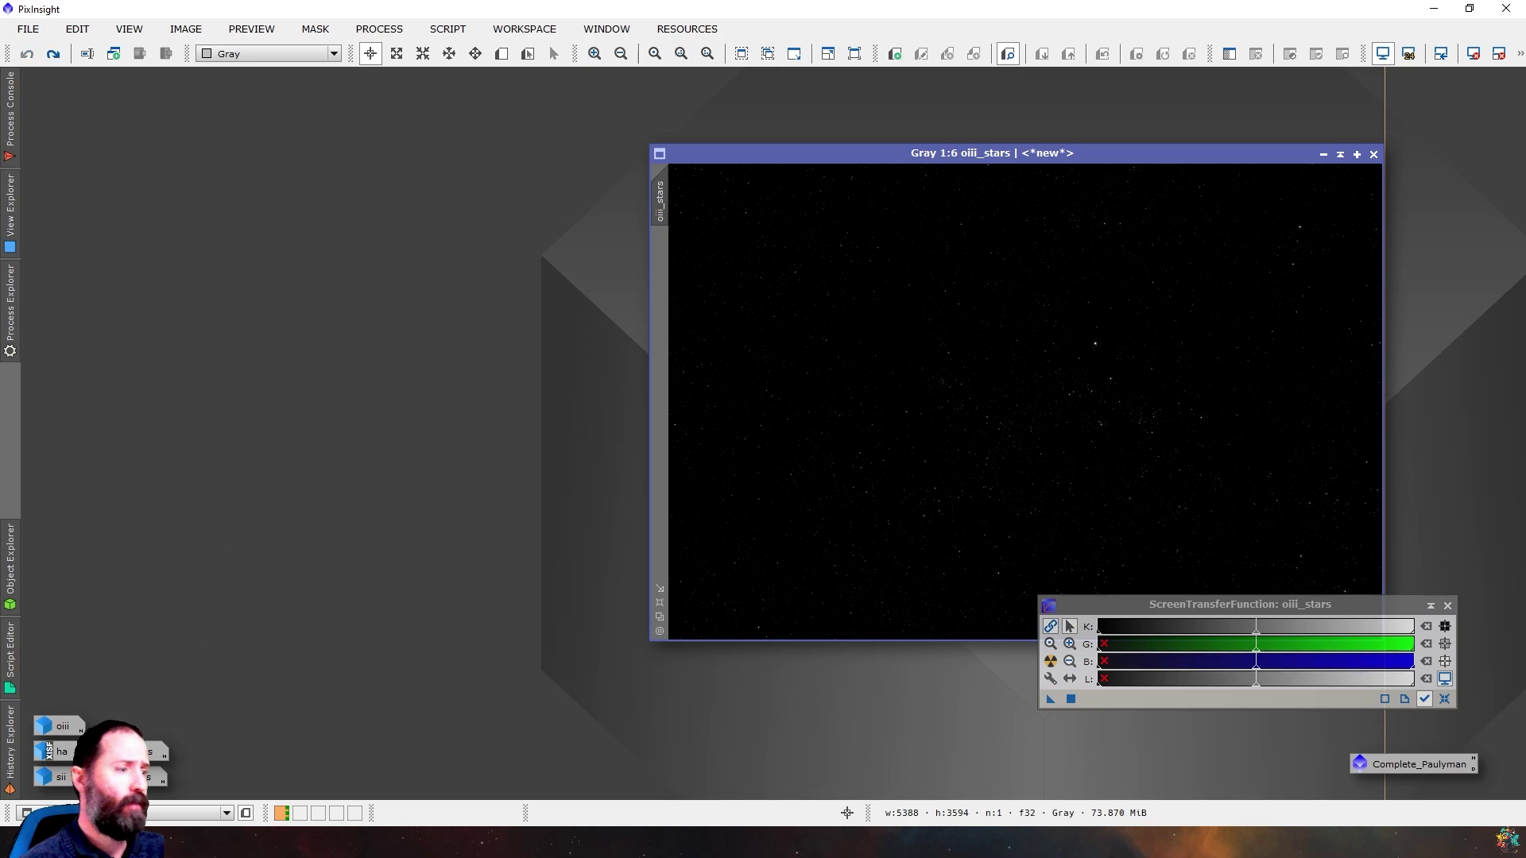
double_click(155, 751)
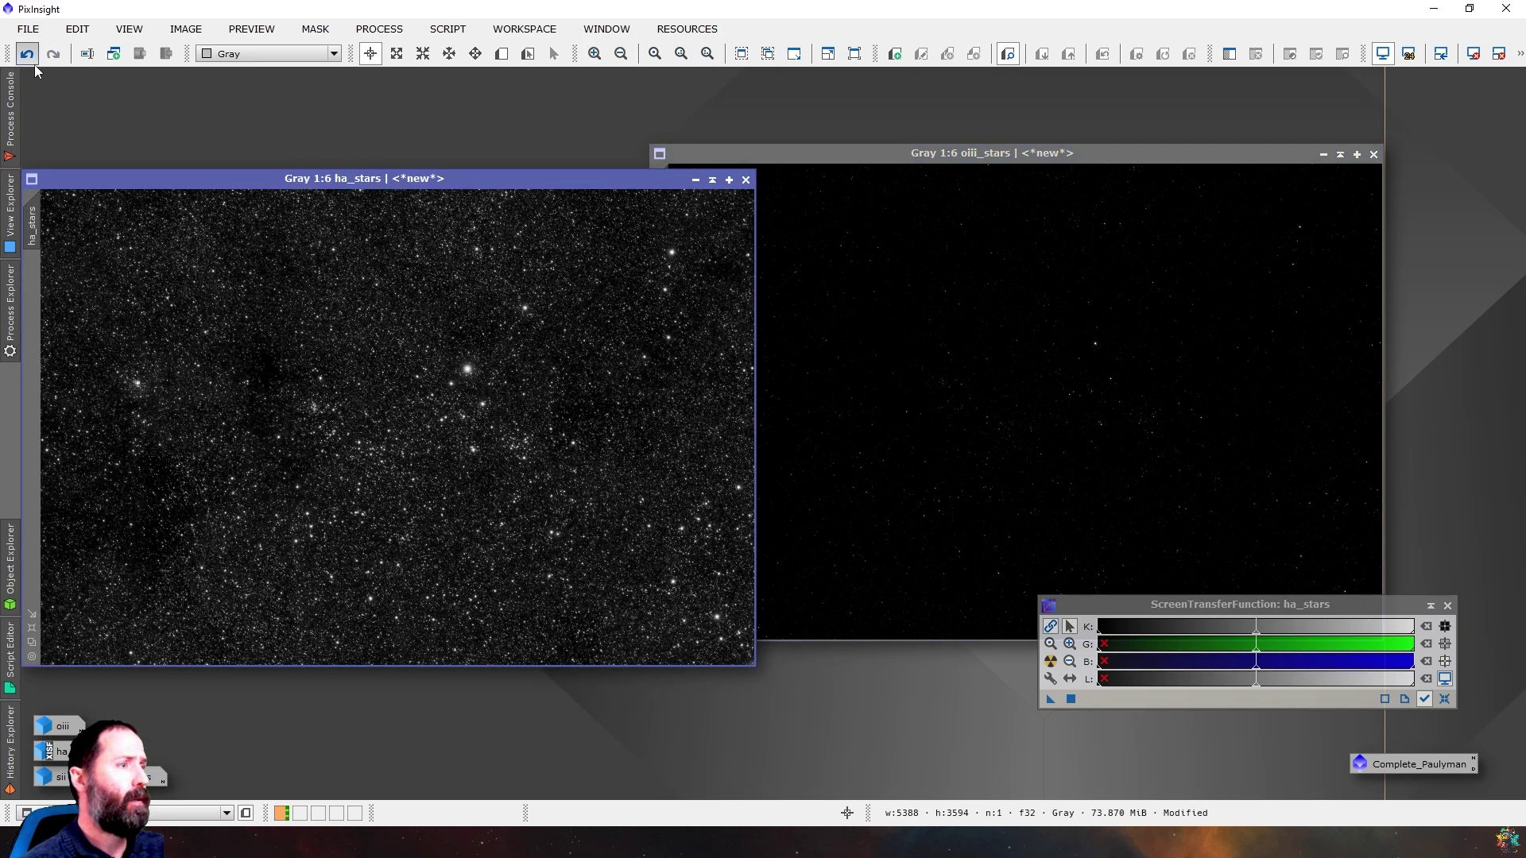
left_click(28, 54)
double_click(157, 776)
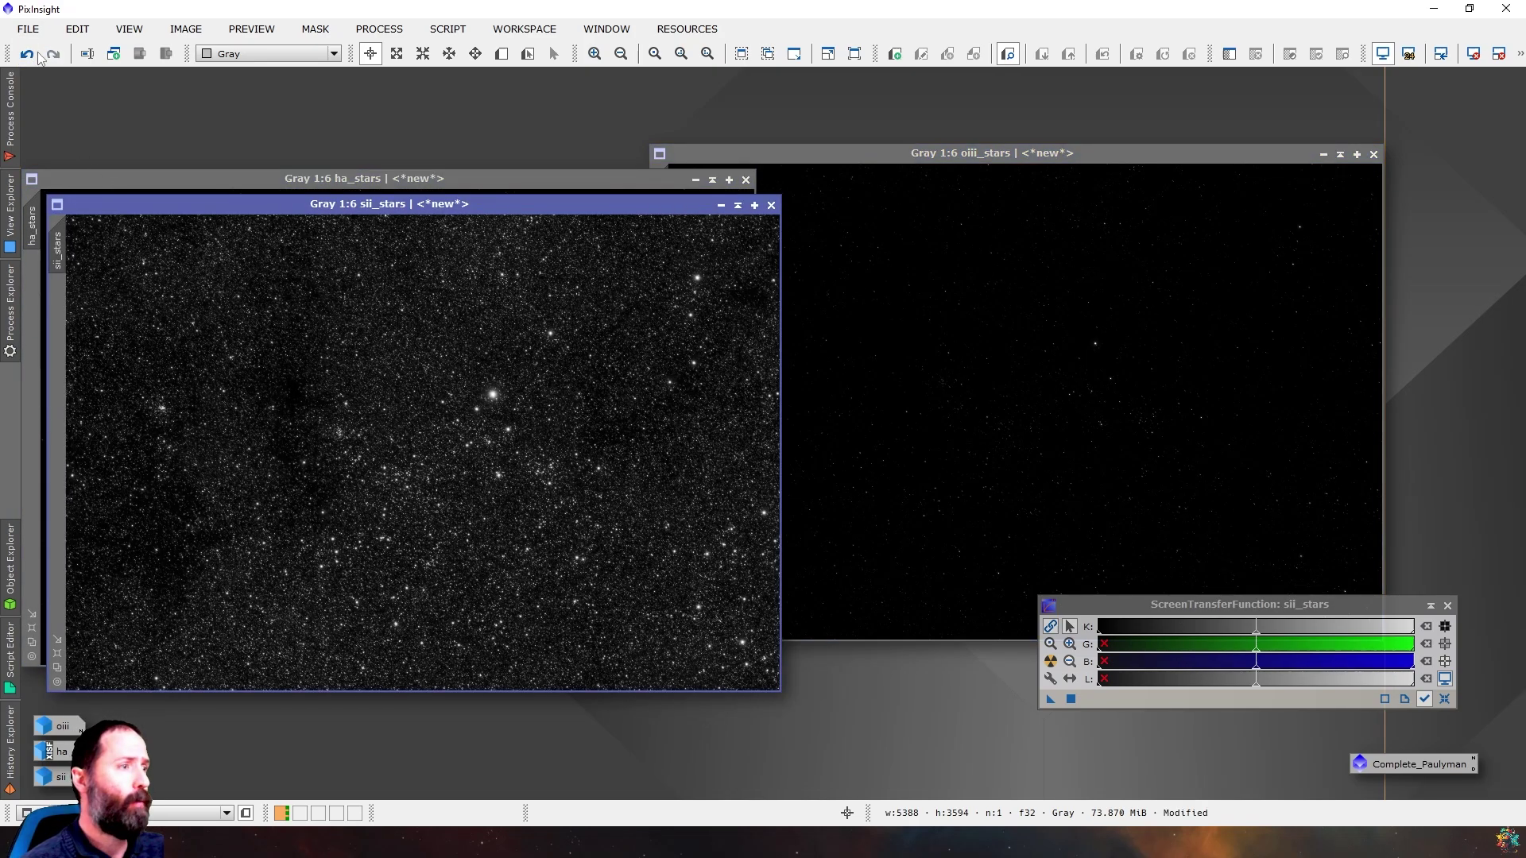
left_click(28, 54)
left_click(720, 205)
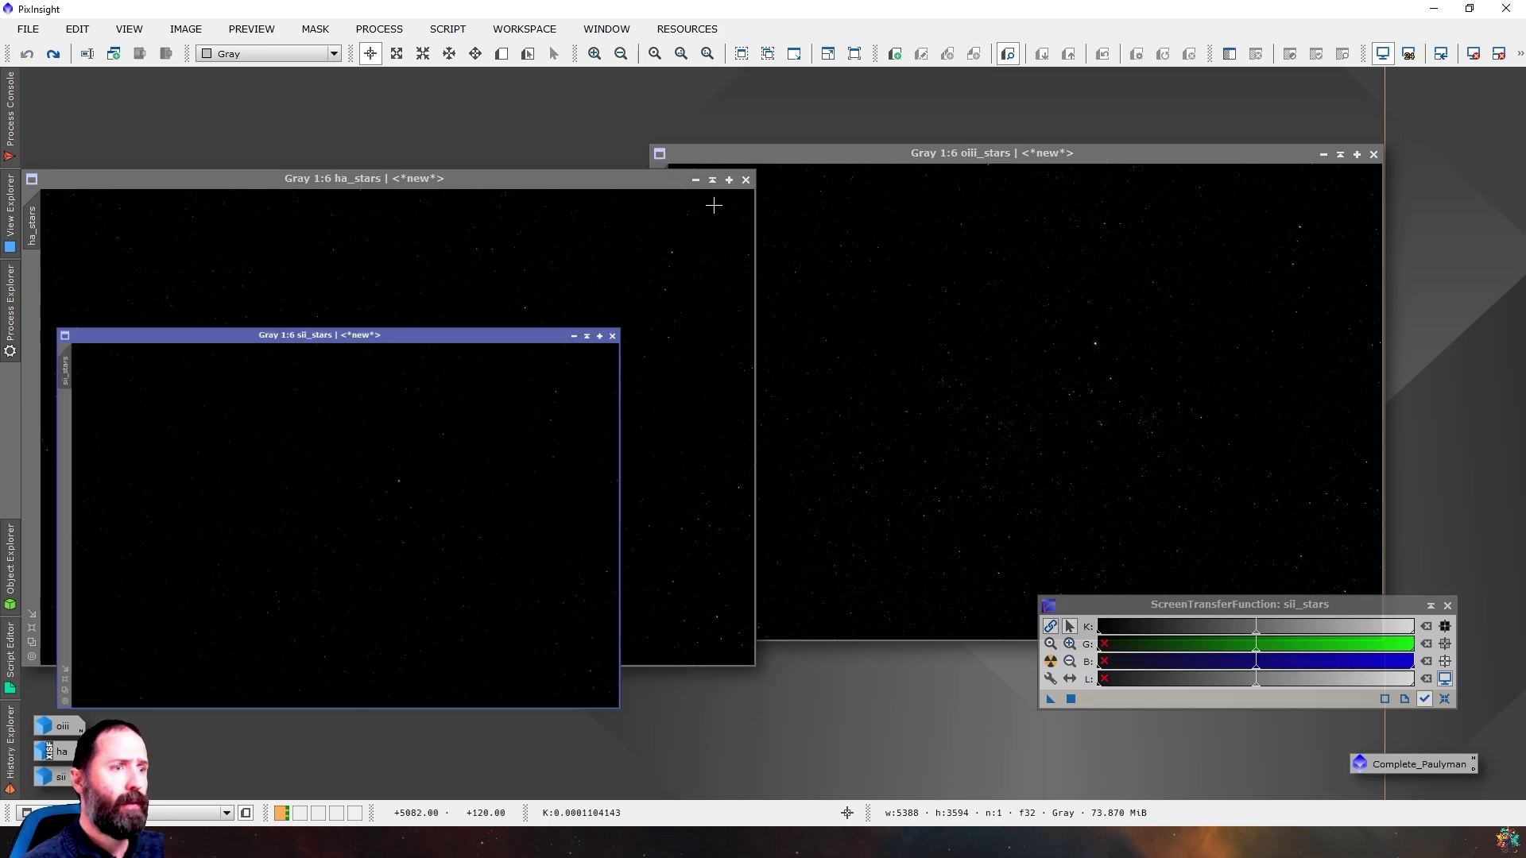
left_click(695, 181)
left_click(1323, 155)
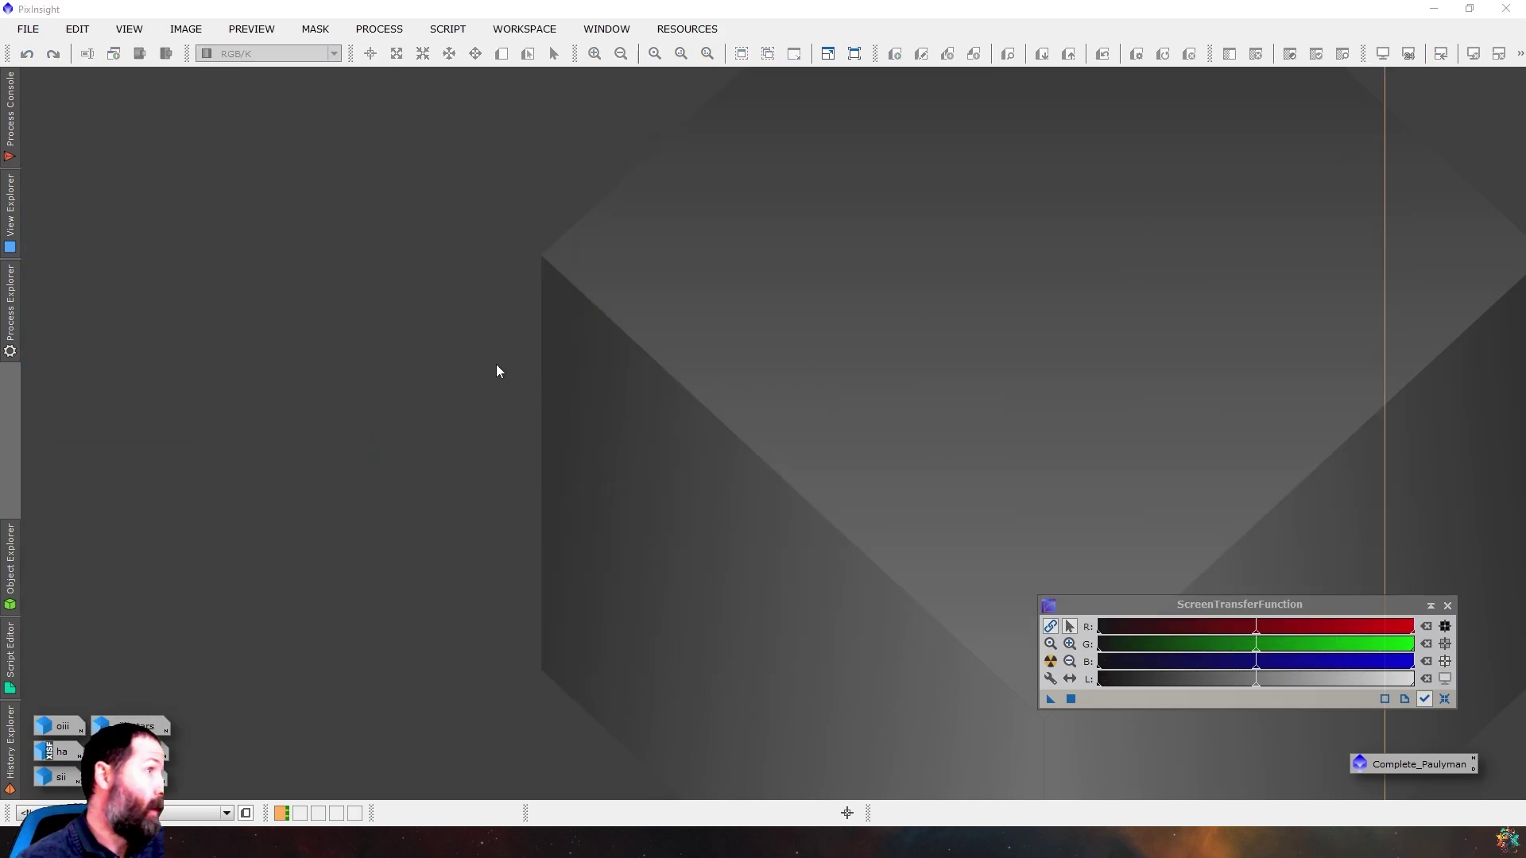
Run NB to RGB Star Combination with ha_stars, oiii_stars and sii_stars and Apply Star Stretch enabled
left_click(449, 30)
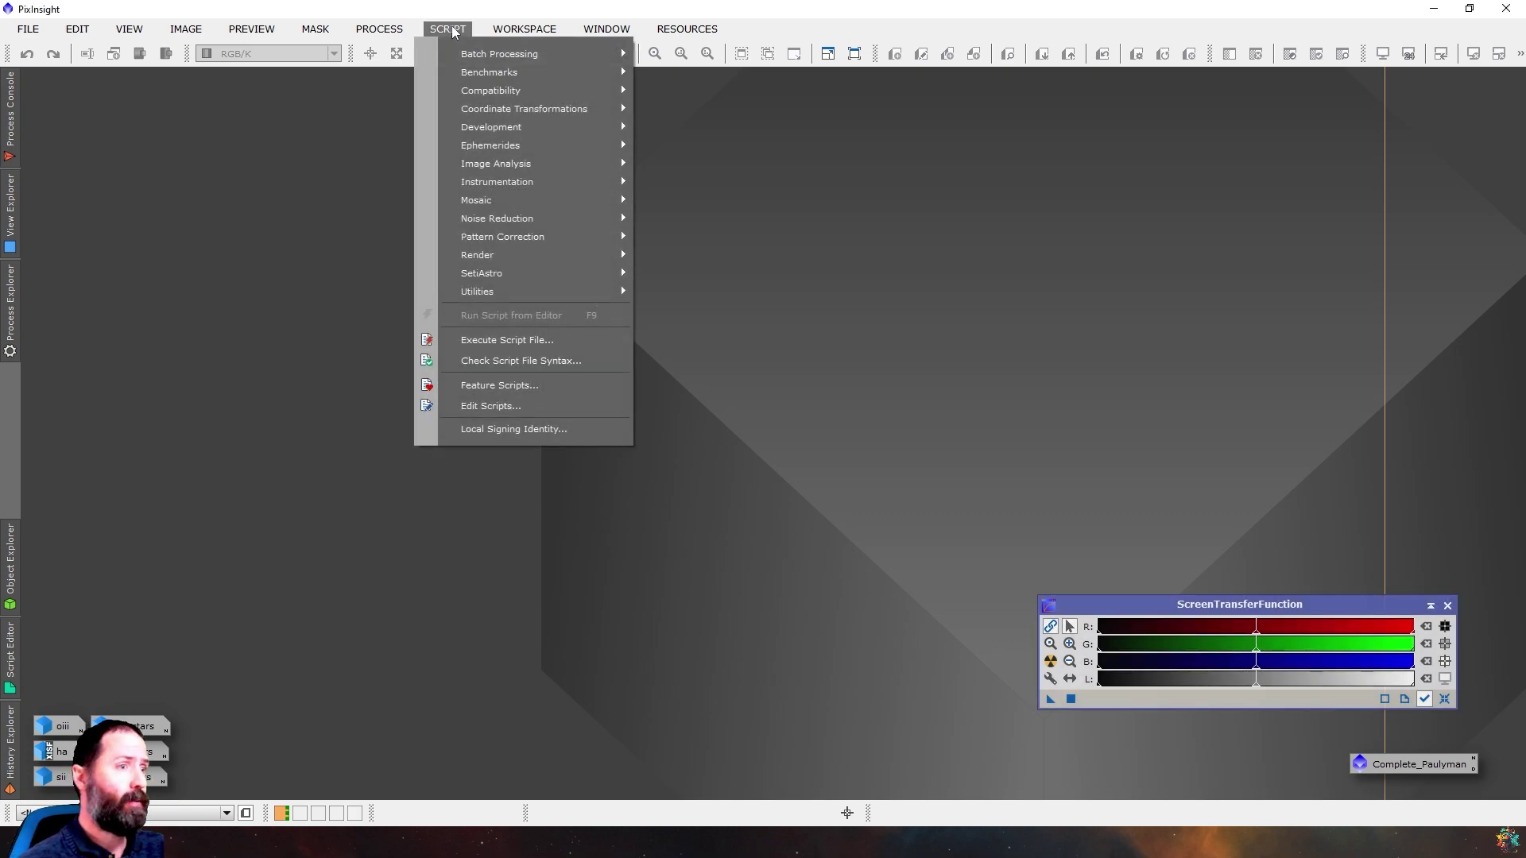
mouse_move(555, 273)
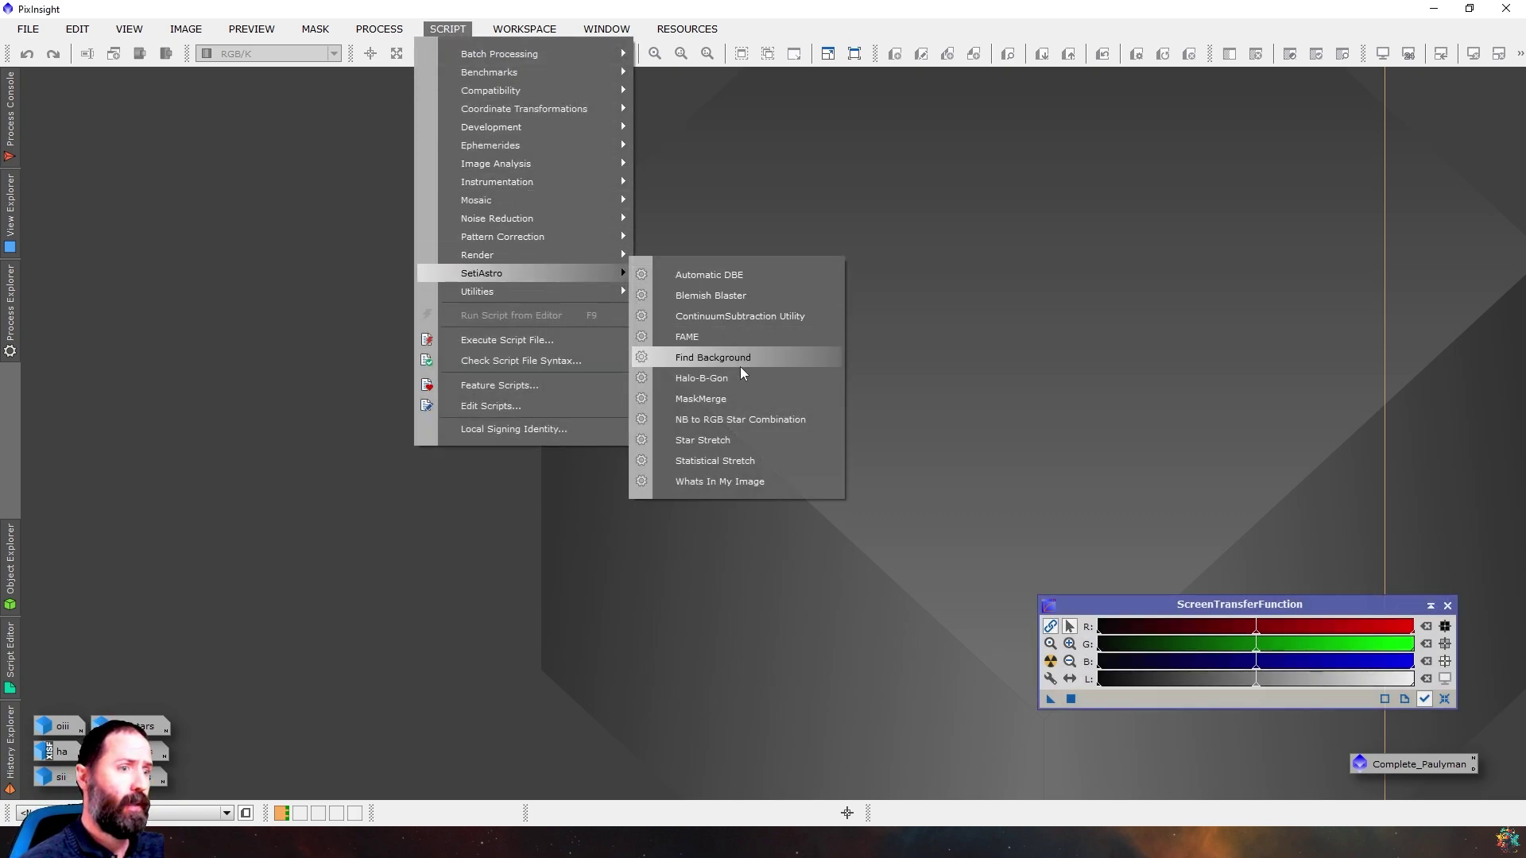
left_click(785, 421)
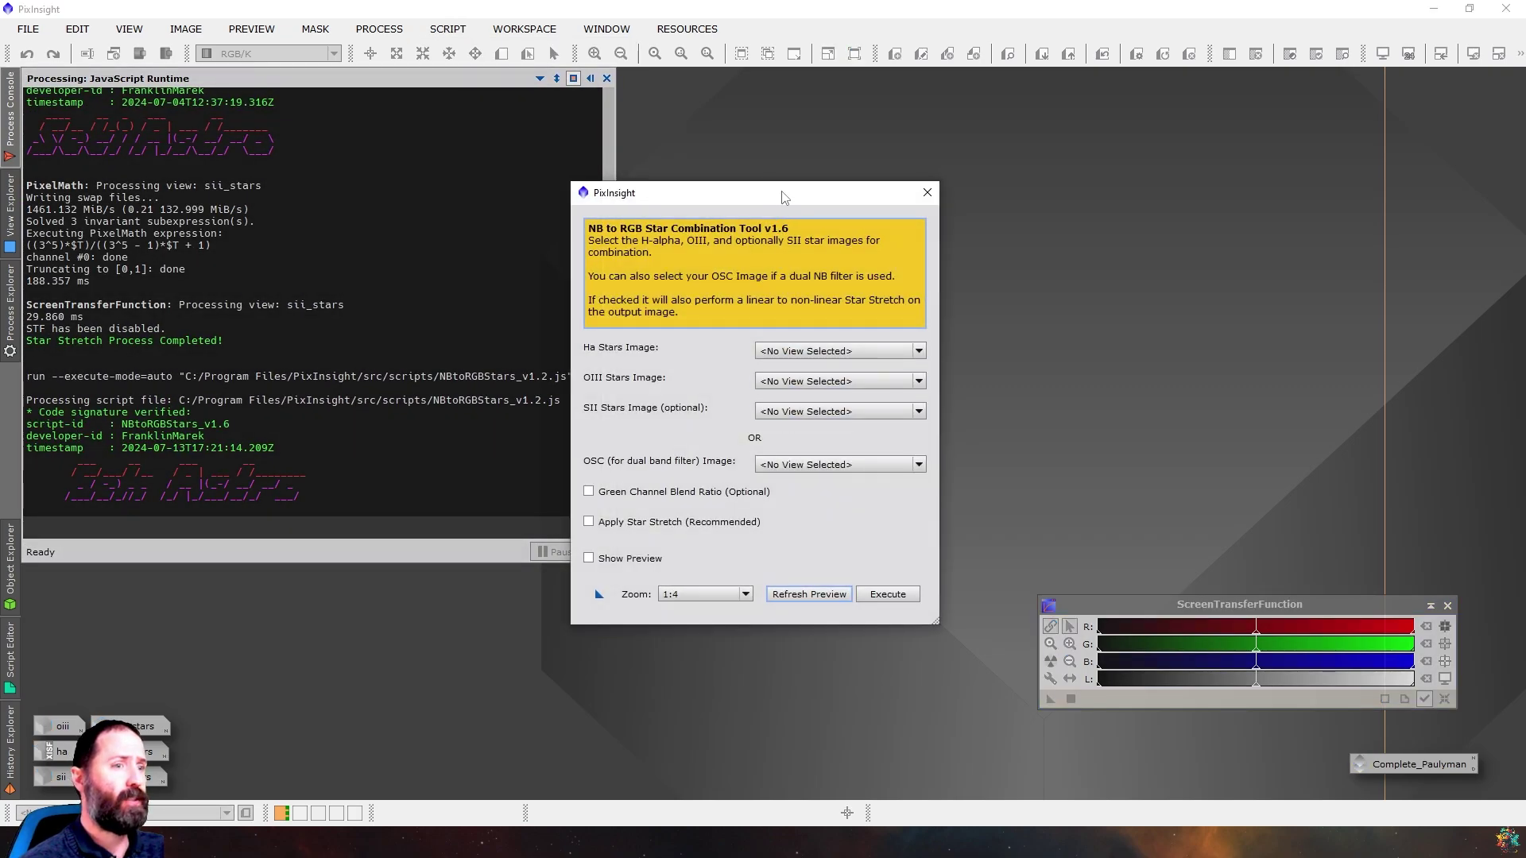
left_click_drag(784, 197, 1253, 157)
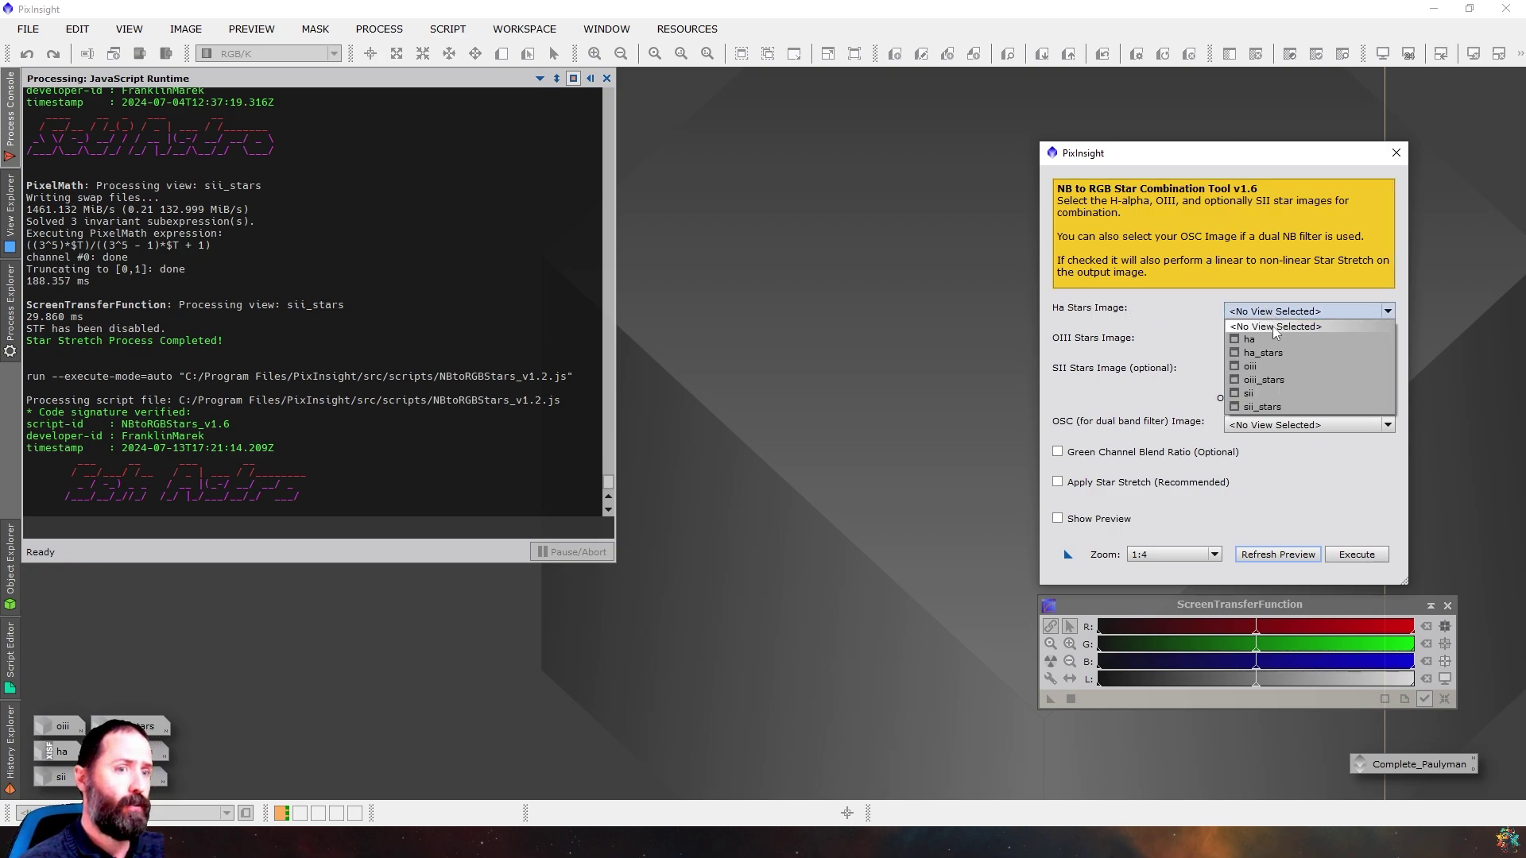
left_click(1276, 353)
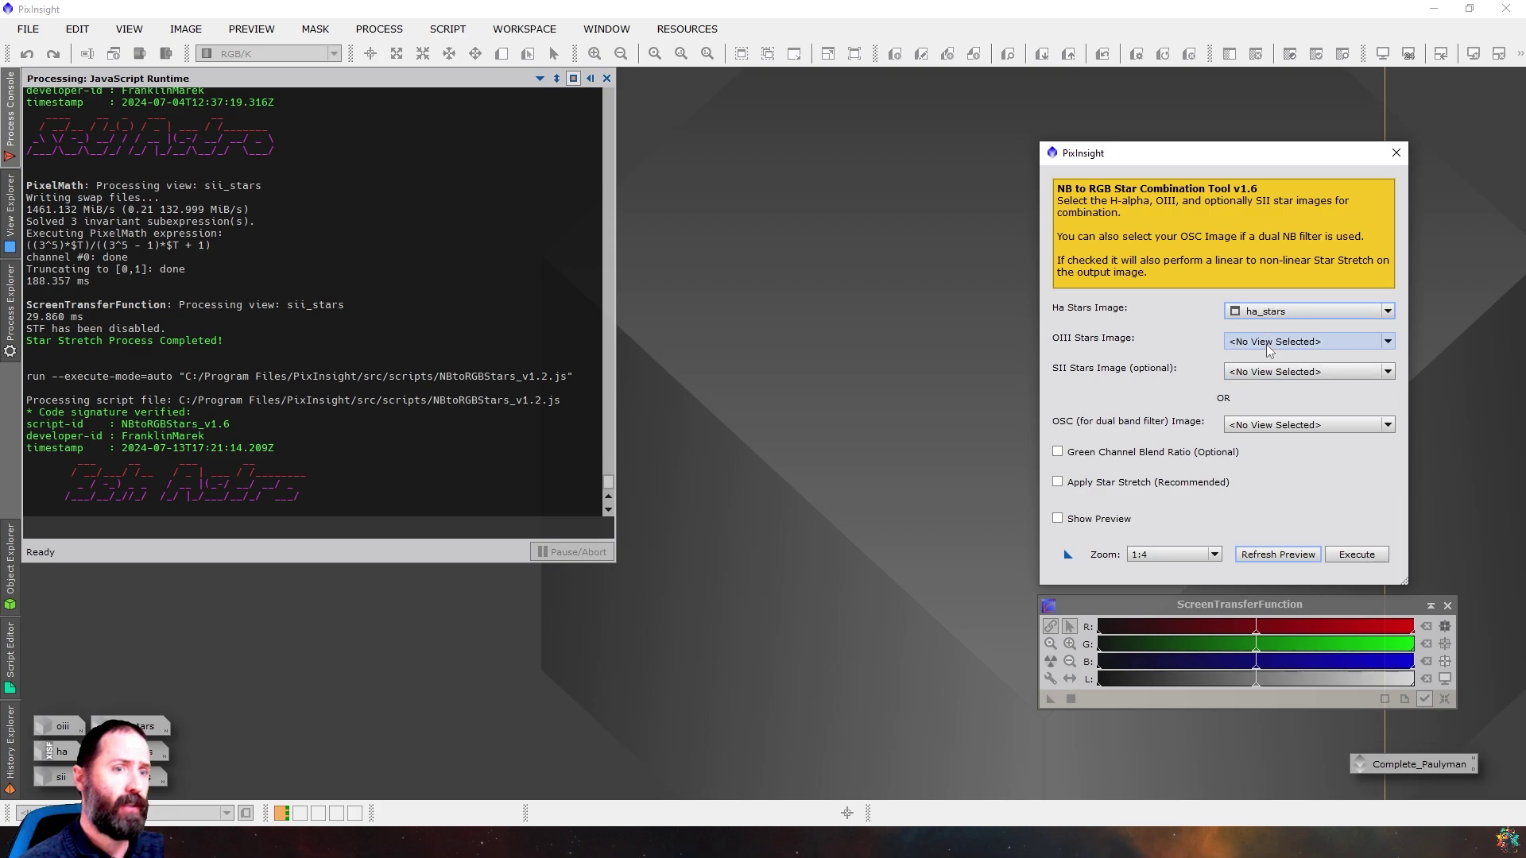
left_click(1269, 351)
left_click(1275, 410)
left_click(1272, 373)
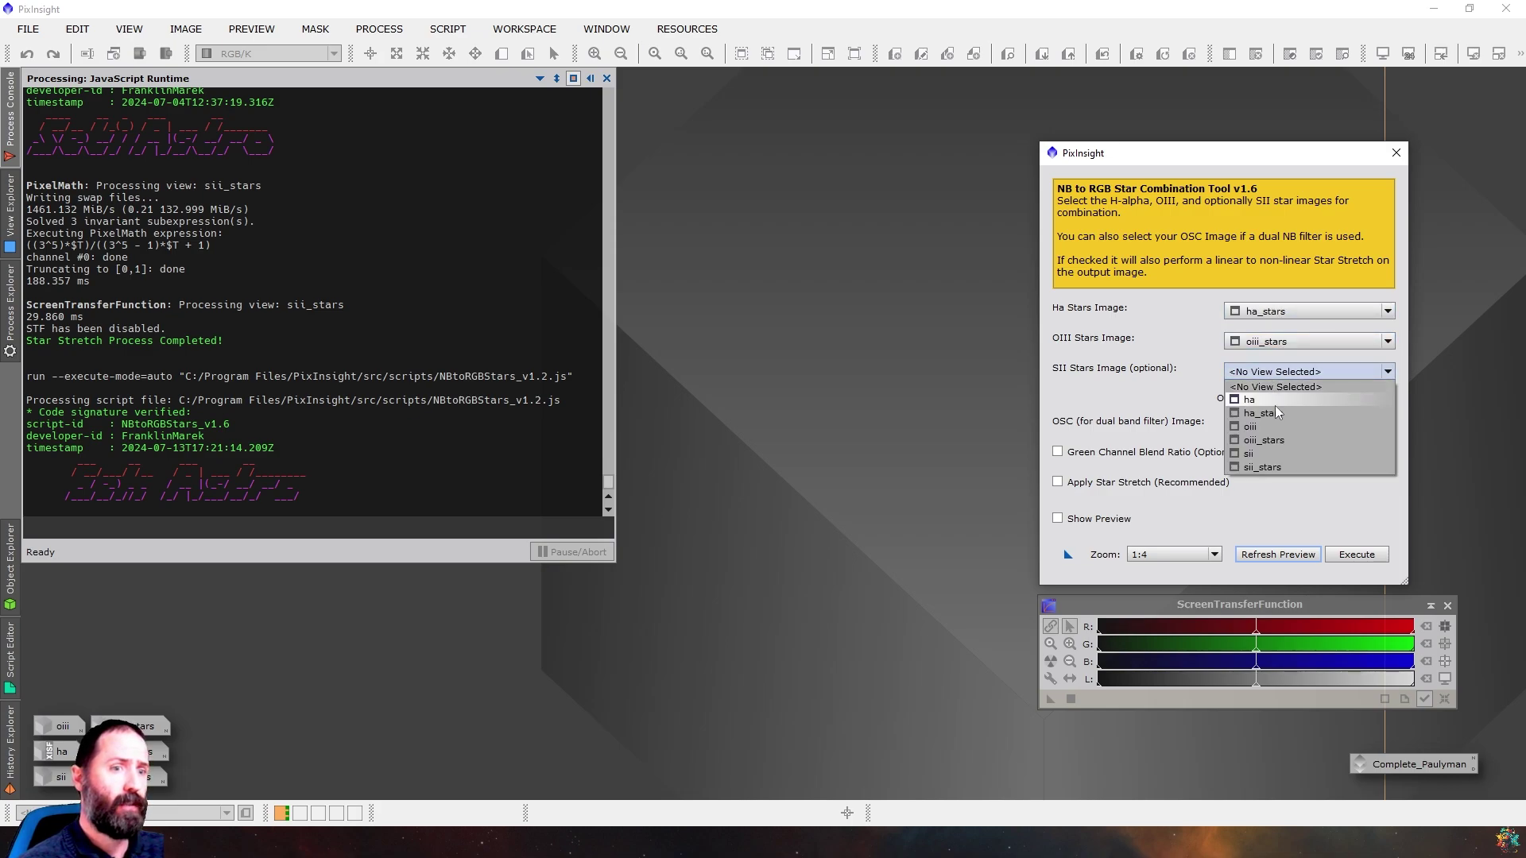
left_click(1271, 468)
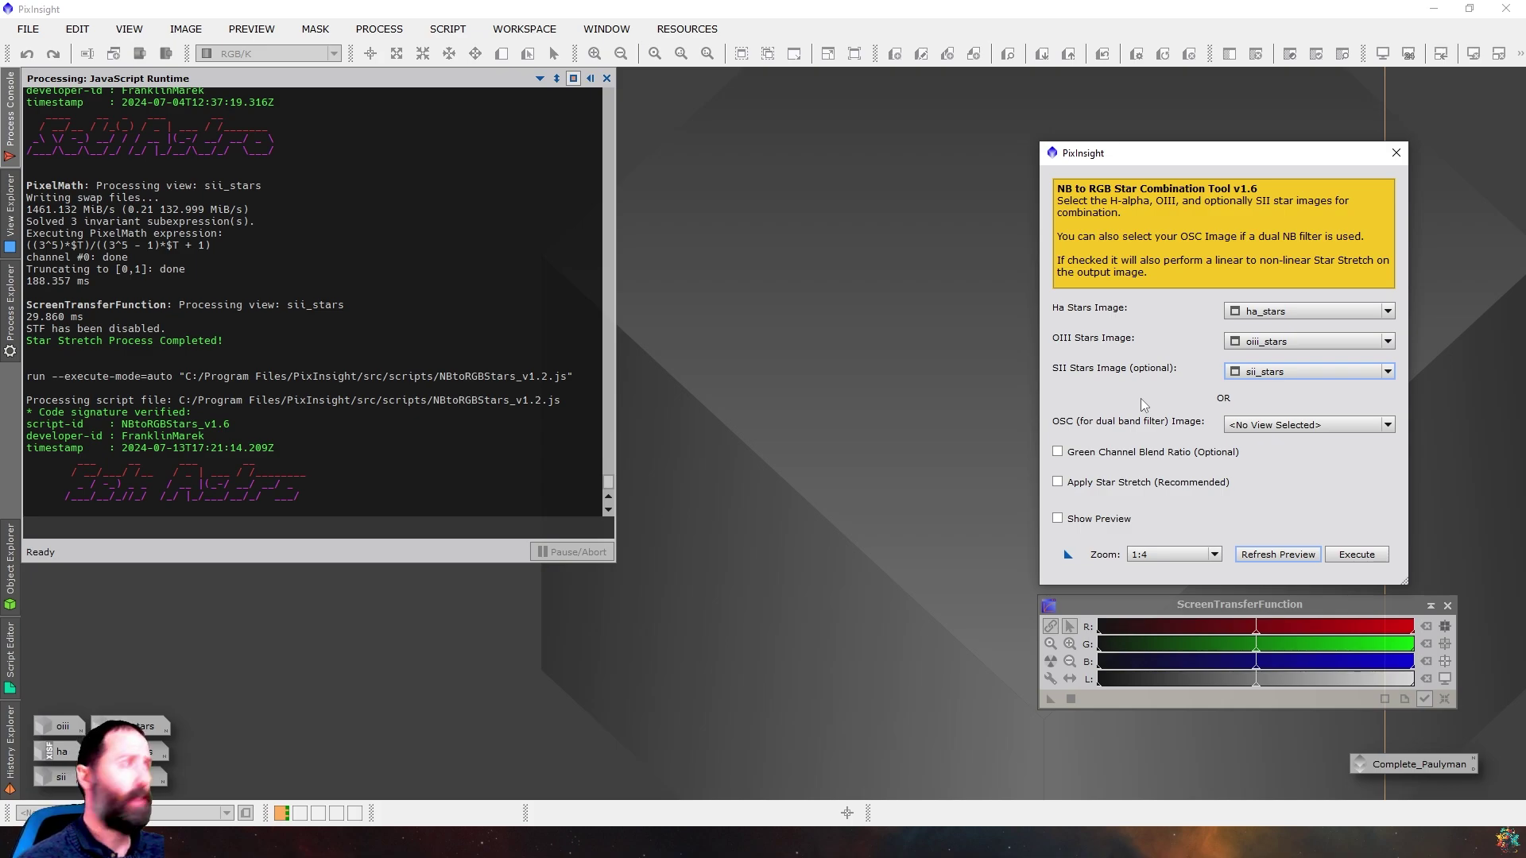
left_click(1091, 483)
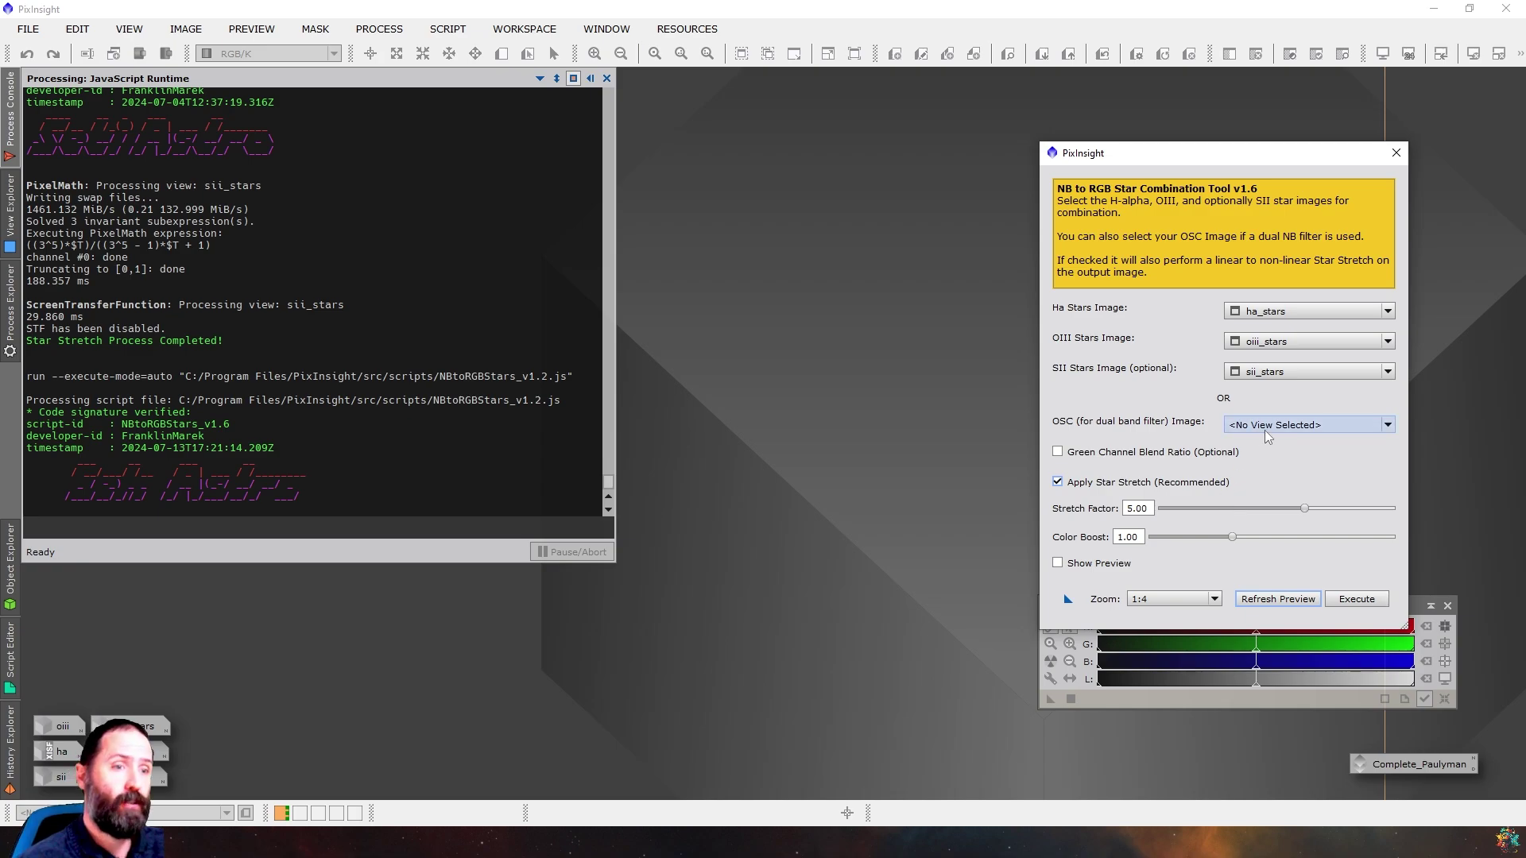
left_click(1354, 602)
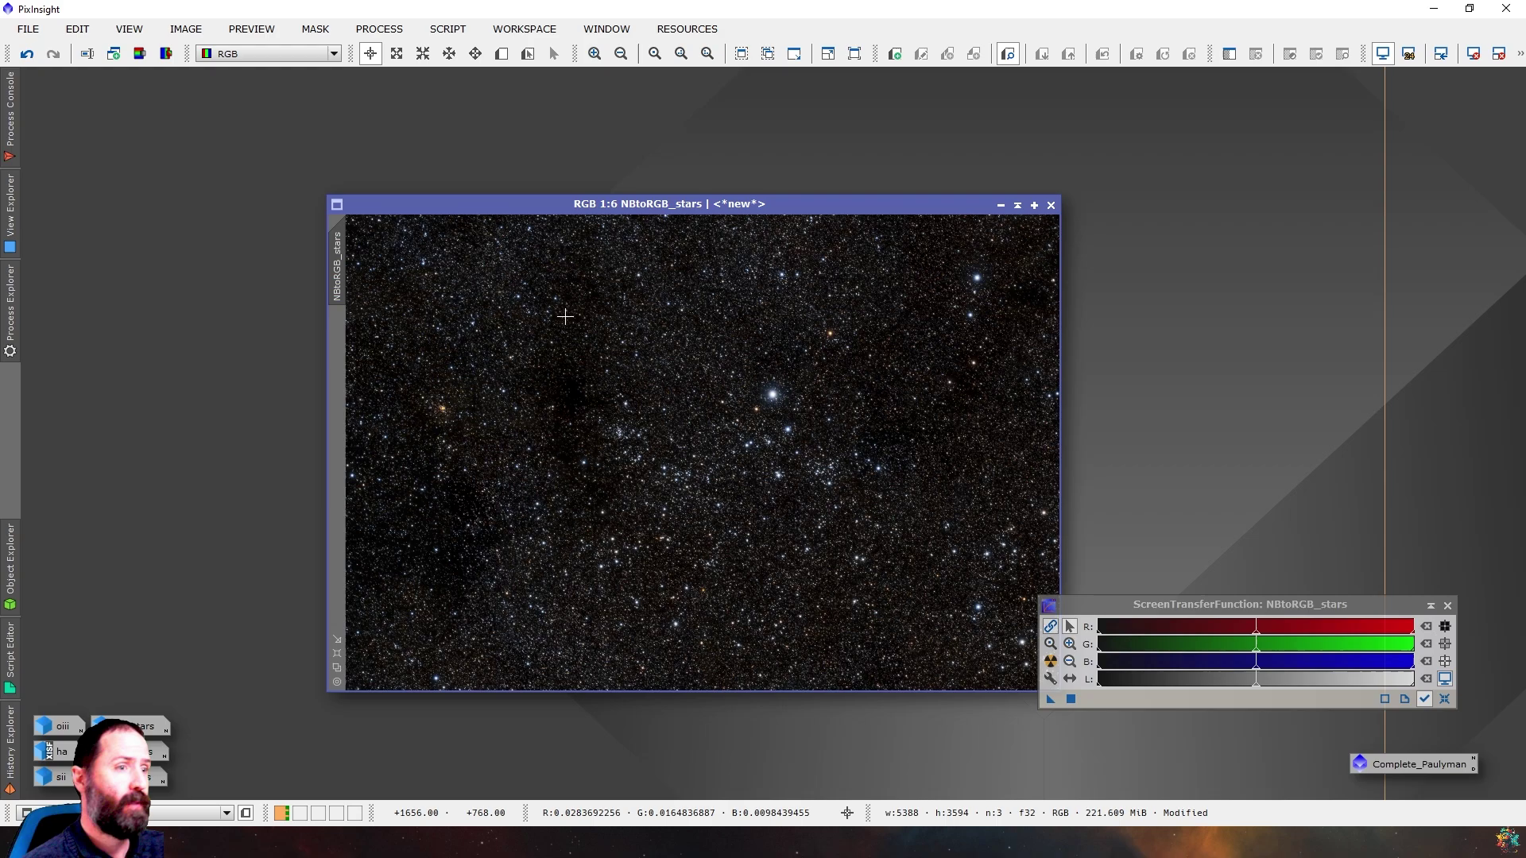
Rename the combined star image to Foraxx_stars and minimize it beside the other icons
right_click(340, 254)
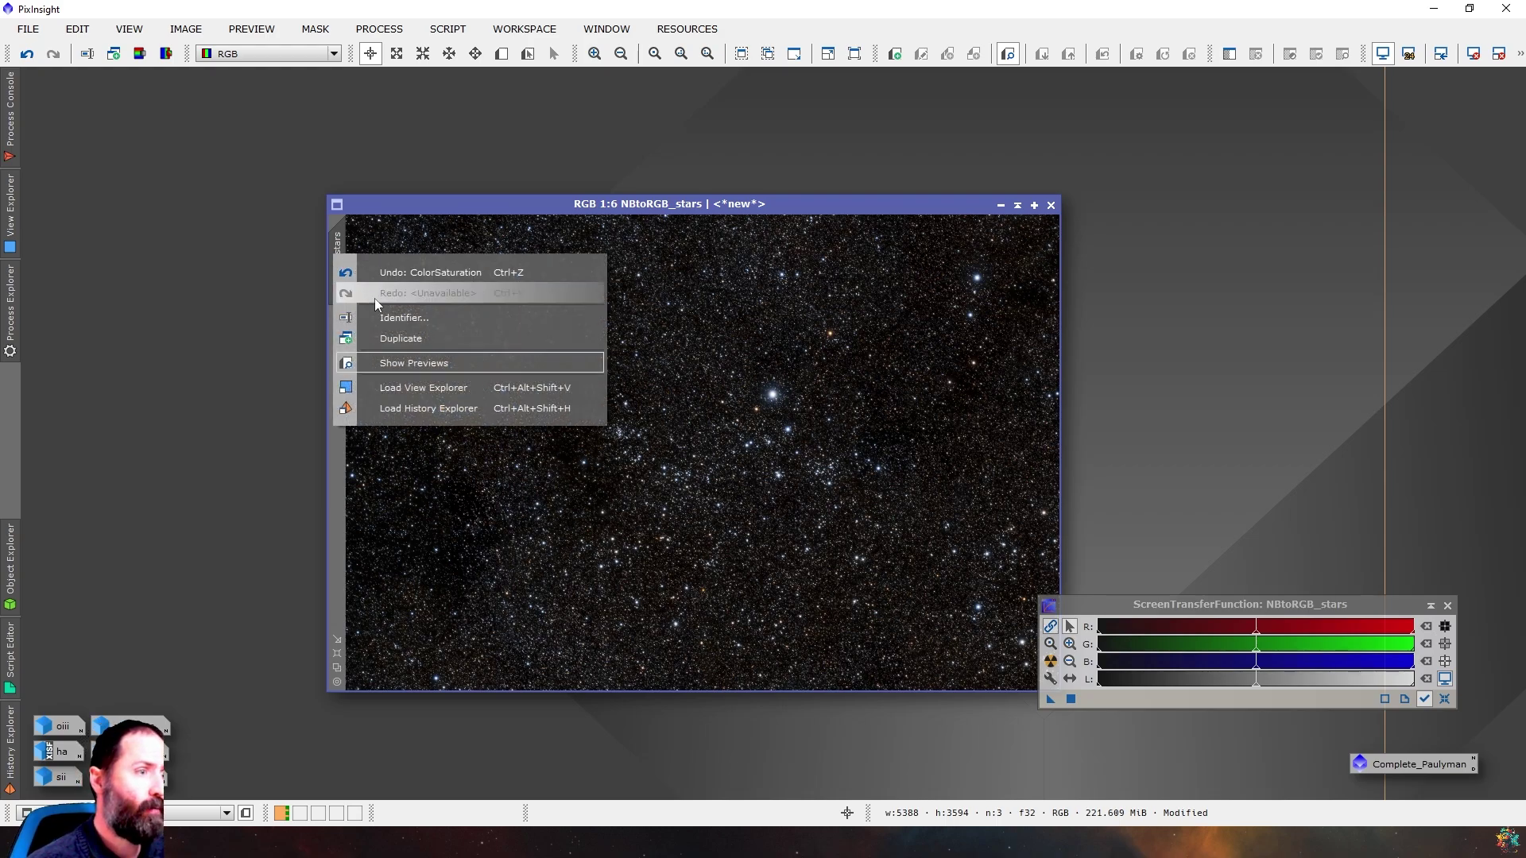
left_click(407, 323)
type("For")
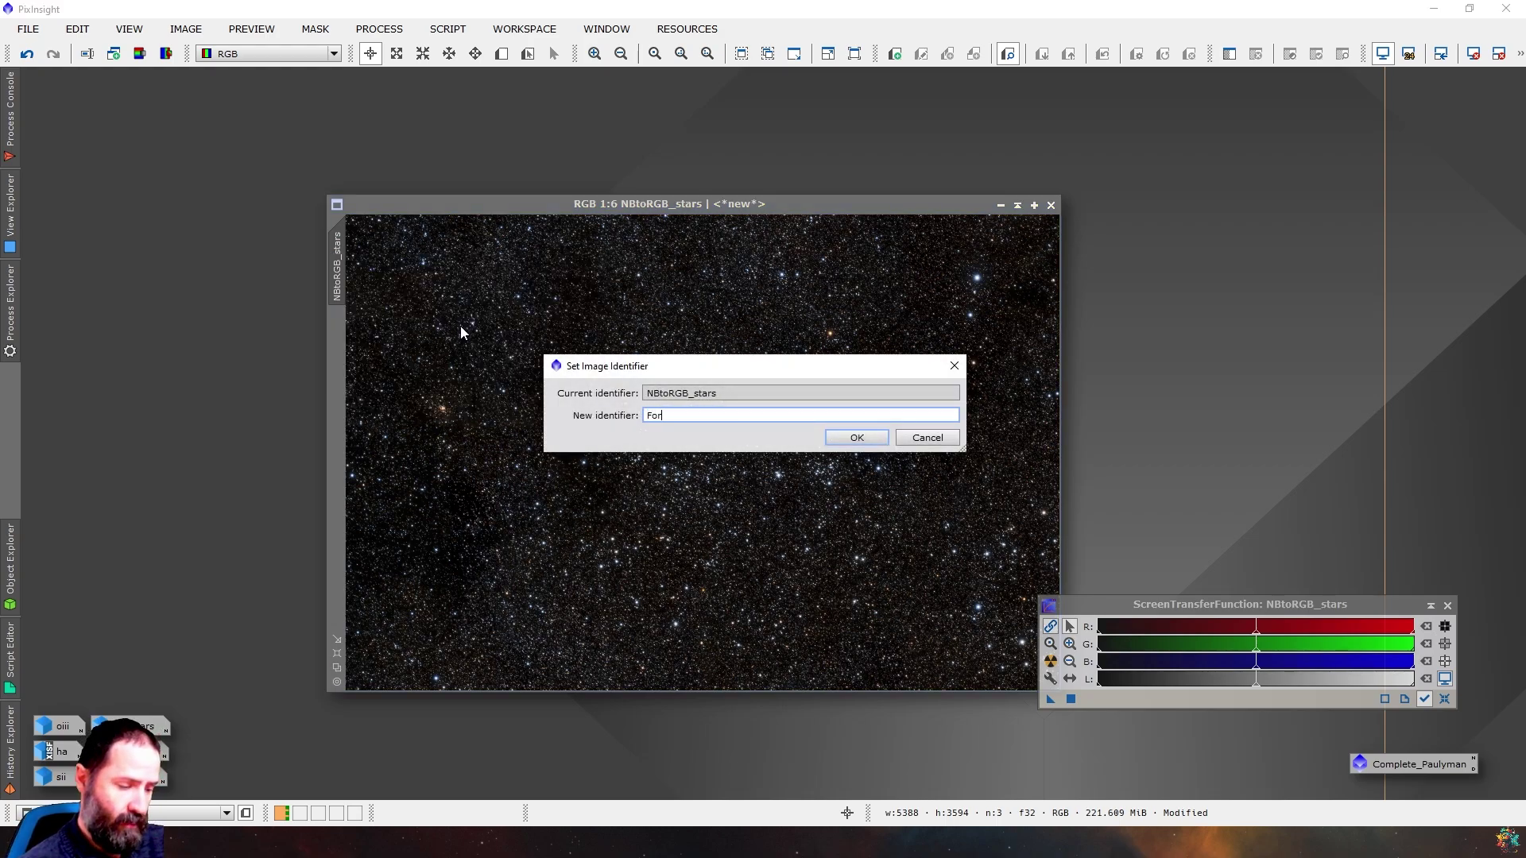
type("axx_stars")
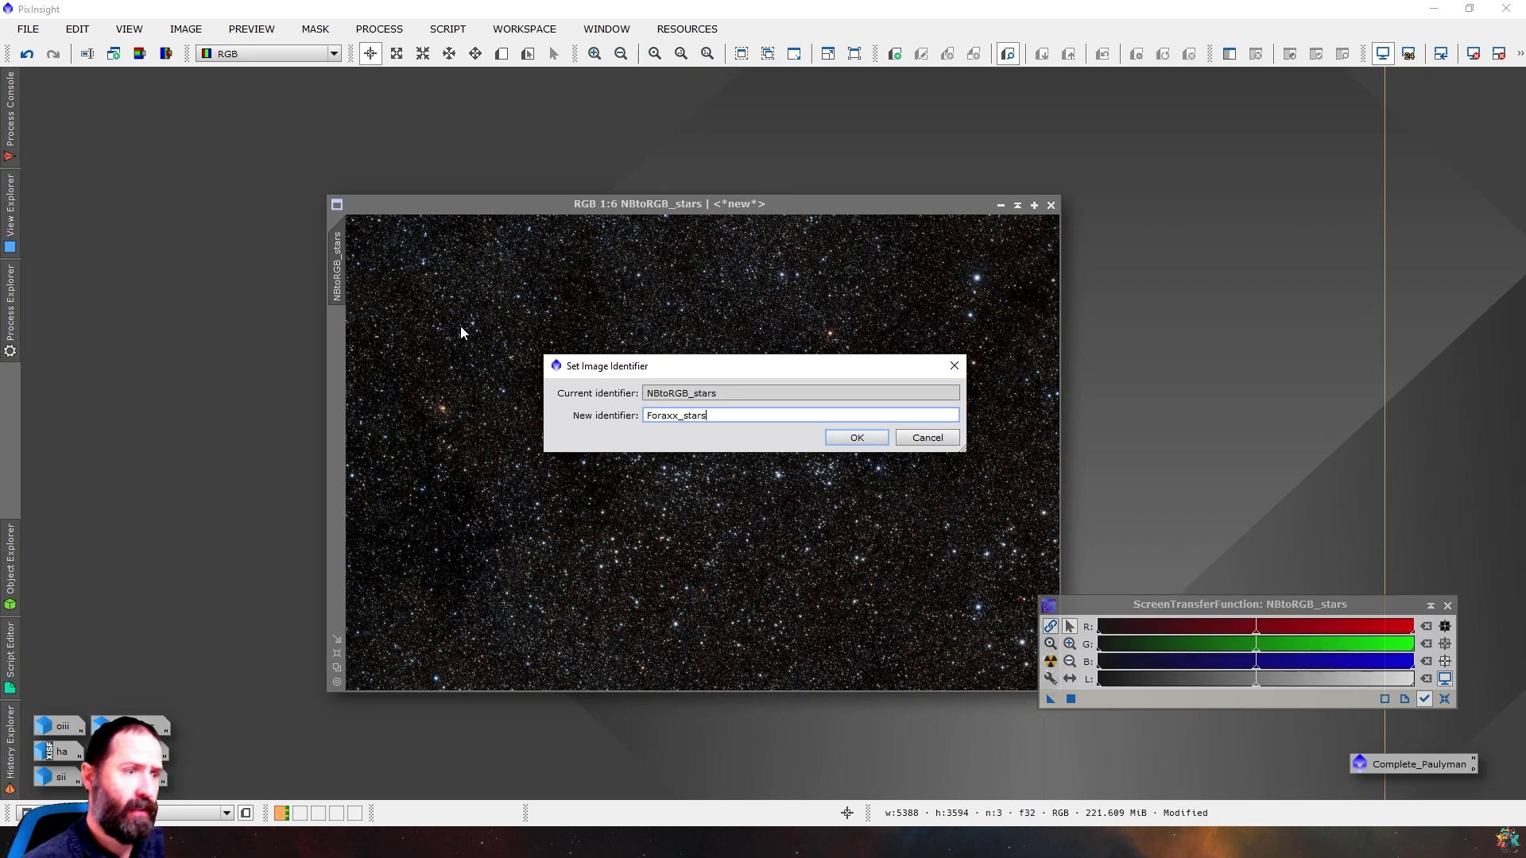
left_click(848, 440)
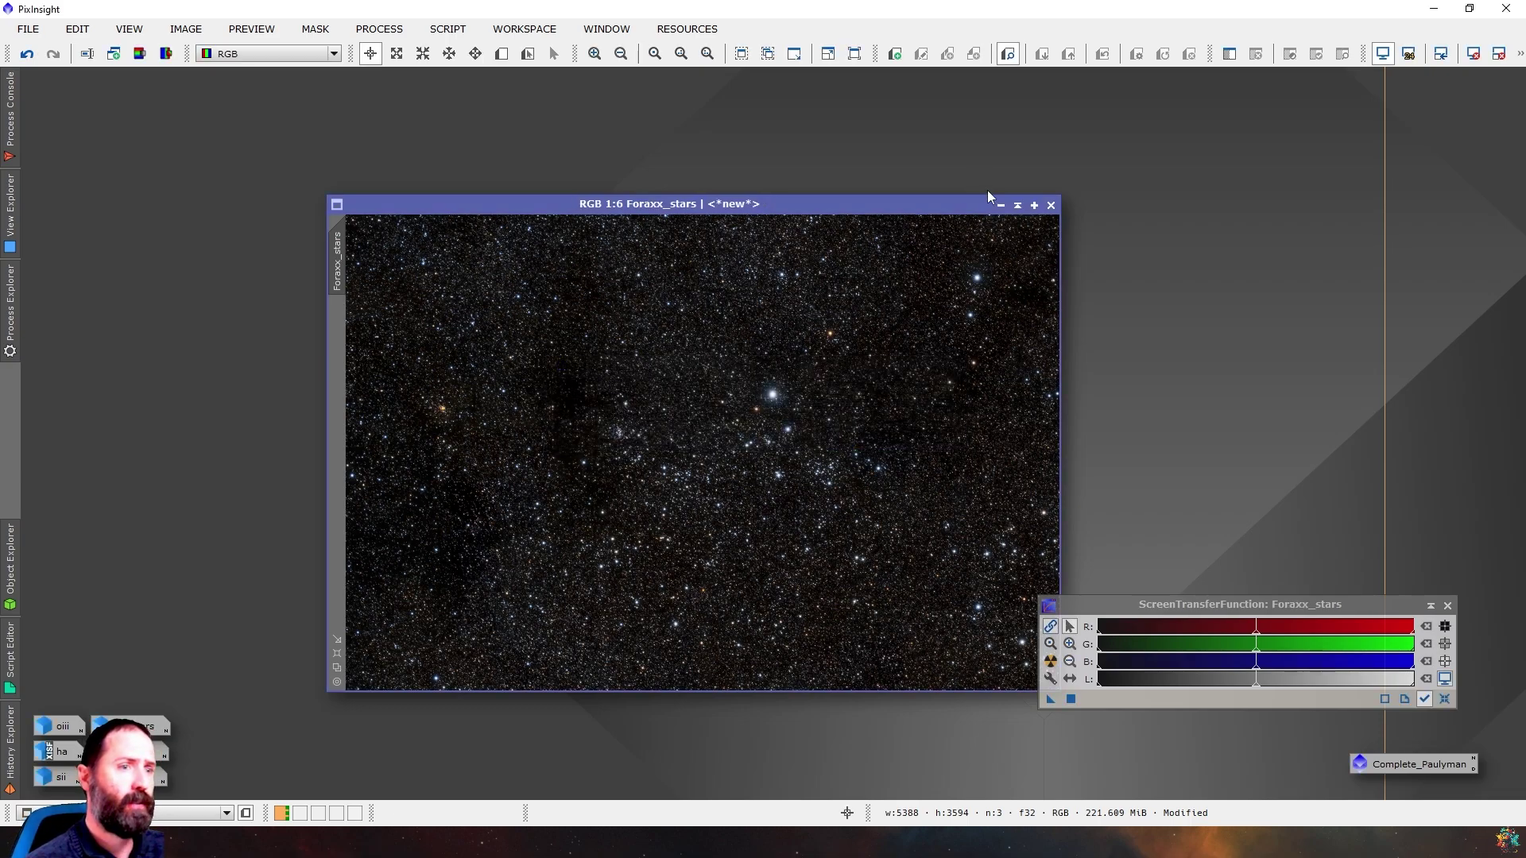
left_click(999, 205)
left_click_drag(752, 453, 256, 777)
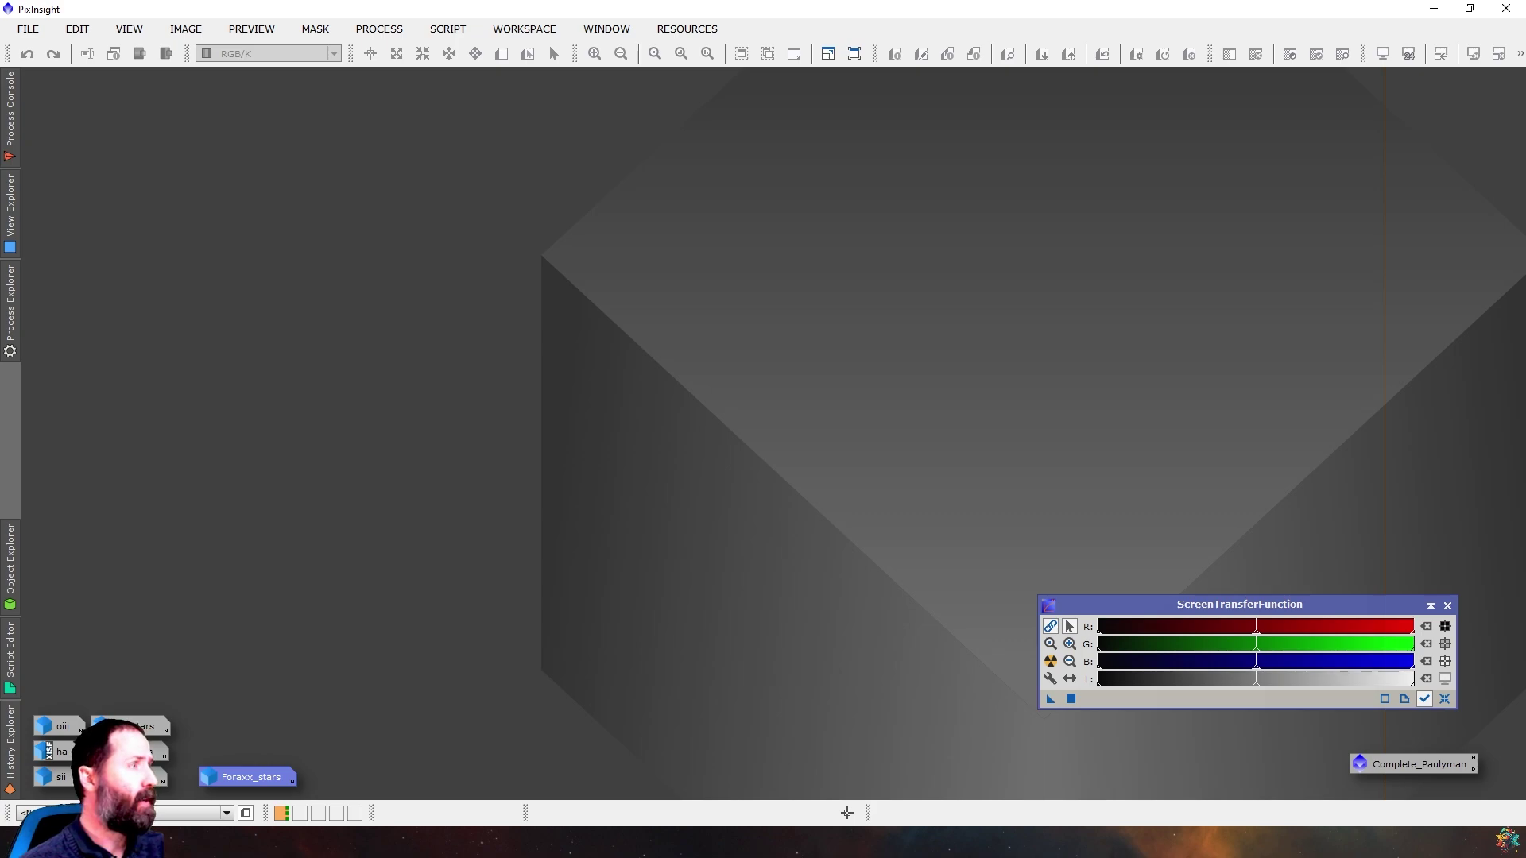
mouse_move(131, 752)
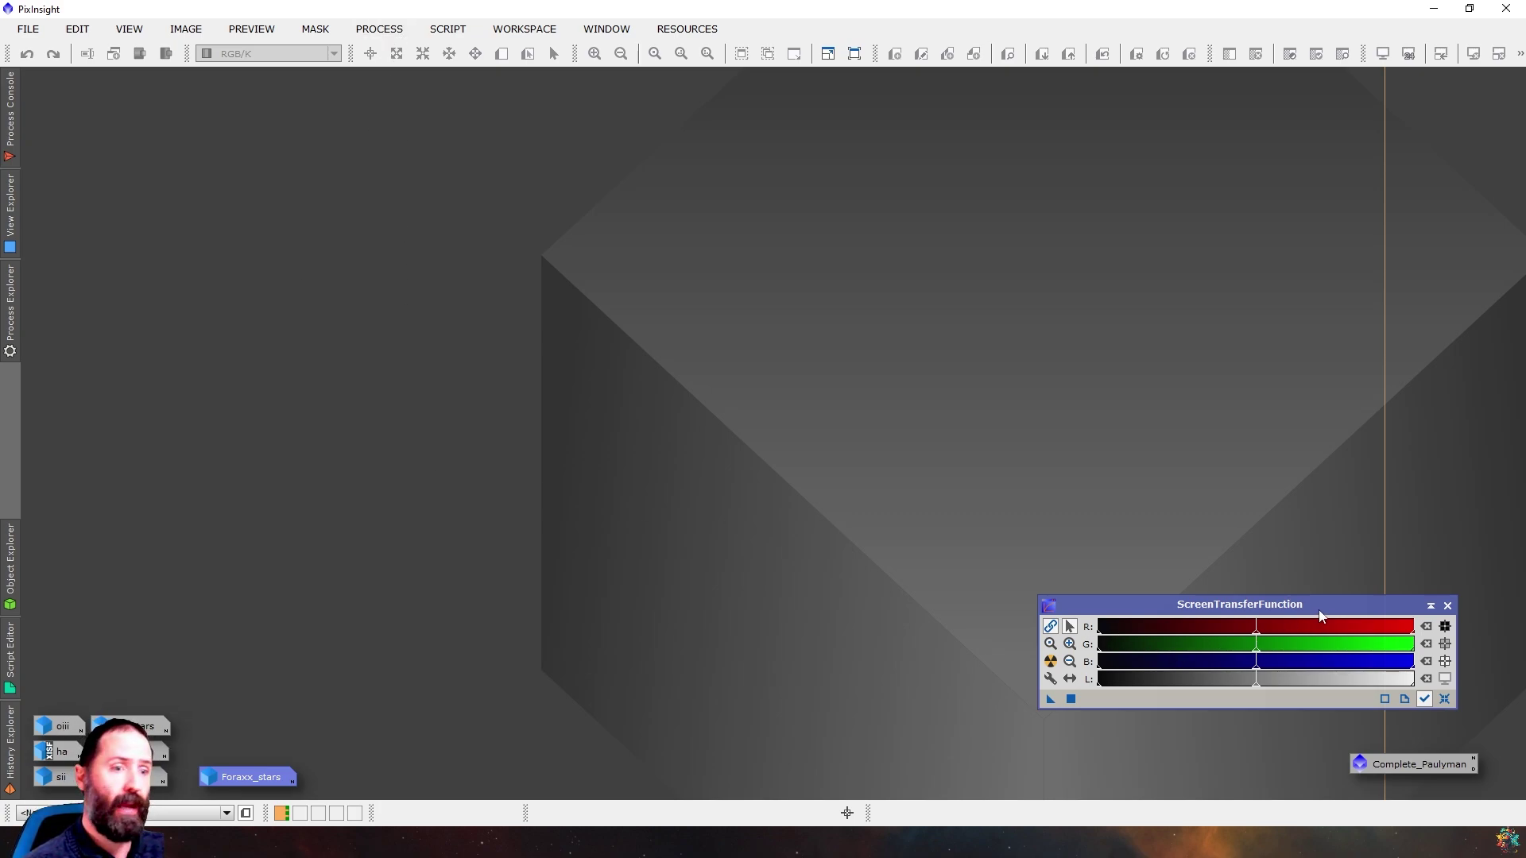
Open the ha image and apply the saved Complete_Paulyman process to it
left_click(63, 754)
double_click(62, 751)
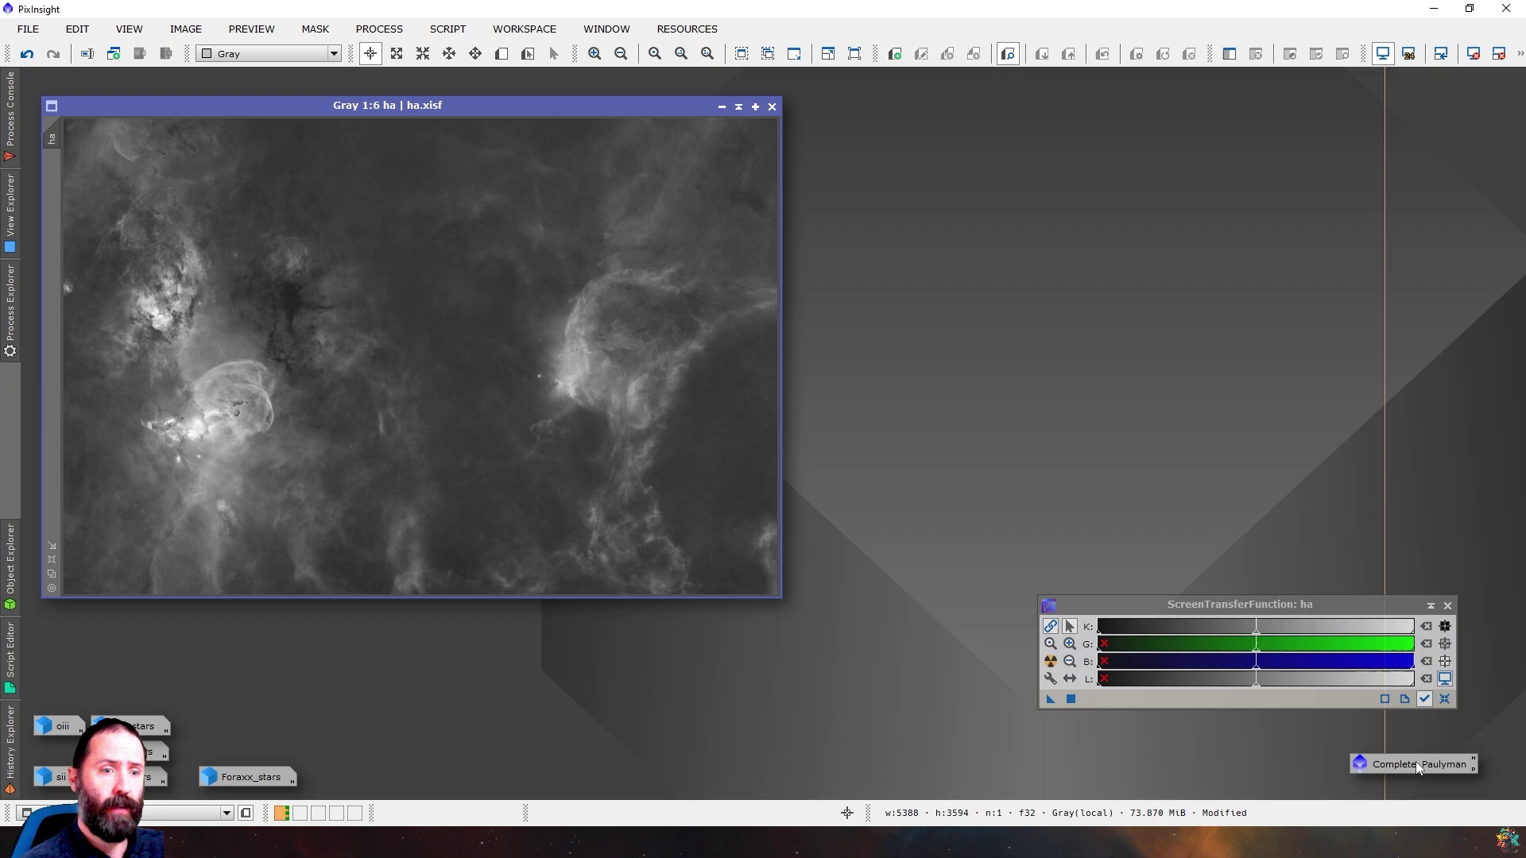
left_click_drag(1417, 765, 622, 426)
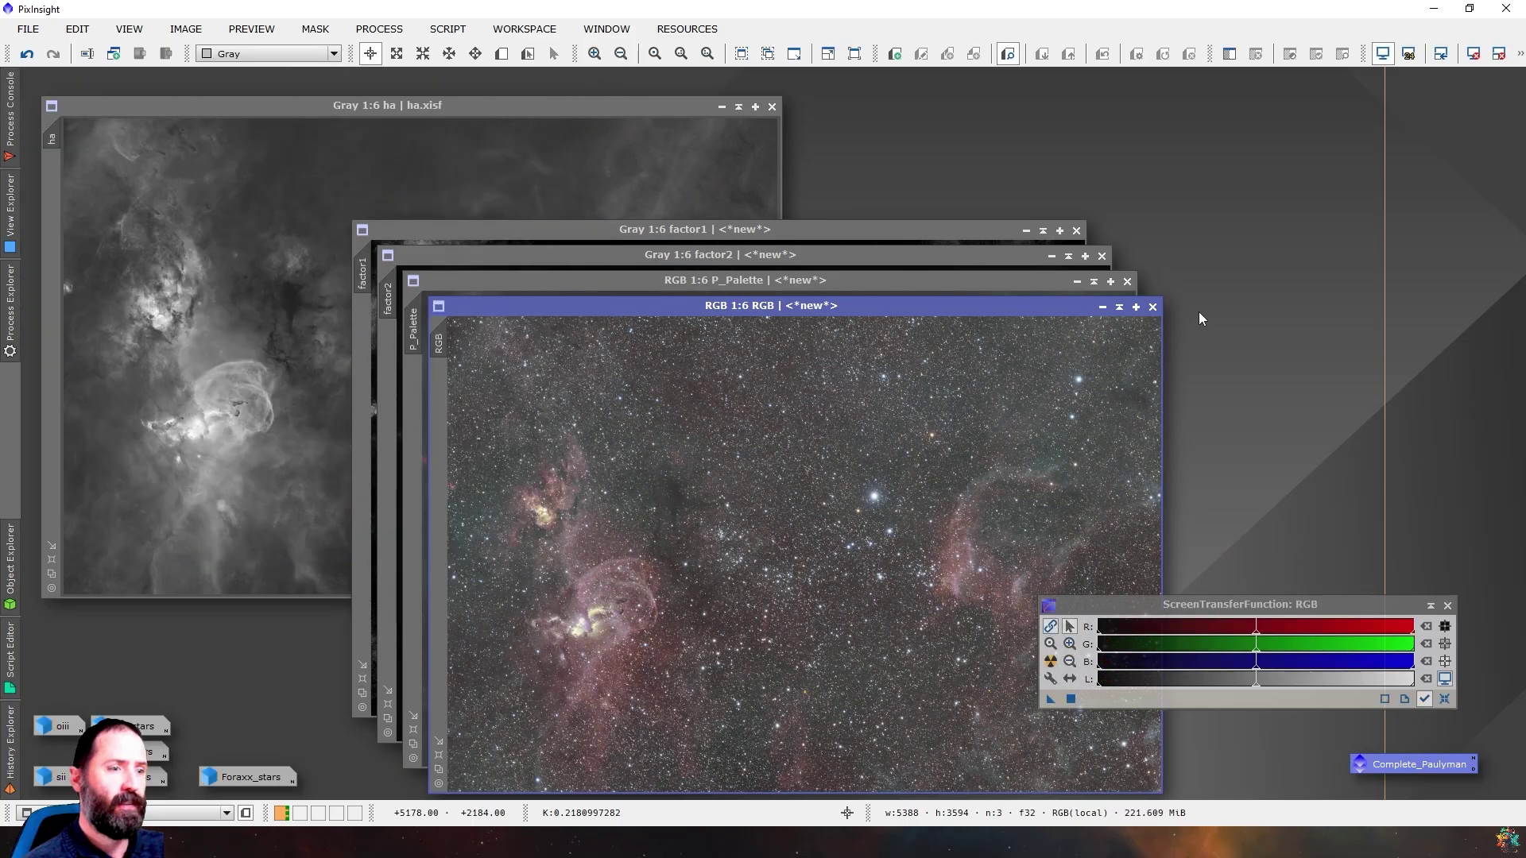
Minimize P_Palette, factor2, factor1 and ha, arranging their icons along the bottom-left
left_click(1077, 281)
left_click(1052, 256)
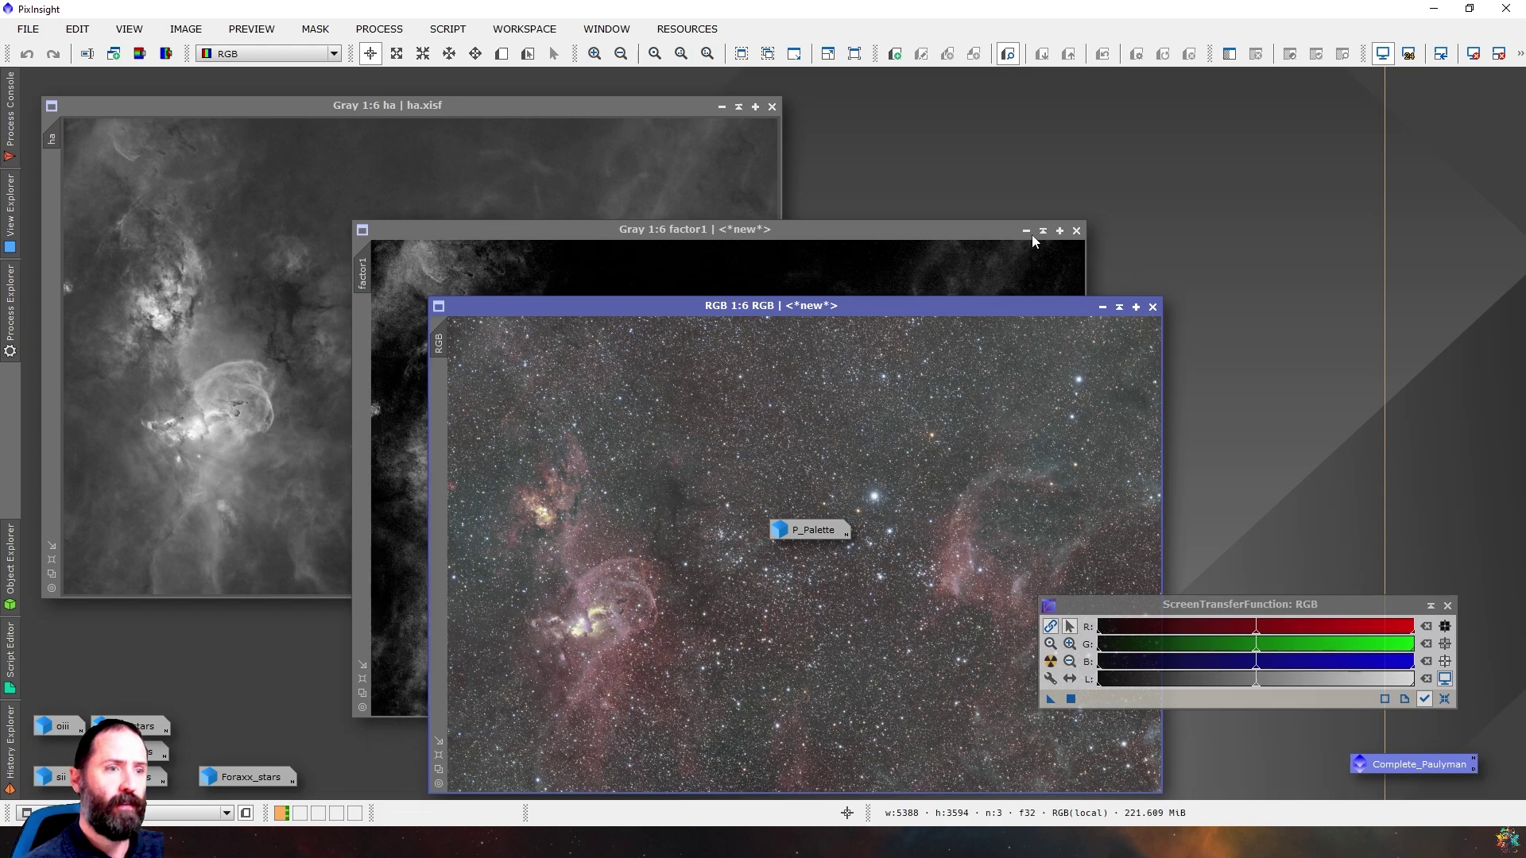
left_click(1026, 230)
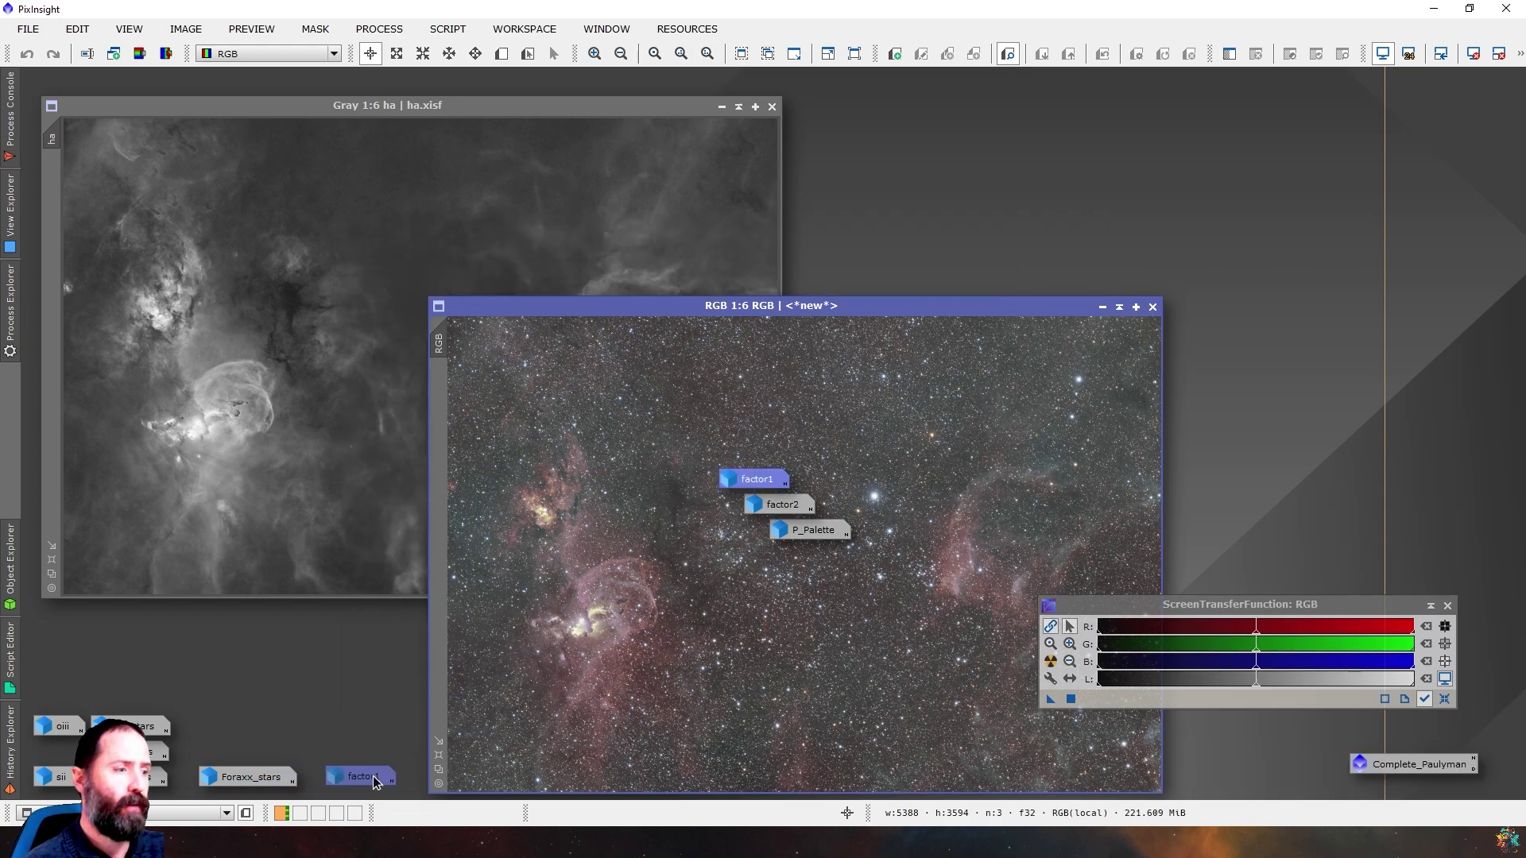
left_click_drag(376, 782, 376, 781)
left_click_drag(802, 506, 219, 738)
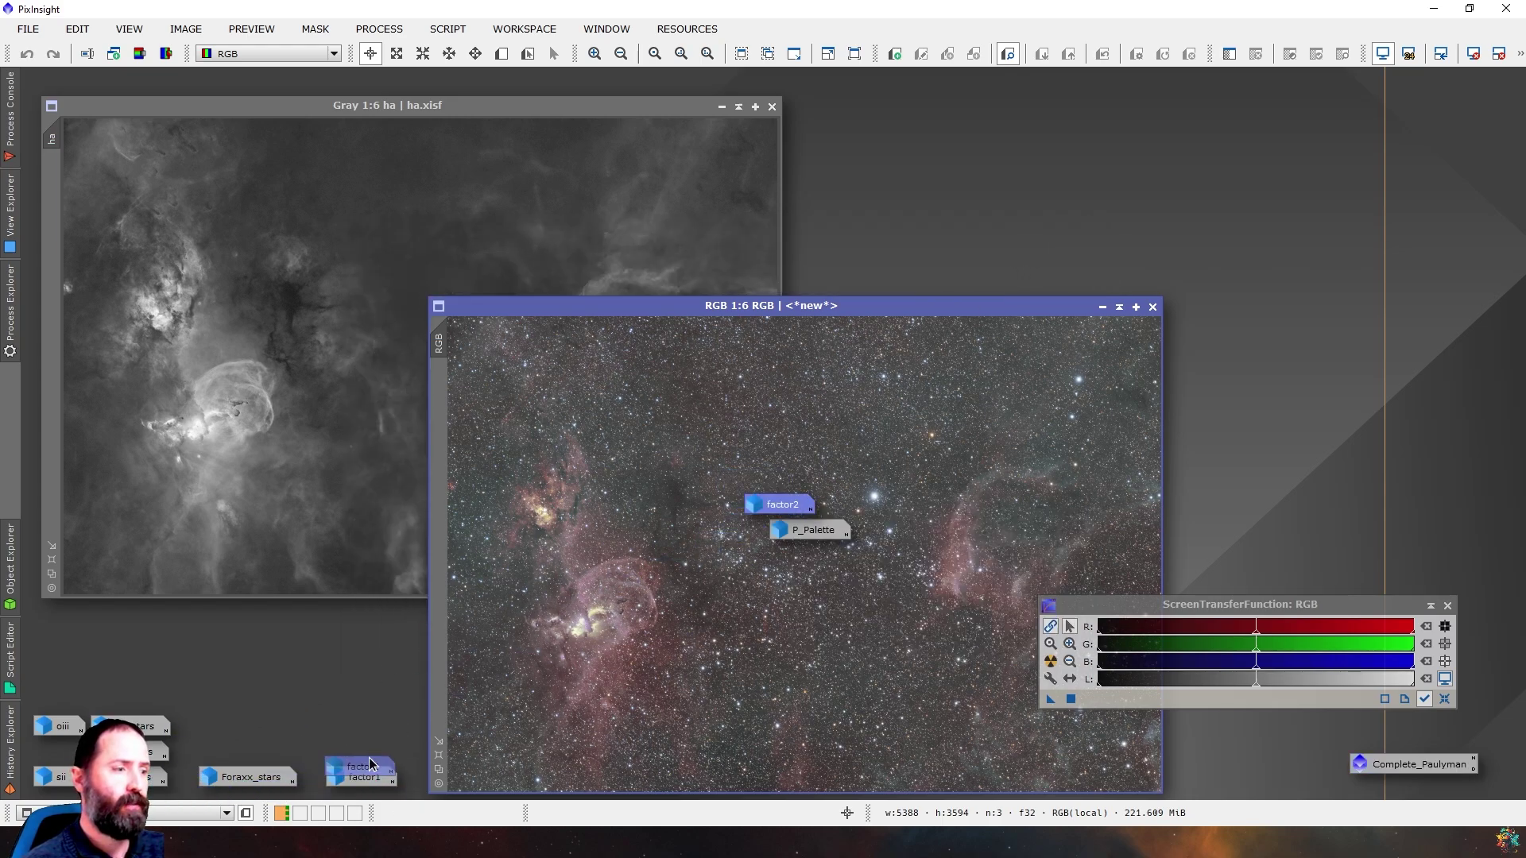
left_click_drag(371, 752, 357, 718)
left_click_drag(764, 307, 509, 130)
left_click(721, 107)
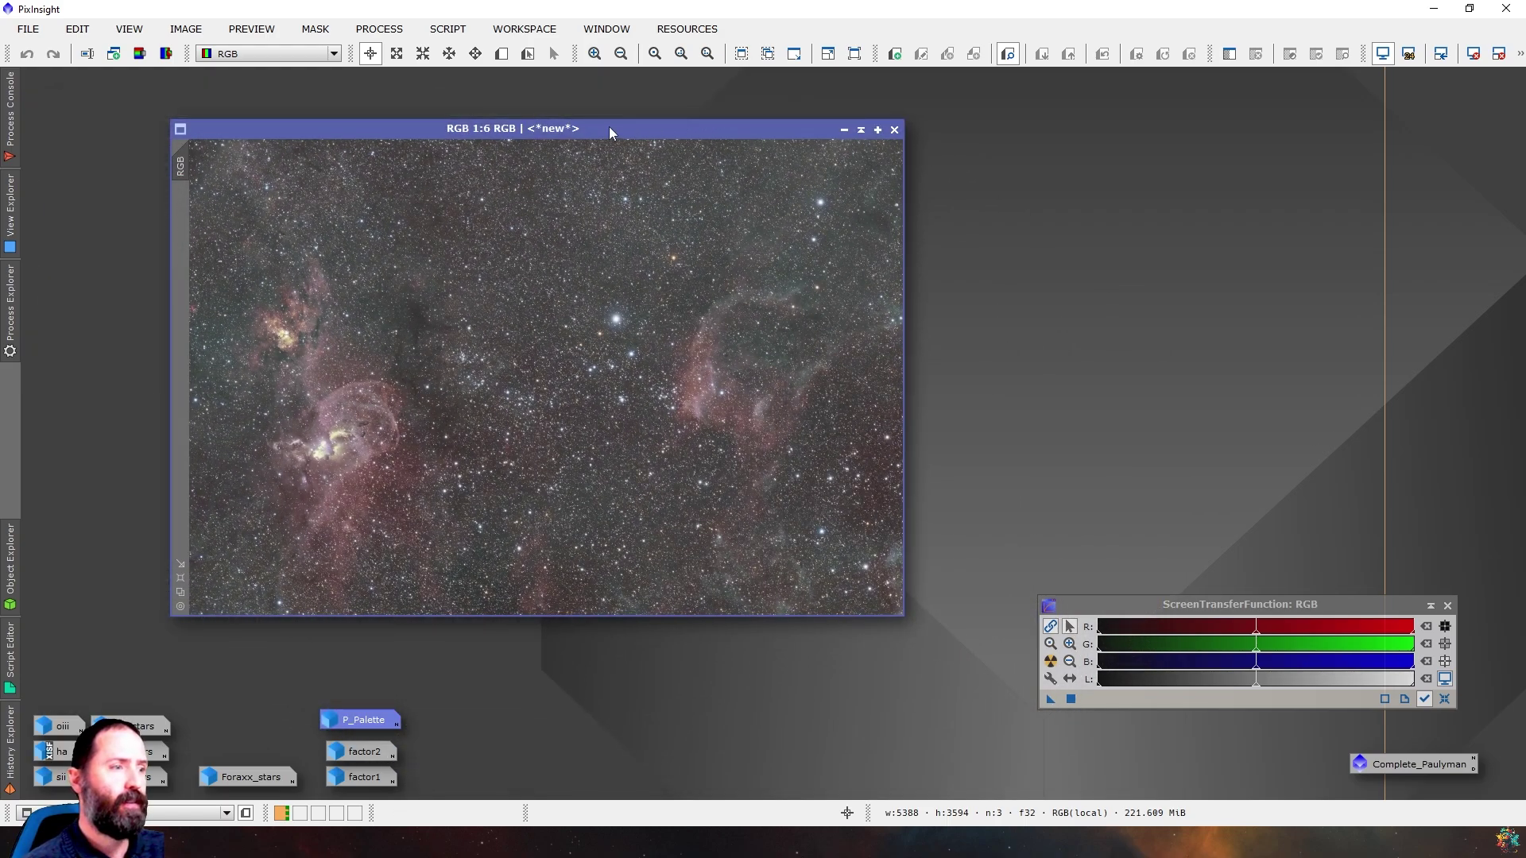
Duplicate the RGB image into RGB_clone and place the two windows side by side
left_click_drag(603, 131, 522, 98)
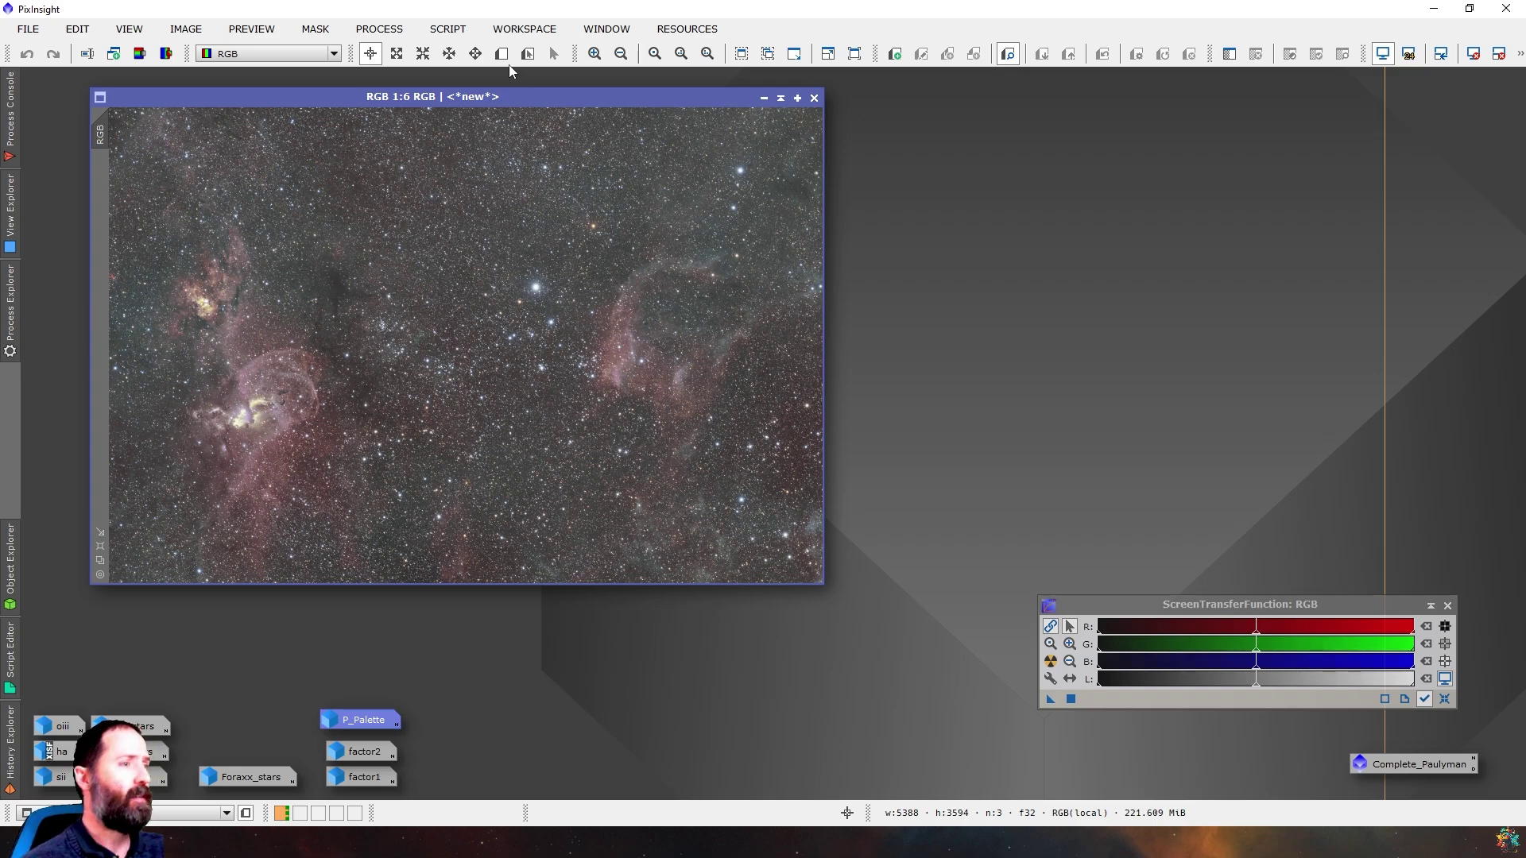
left_click(379, 30)
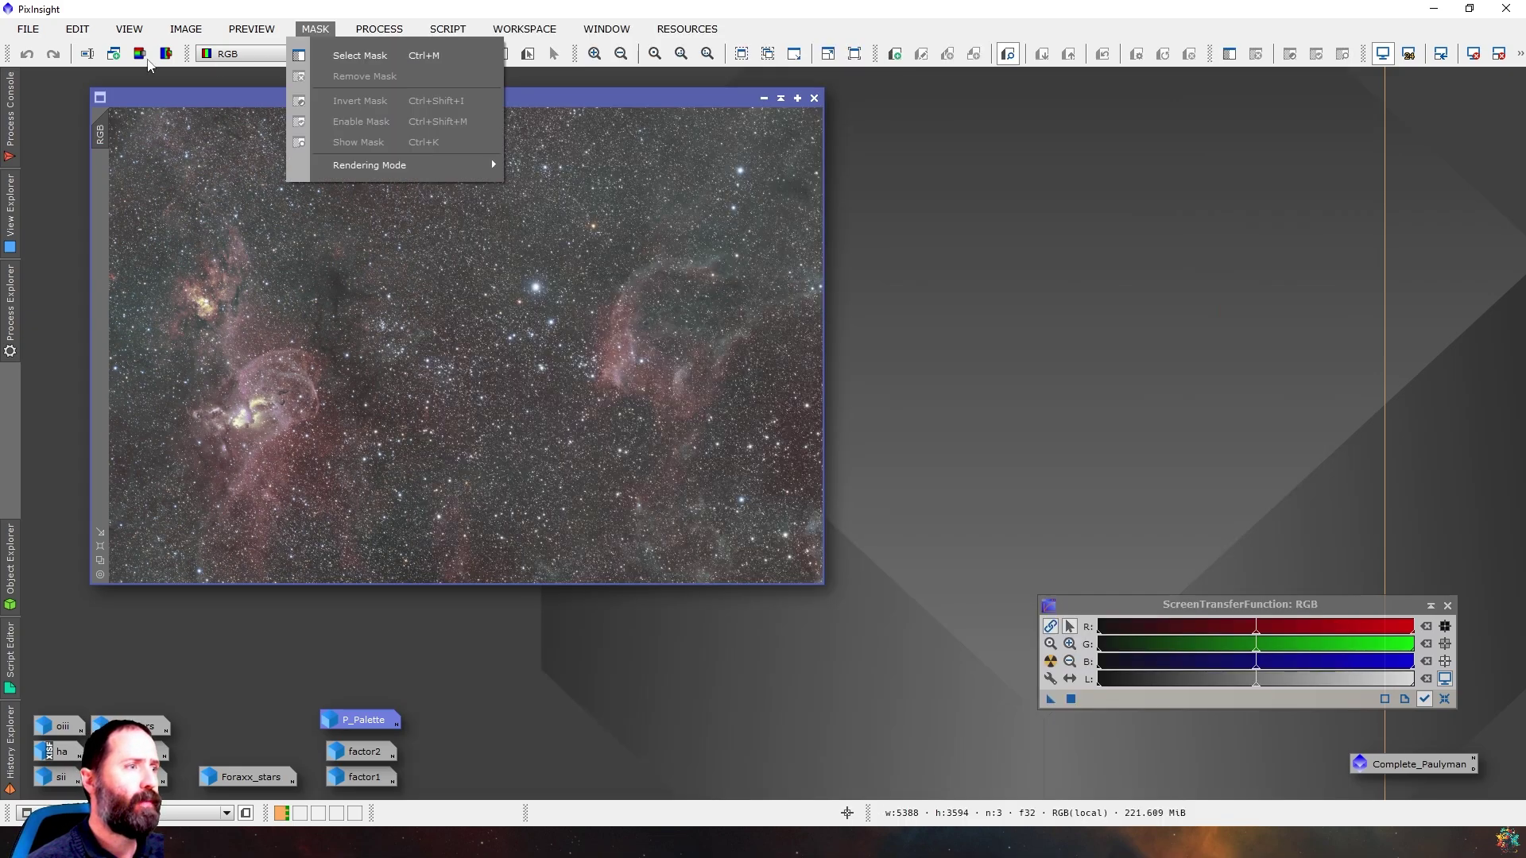
mouse_move(176, 36)
left_click(222, 165)
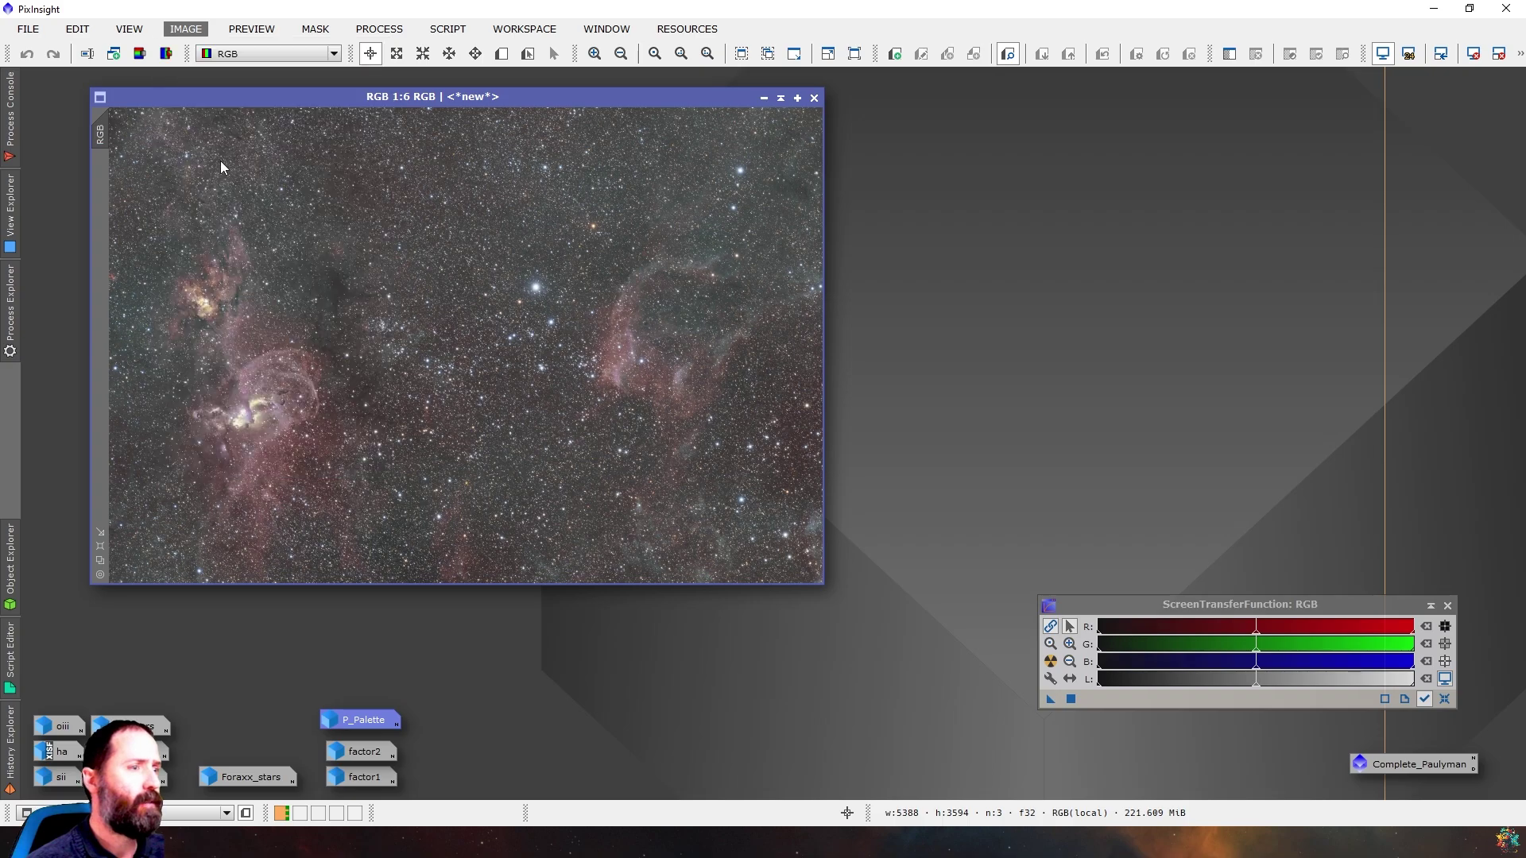
left_click_drag(609, 318, 870, 119)
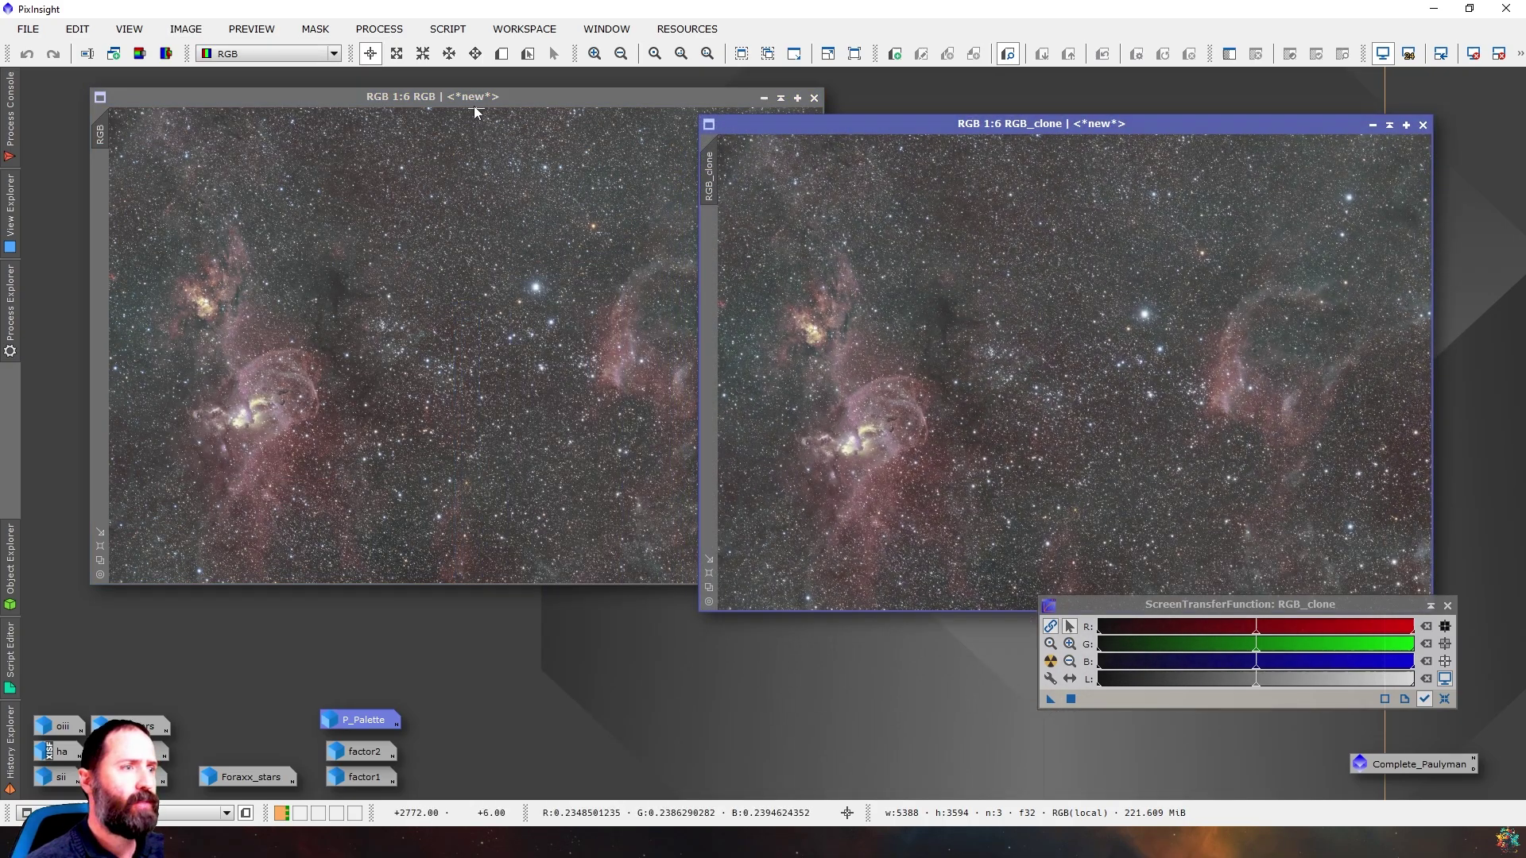
left_click(477, 112)
Crop the RGB image with DynamicCrop to a tall box around the left nebula
left_click(380, 29)
mouse_move(493, 19)
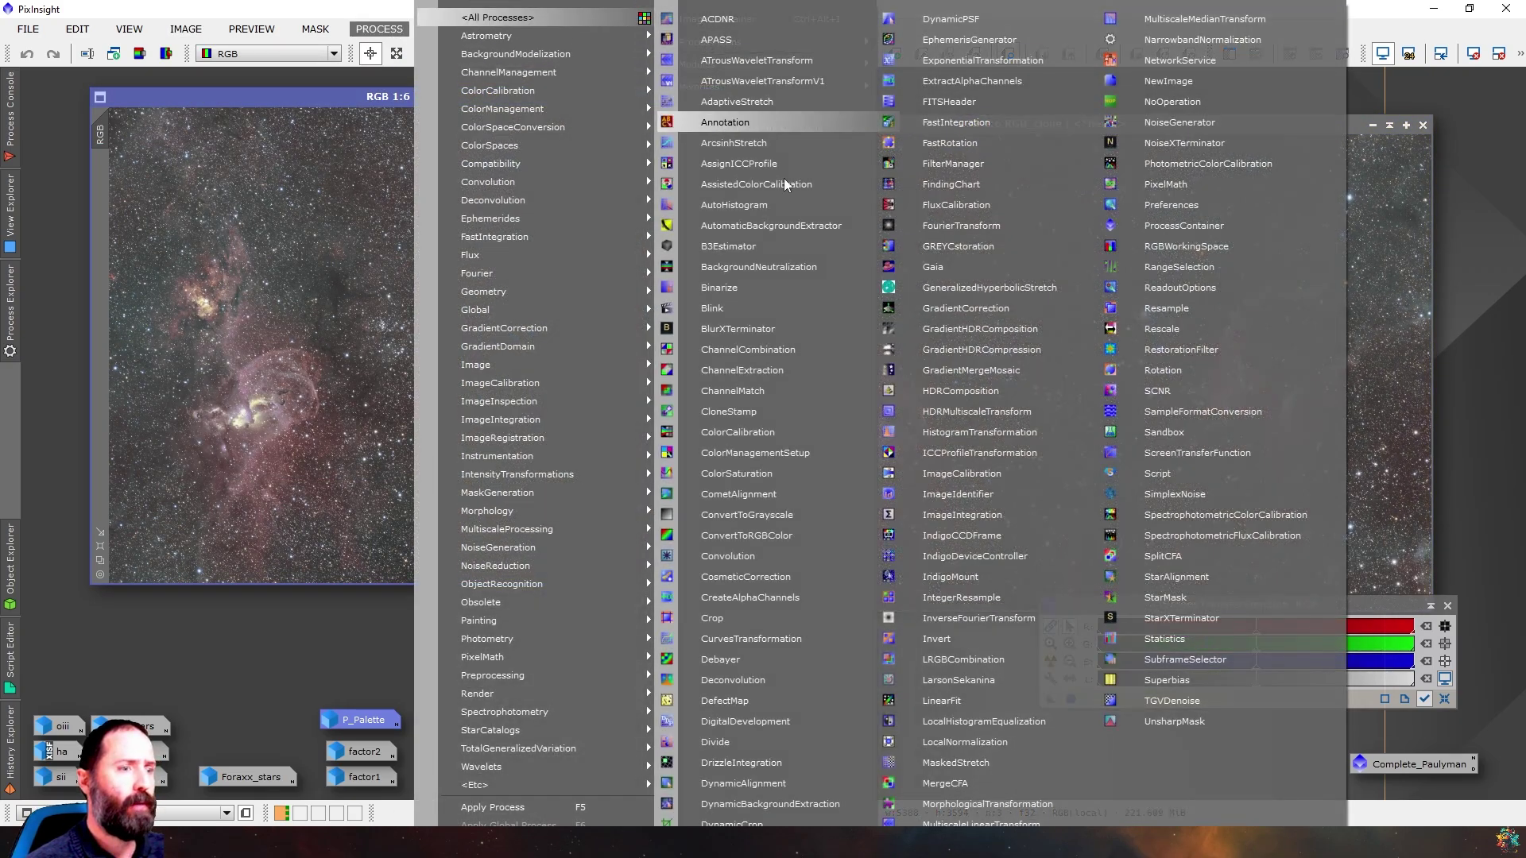
left_click(730, 823)
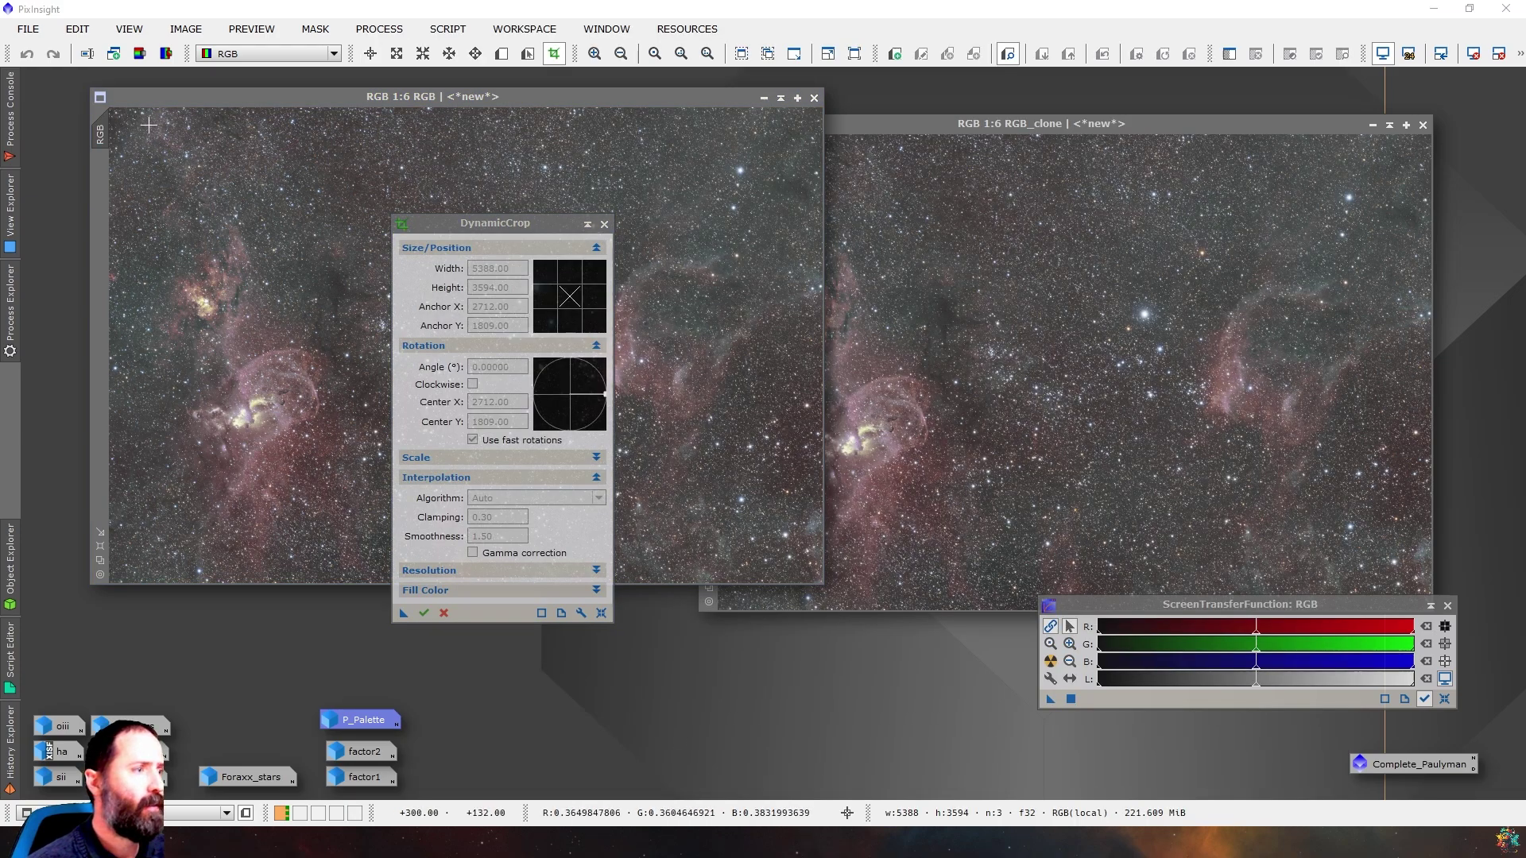
mouse_move(130, 121)
left_mouse_down()
mouse_move(350, 445)
mouse_move(364, 556)
mouse_move(388, 580)
left_mouse_up()
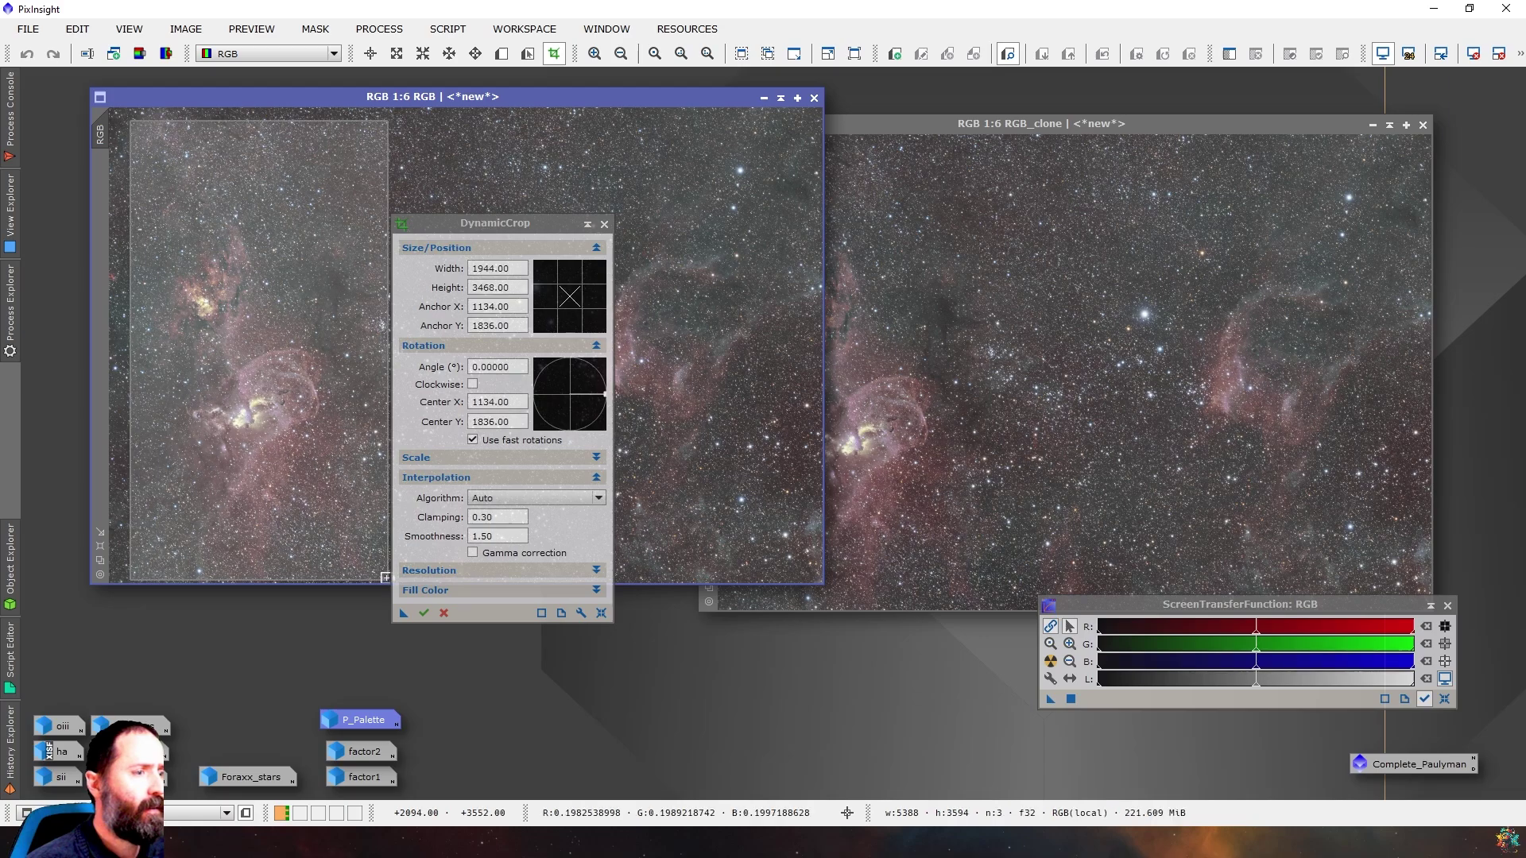
left_click(419, 612)
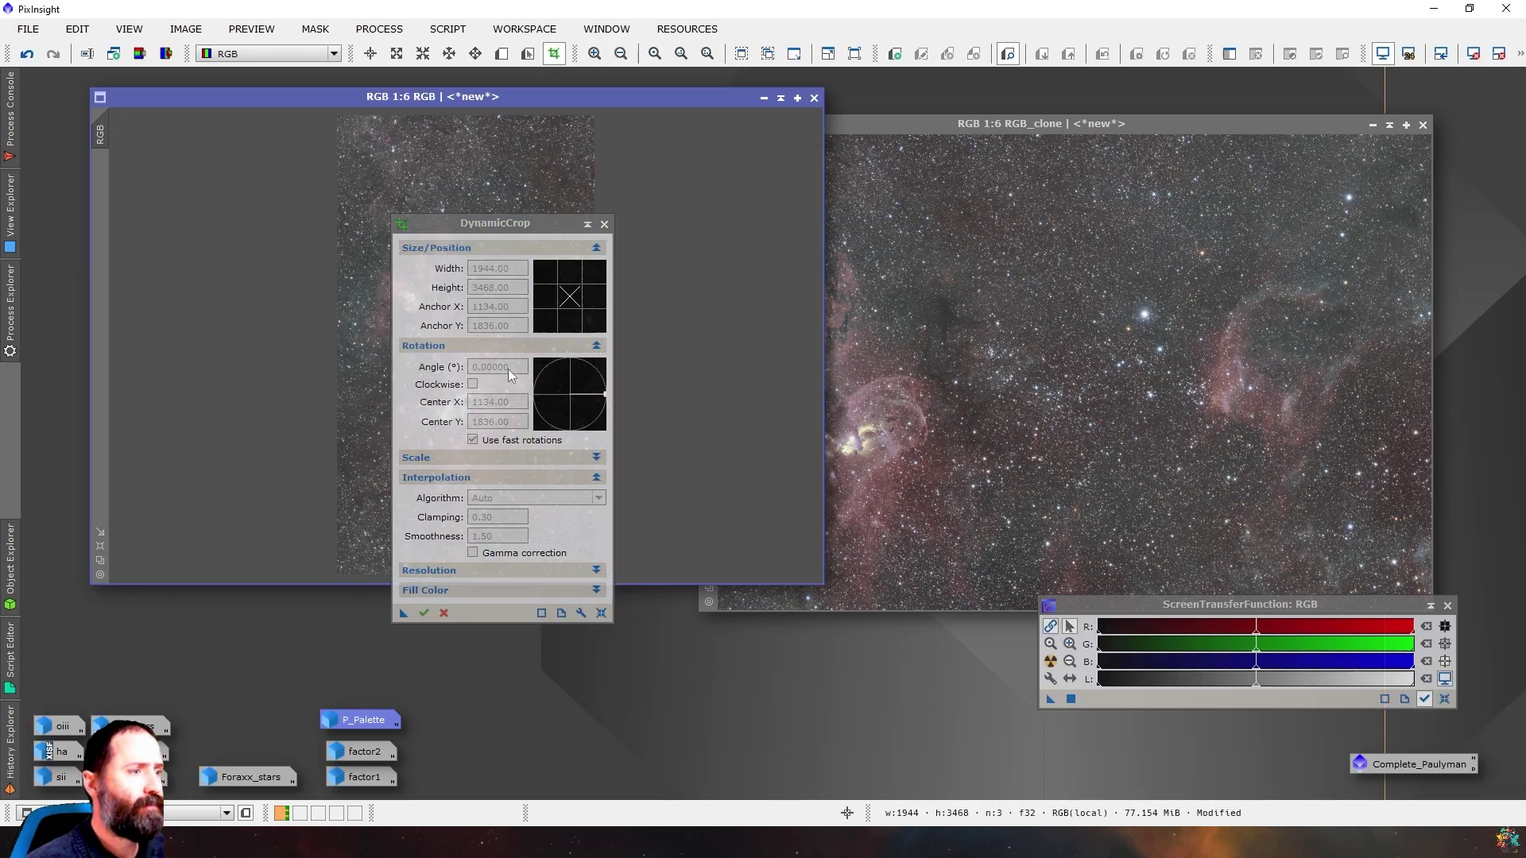
left_click(604, 225)
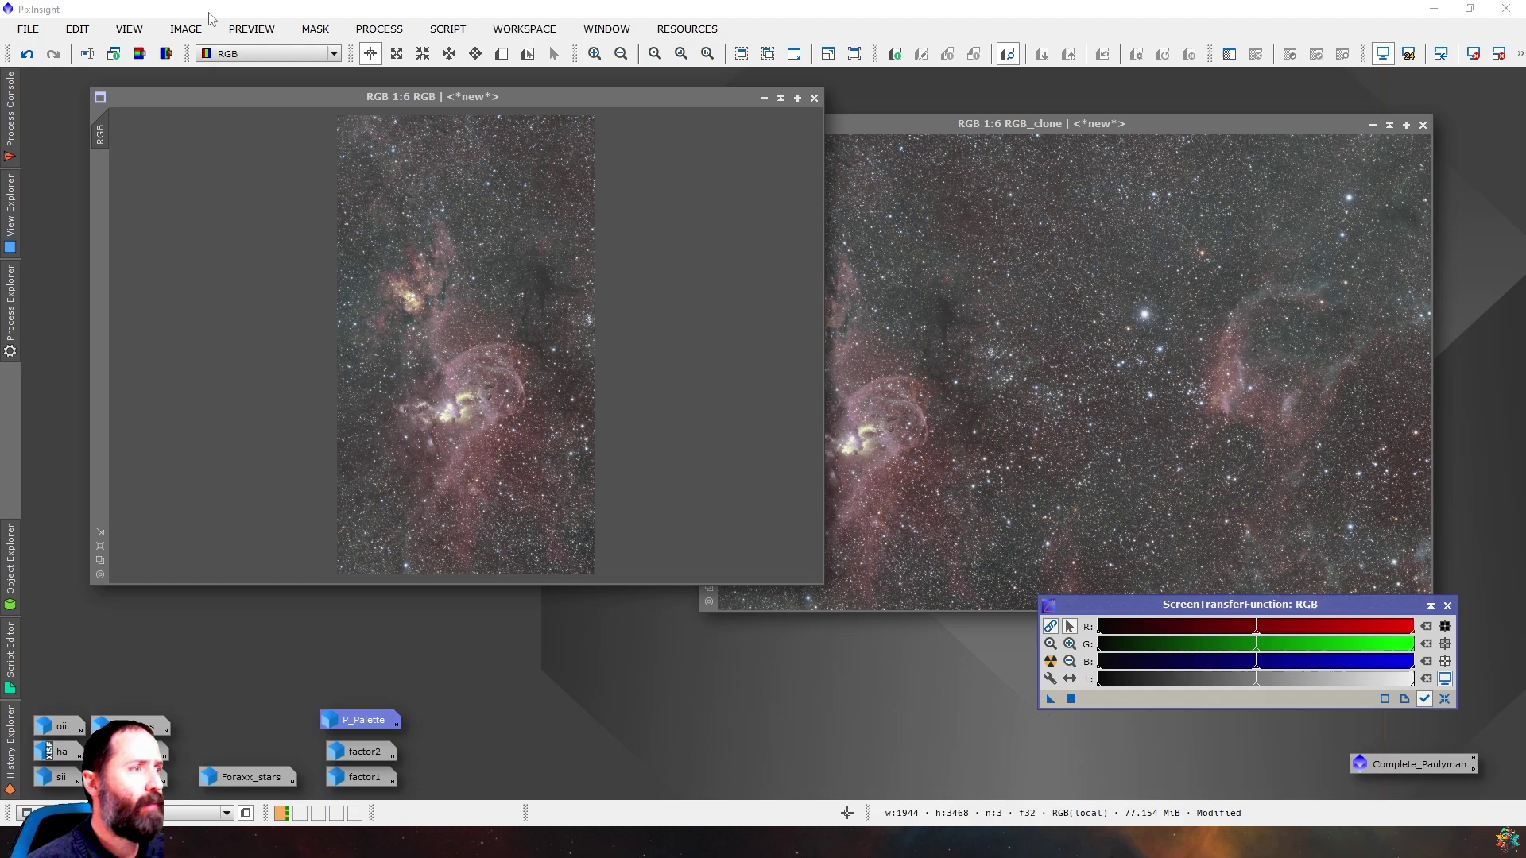
Rotate the cropped RGB image 90° clockwise into a 3468×1944 landscape frame
left_click(186, 29)
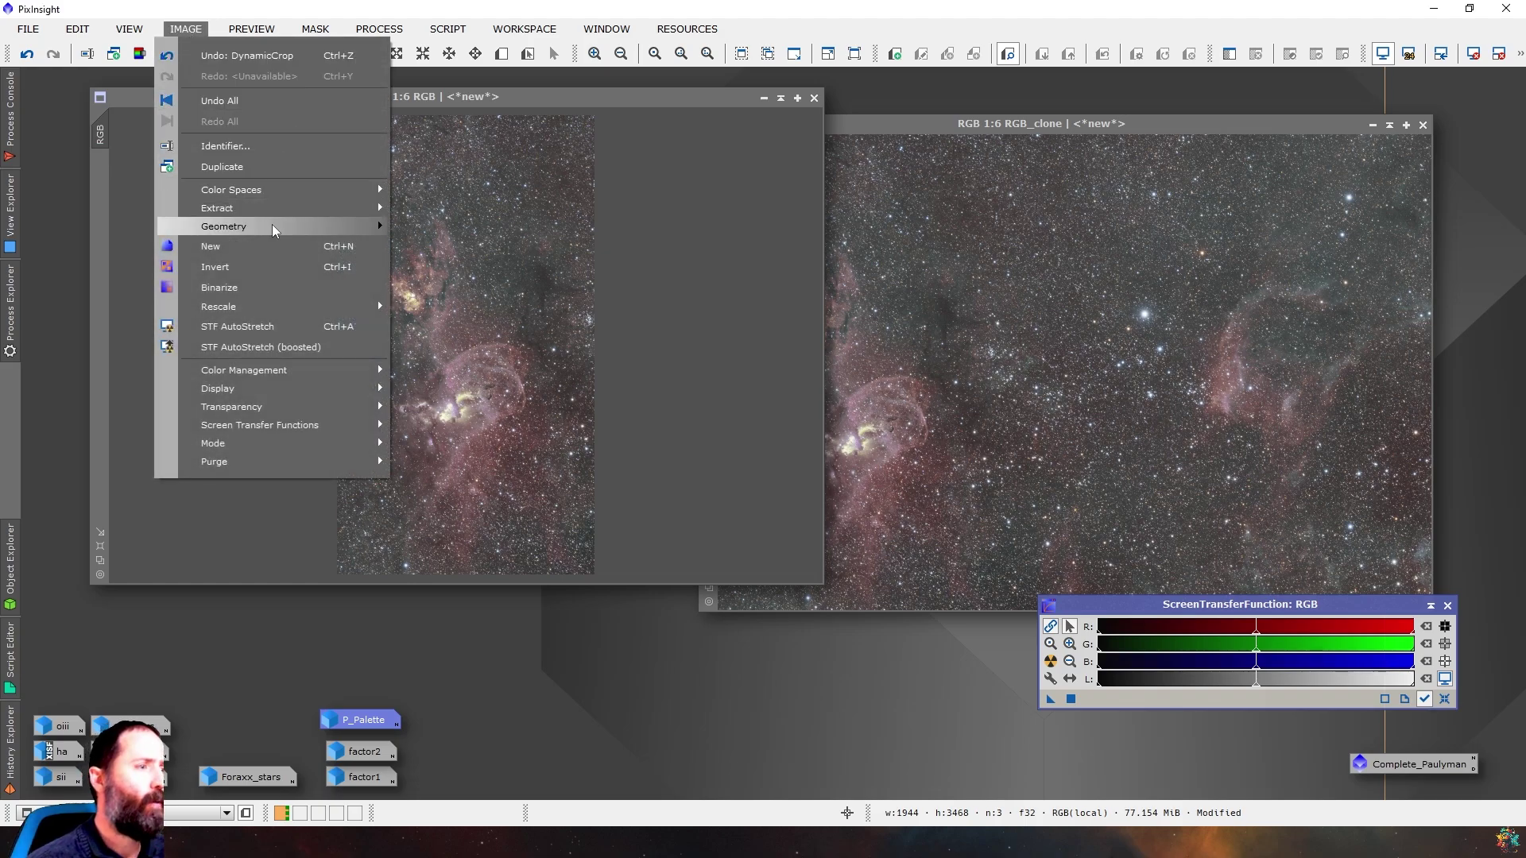
mouse_move(262, 226)
left_click(457, 249)
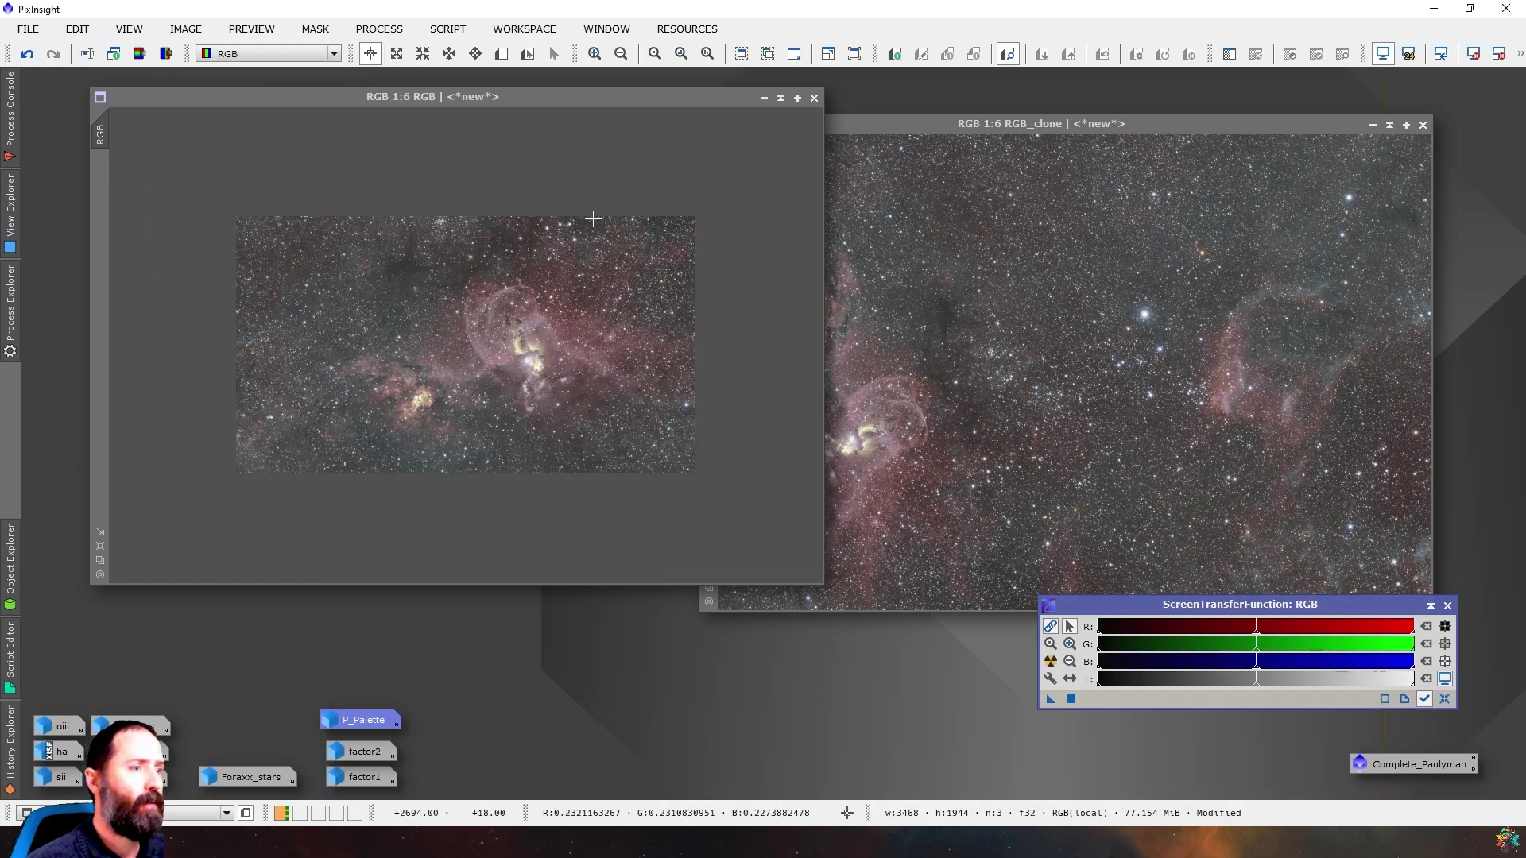
left_click(767, 54)
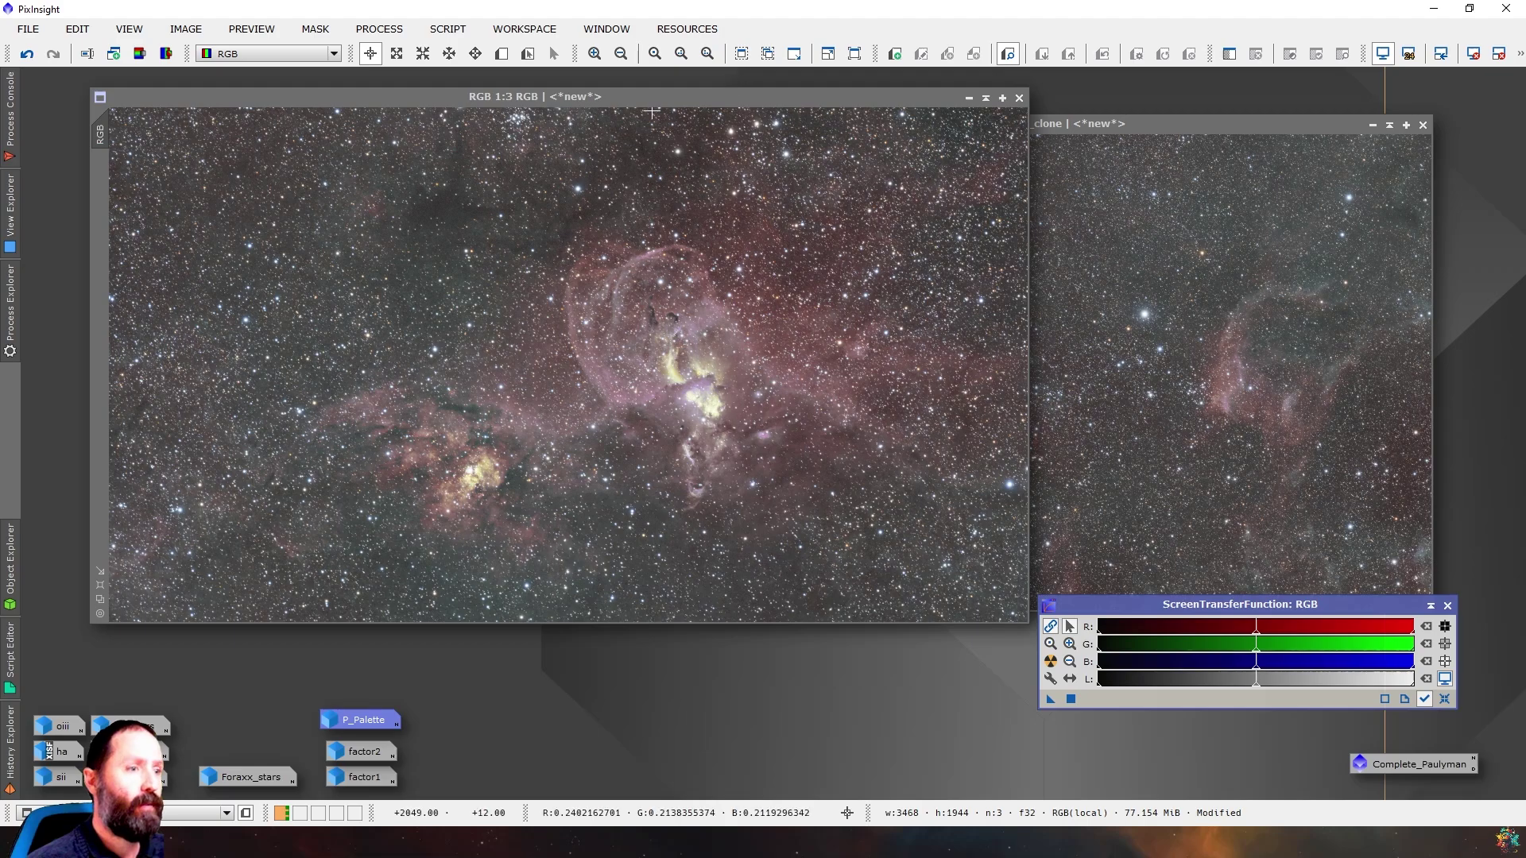
left_click_drag(659, 108, 584, 93)
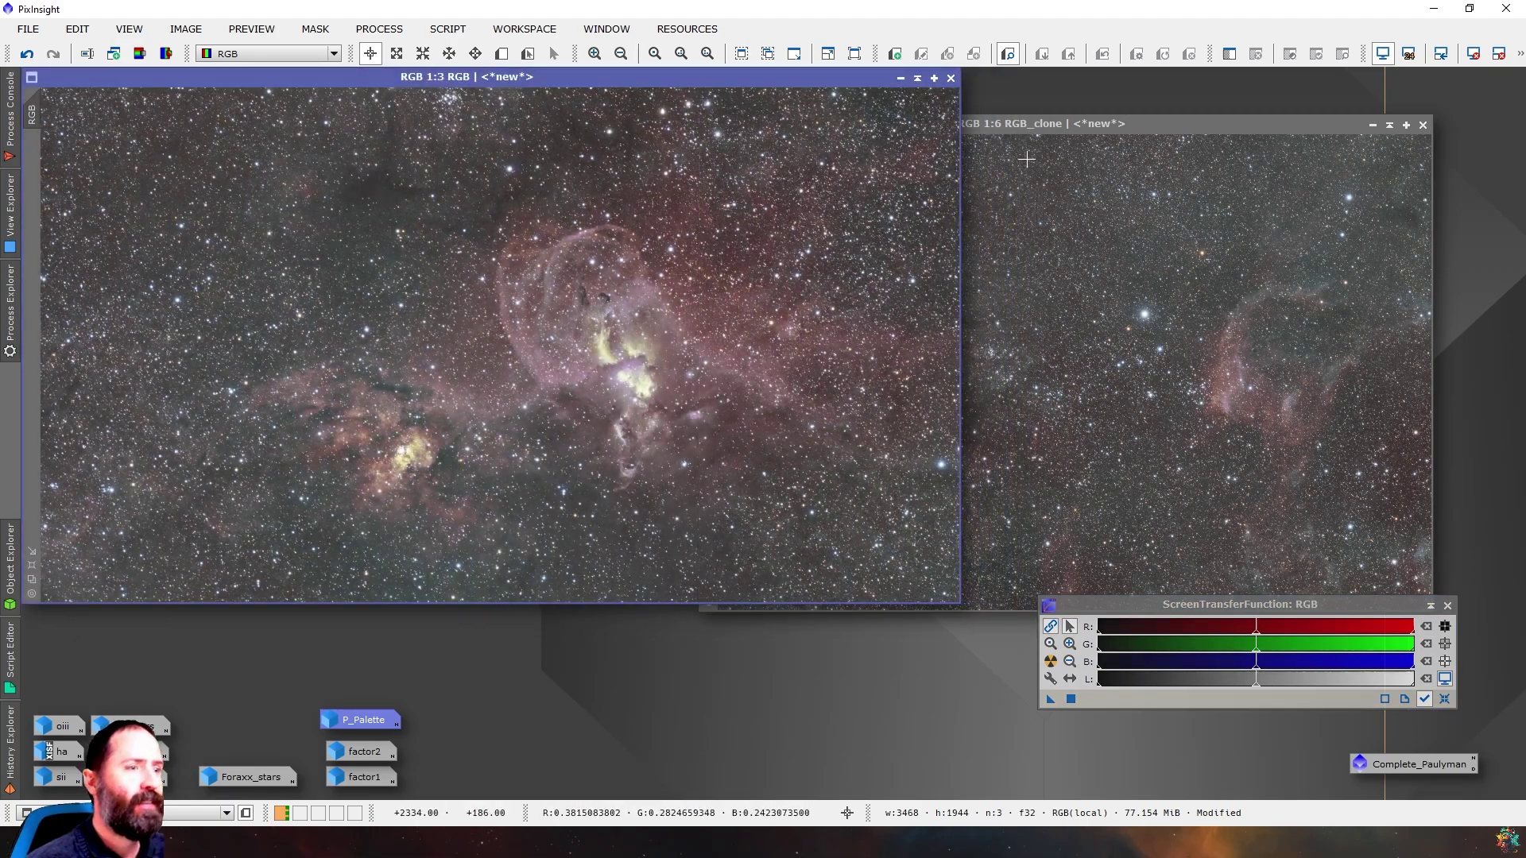
left_click(1250, 384)
left_click(379, 29)
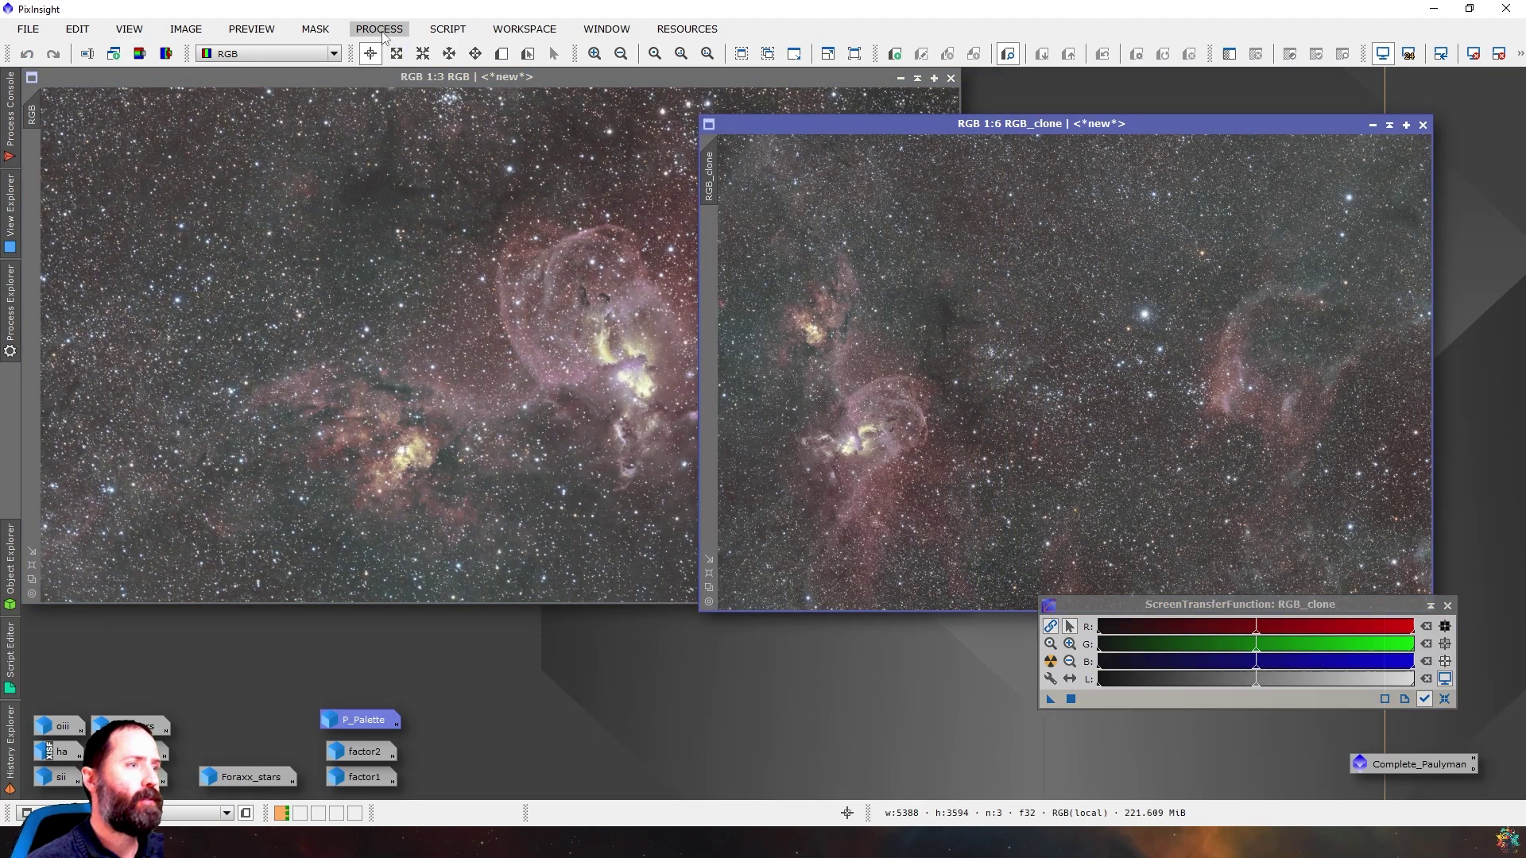
left_click(747, 823)
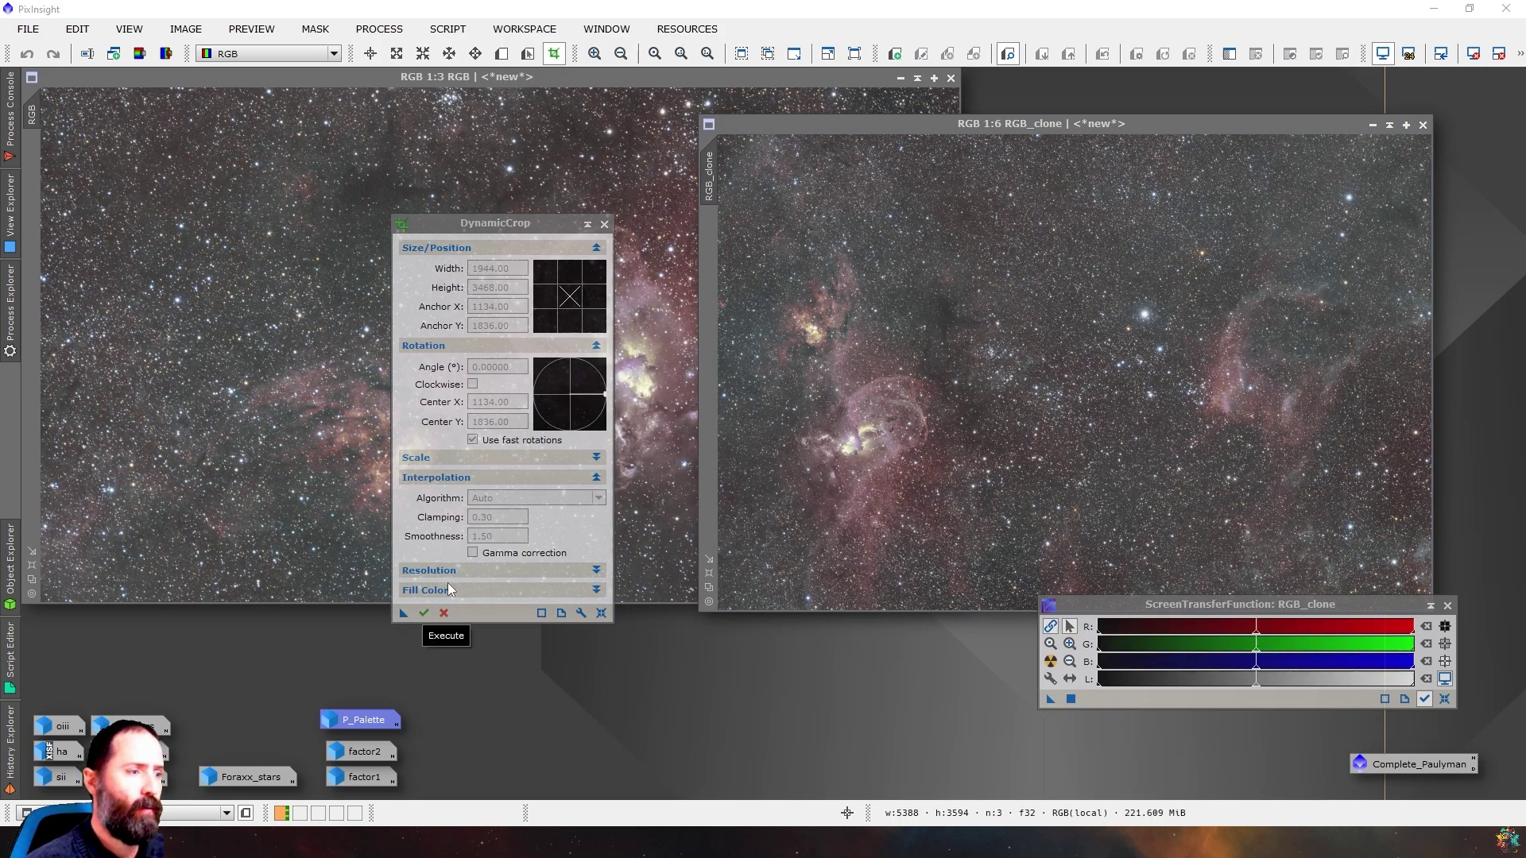
Crop RGB_clone around the right nebula and rotate it 90° counter-clockwise to 3384×2148
left_click_drag(1126, 145, 1411, 592)
left_click(424, 613)
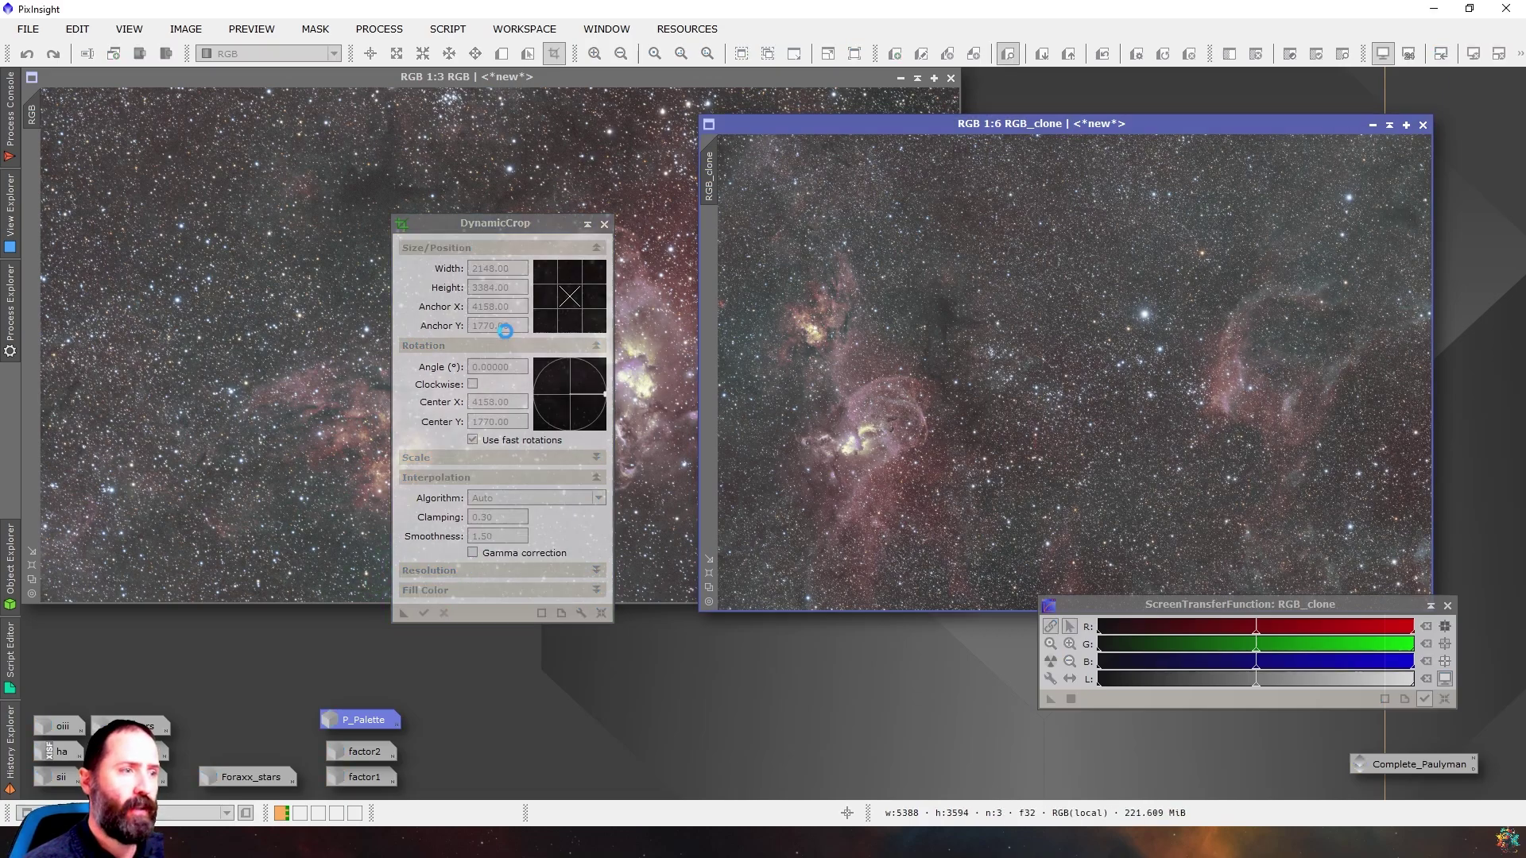
left_click(604, 223)
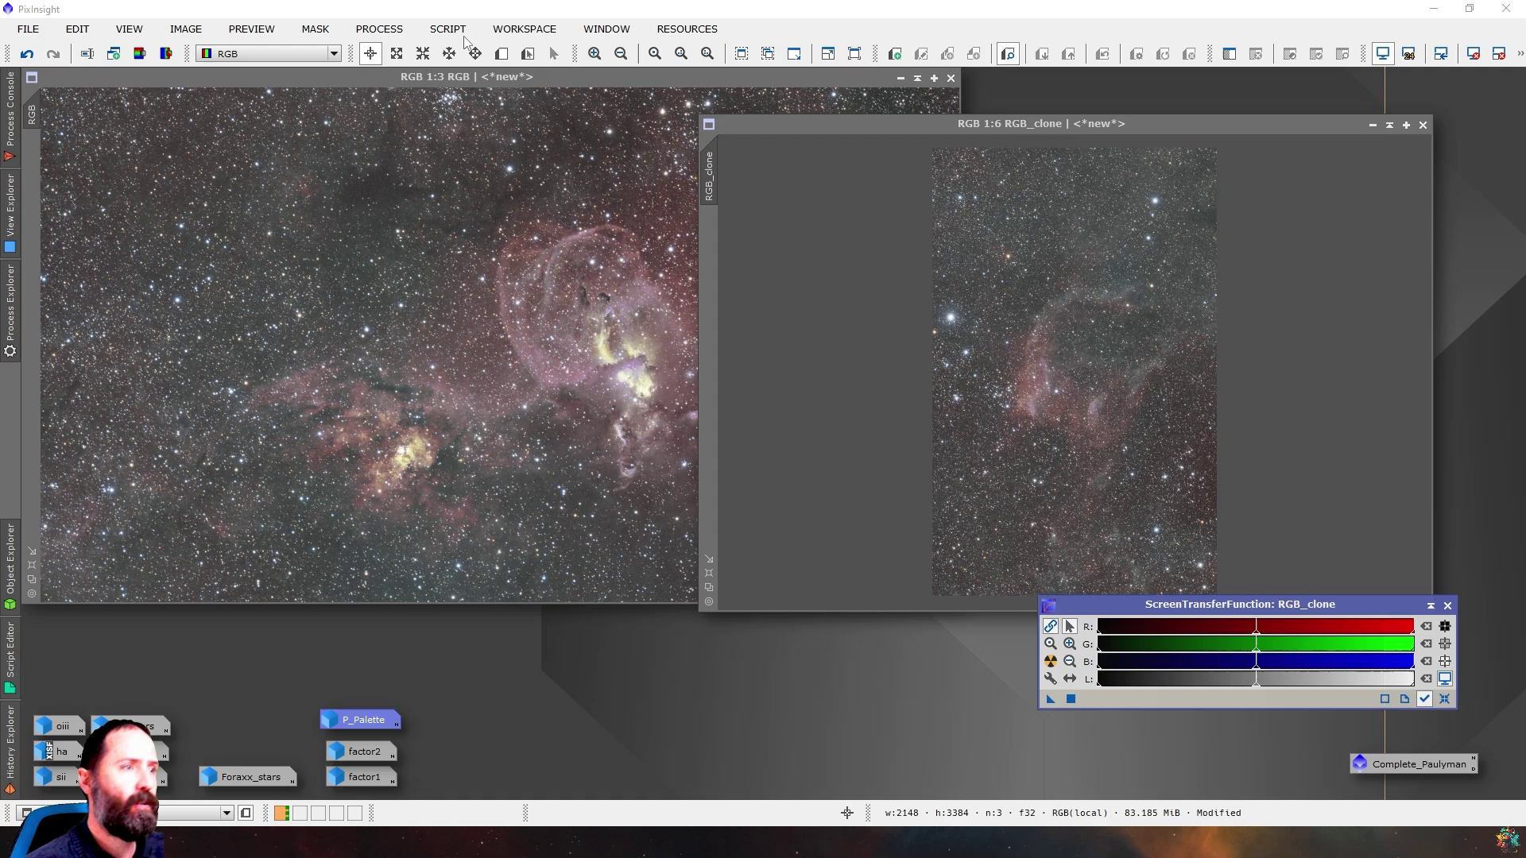
left_click(185, 29)
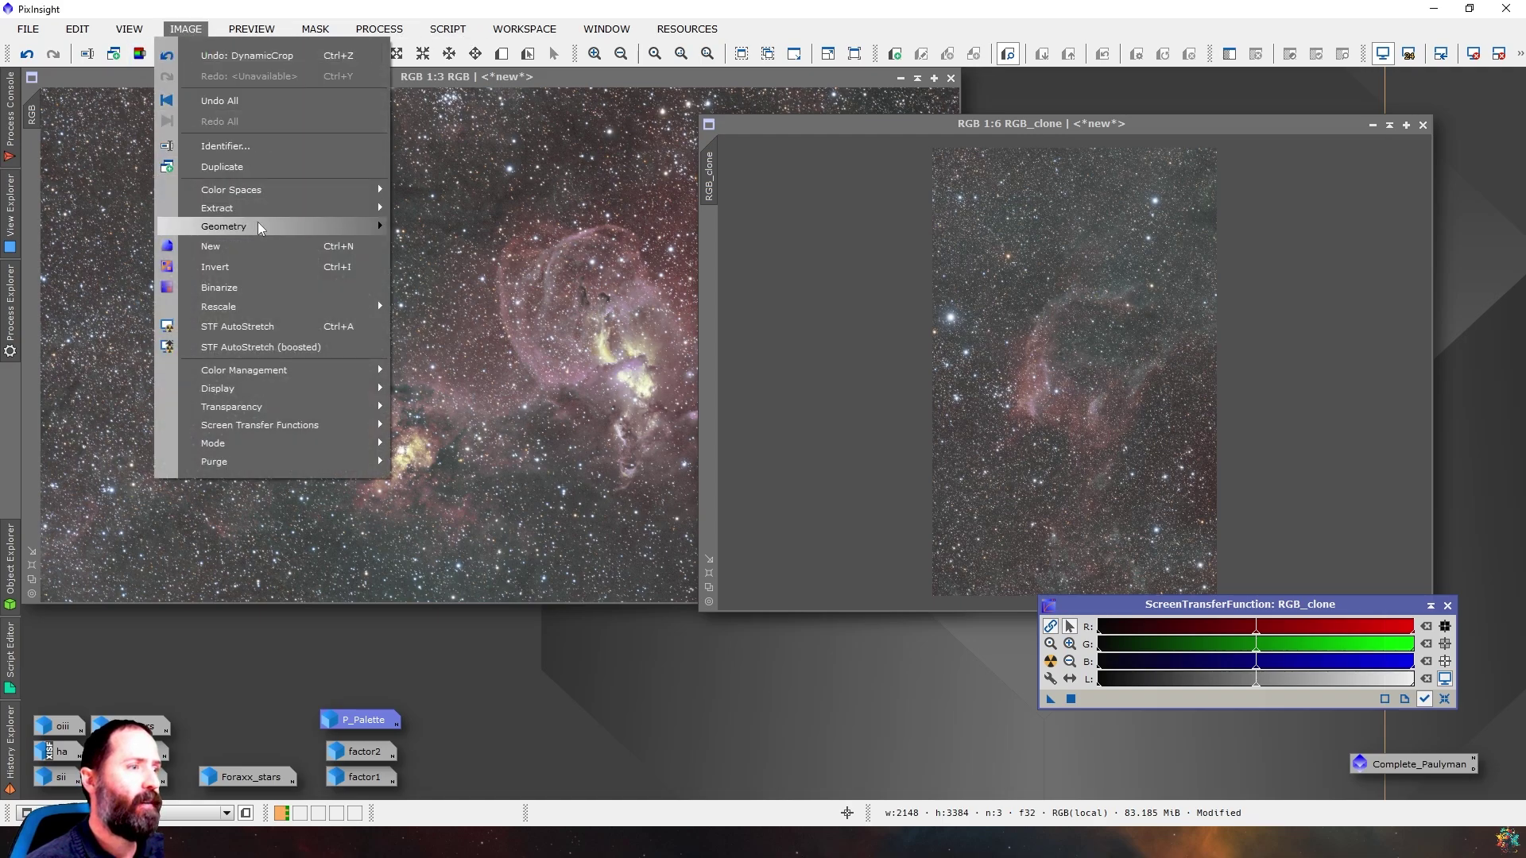
mouse_move(298, 229)
left_click(466, 270)
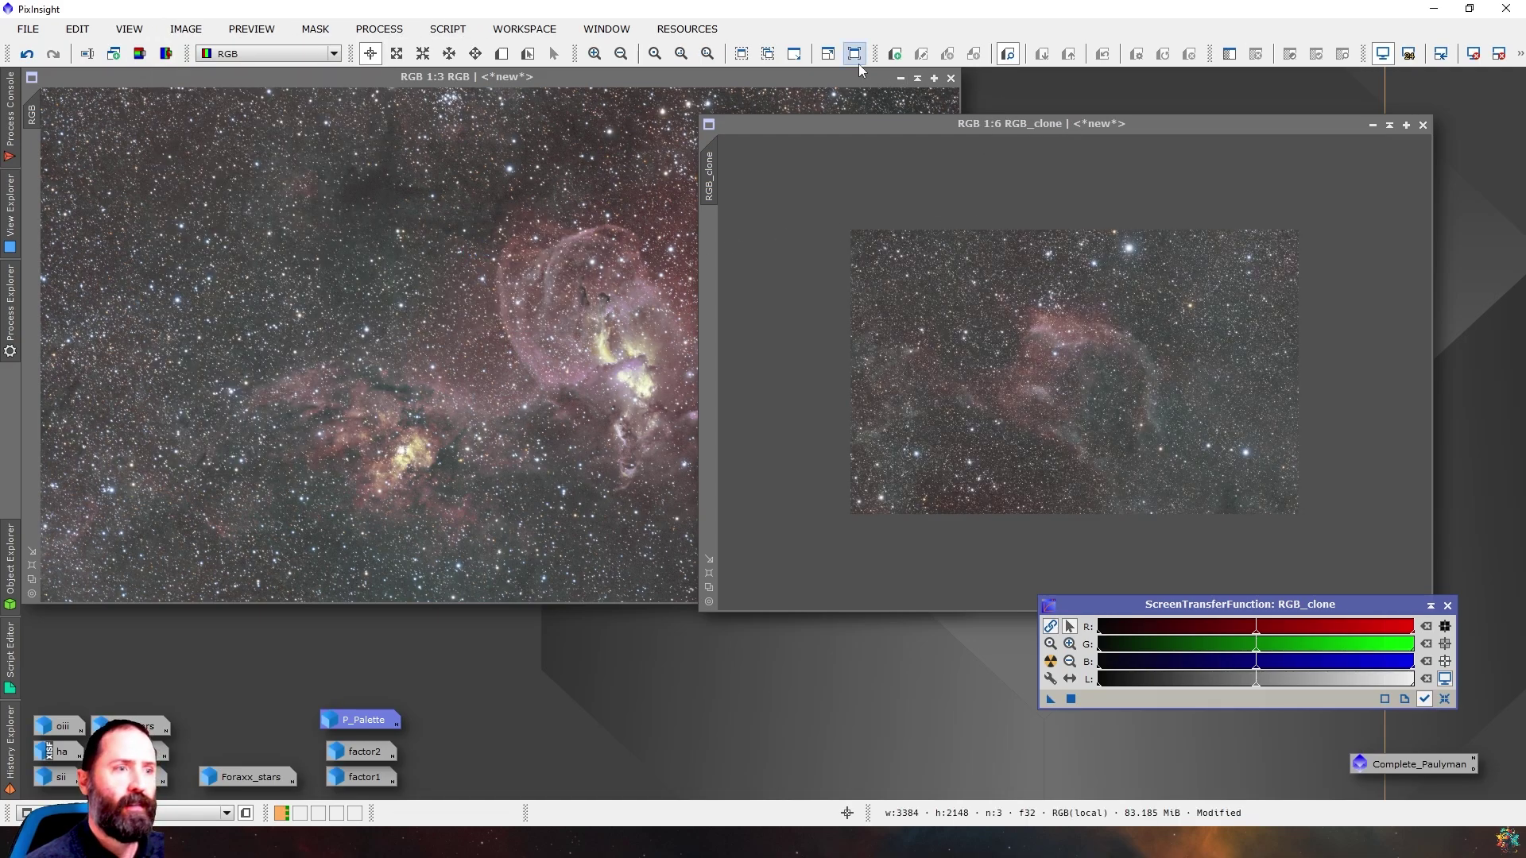
left_click(765, 53)
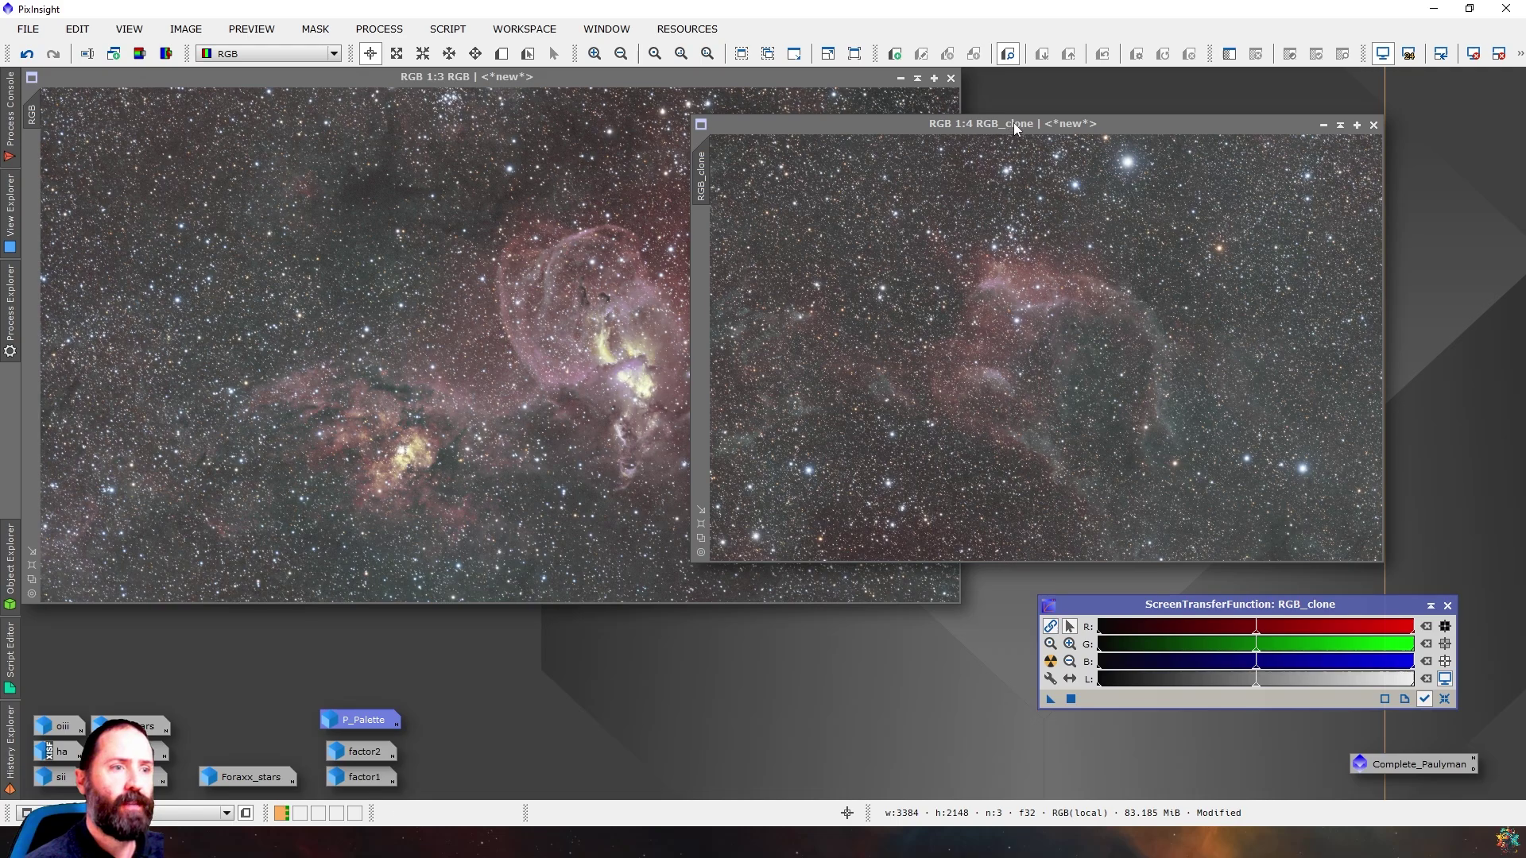
left_click_drag(1013, 123, 1145, 93)
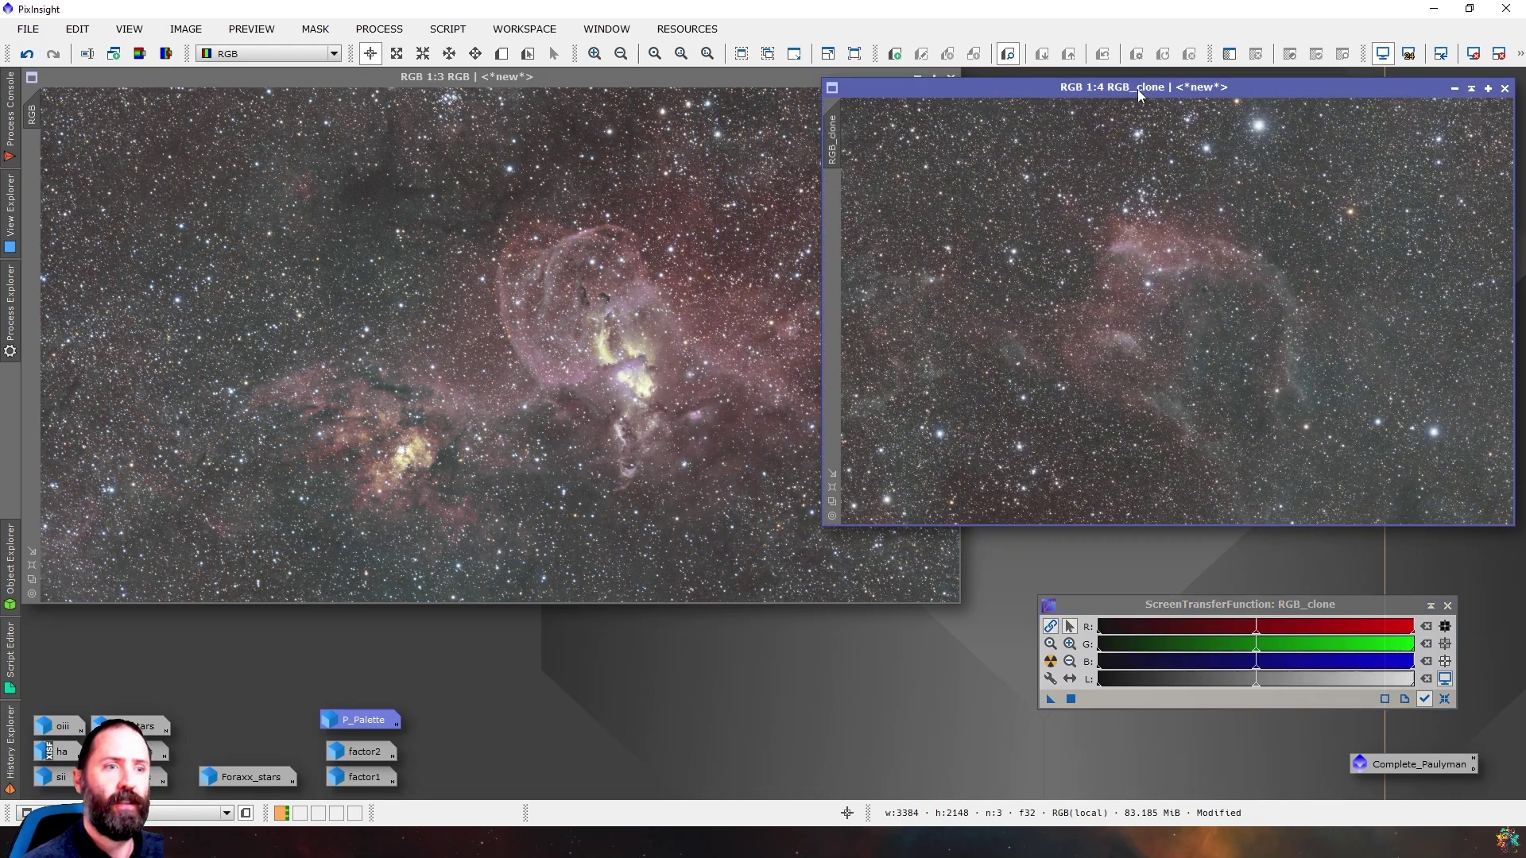
left_click(688, 84)
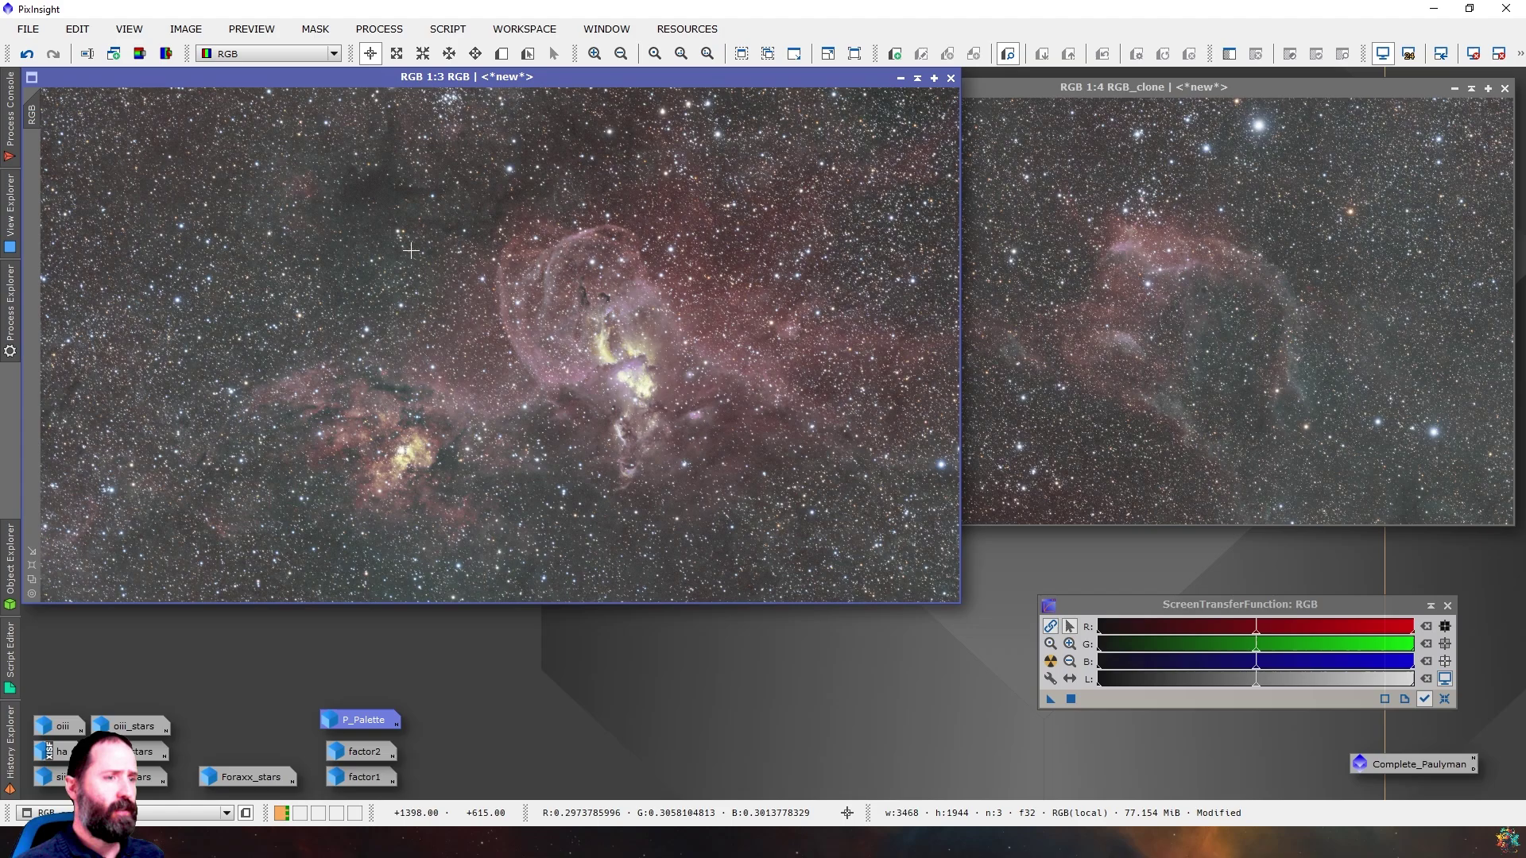
left_click(1258, 97)
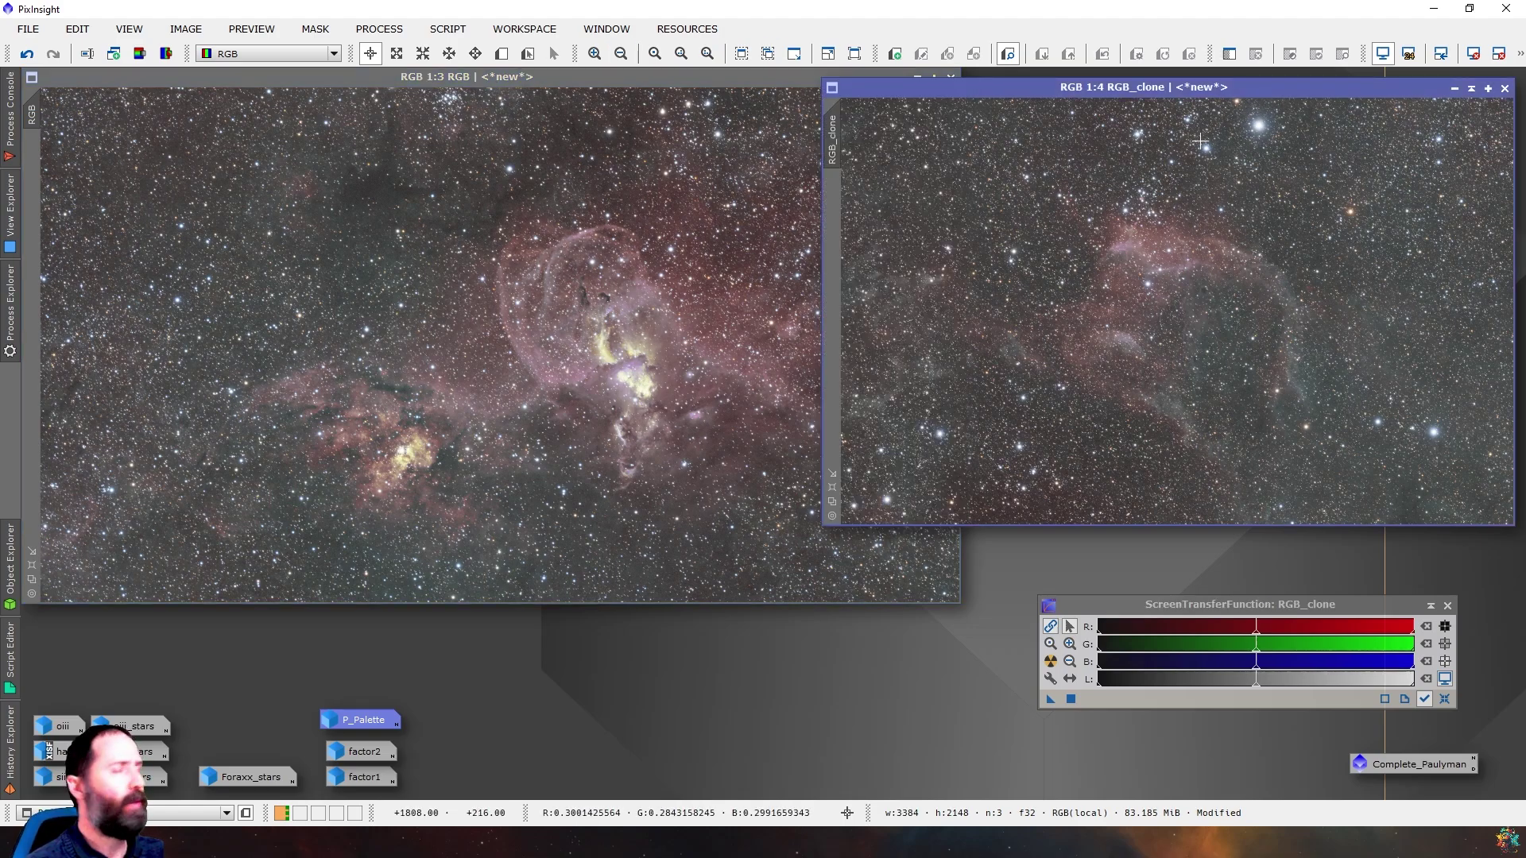